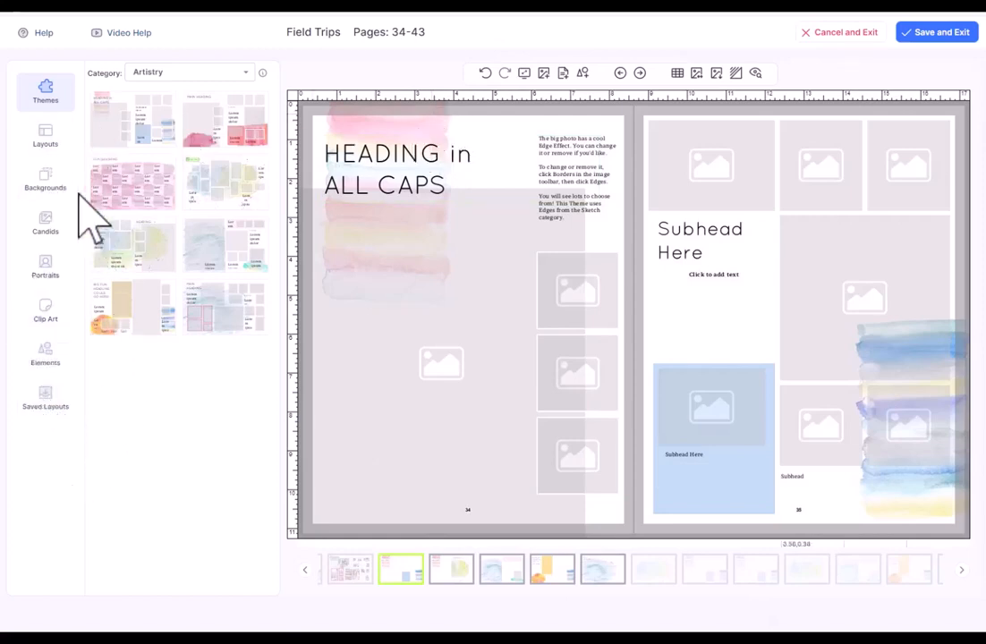
Look over the available page layouts and backgrounds and return to the themes collection.
{"action": "left_click", "coordinate": [63, 144]}
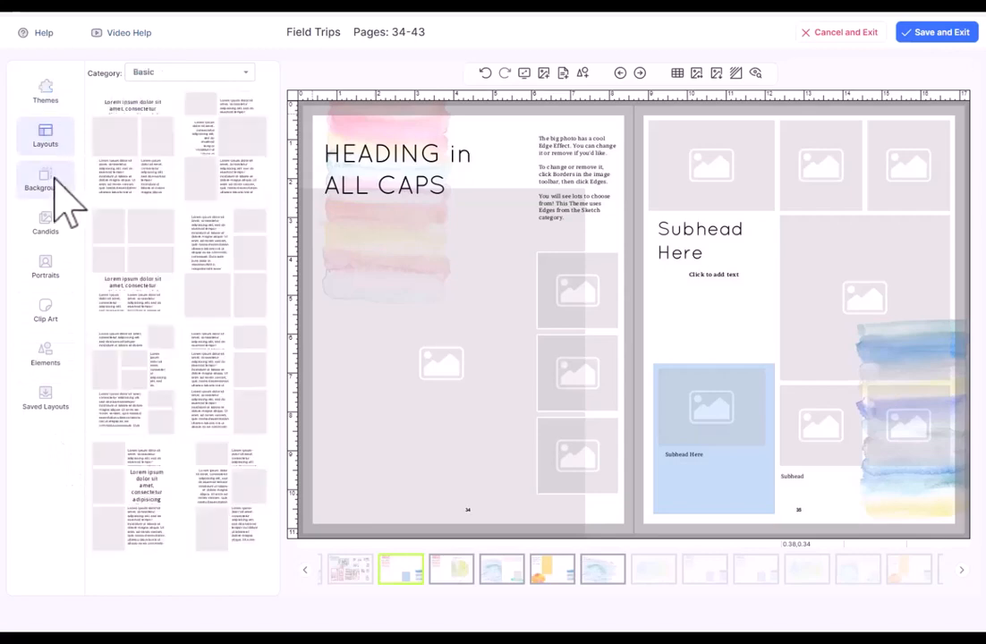
{"action": "left_click", "coordinate": [52, 184]}
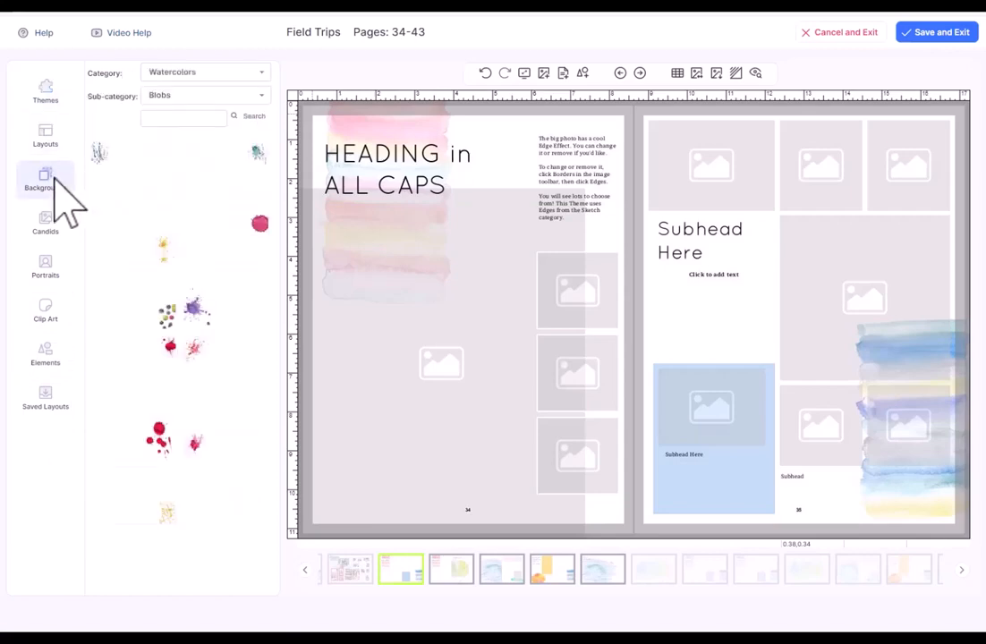
{"action": "left_click", "coordinate": [47, 91]}
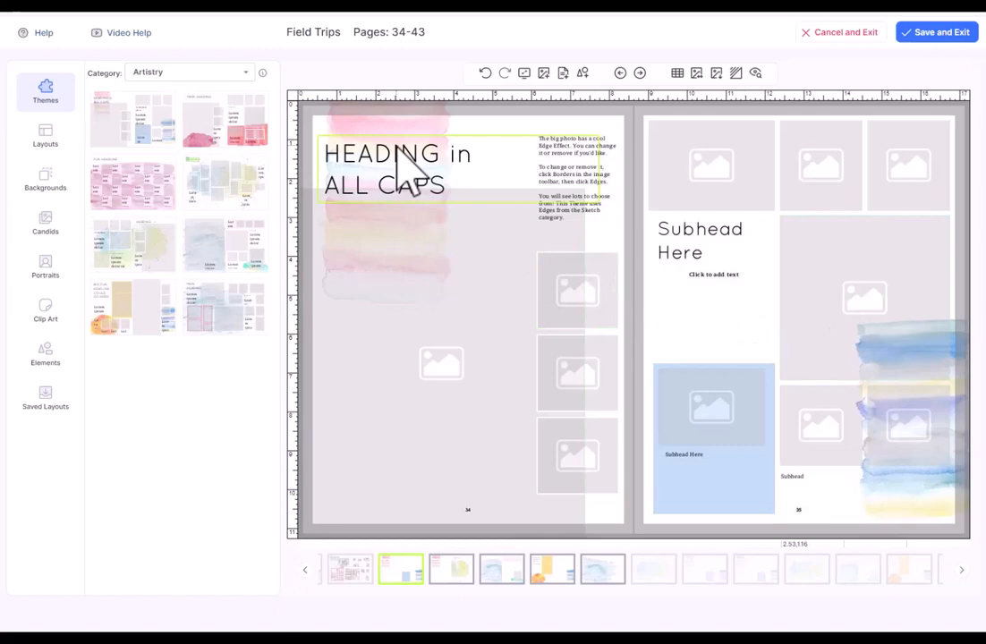
Try the Awesome Eighties theme with the lightning bolt across pages 34 and 35, and undo it.
{"action": "left_click", "coordinate": [229, 77]}
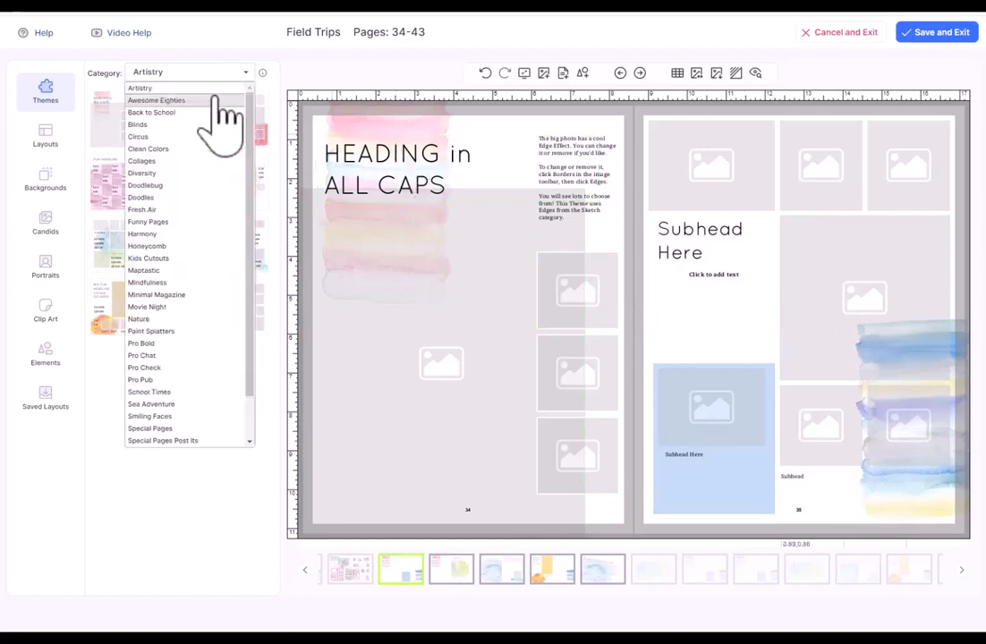
{"action": "left_click", "coordinate": [217, 100]}
{"action": "left_click", "coordinate": [152, 75]}
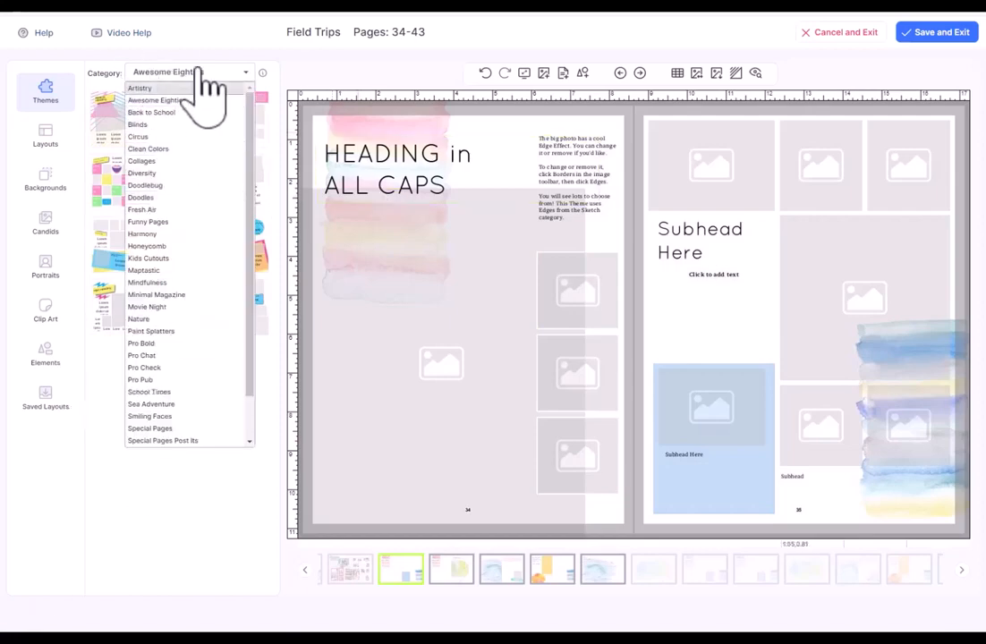
{"action": "left_click", "coordinate": [202, 73]}
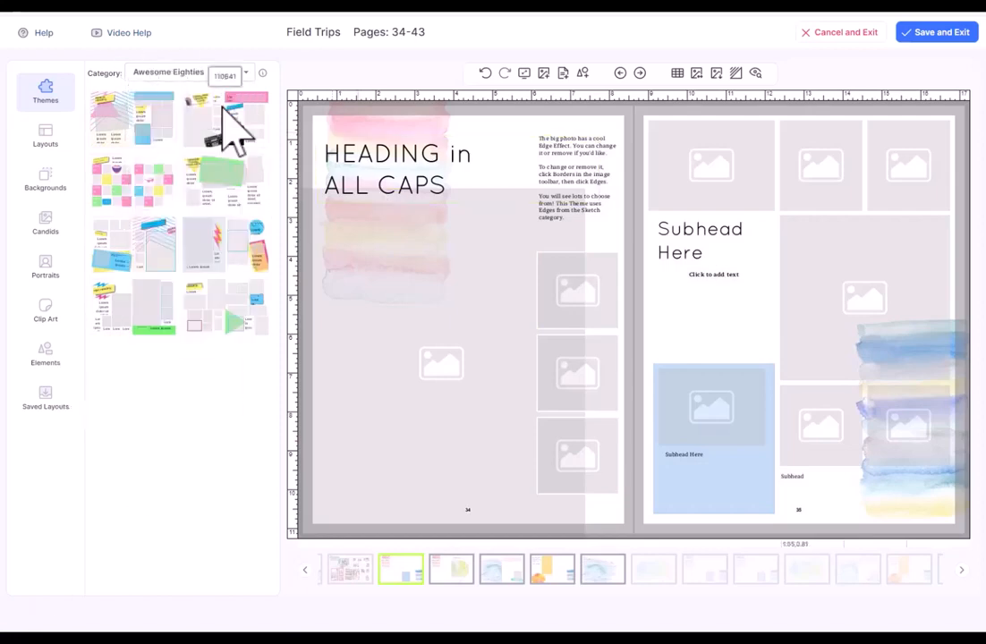
{"action": "left_click_drag", "start_coordinate": [216, 246], "coordinate": [633, 308]}
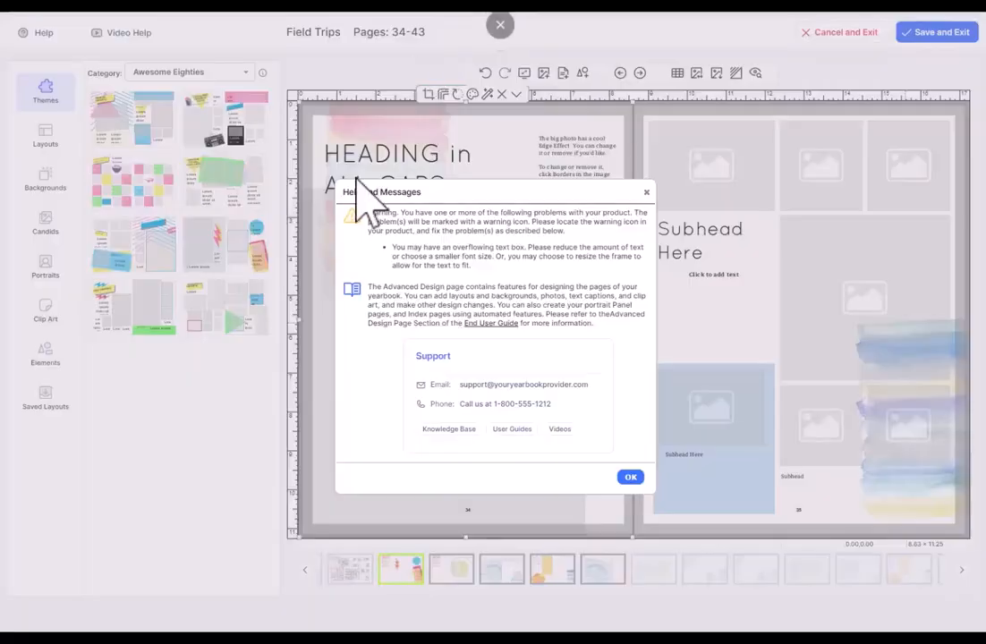
{"action": "left_click", "coordinate": [646, 192]}
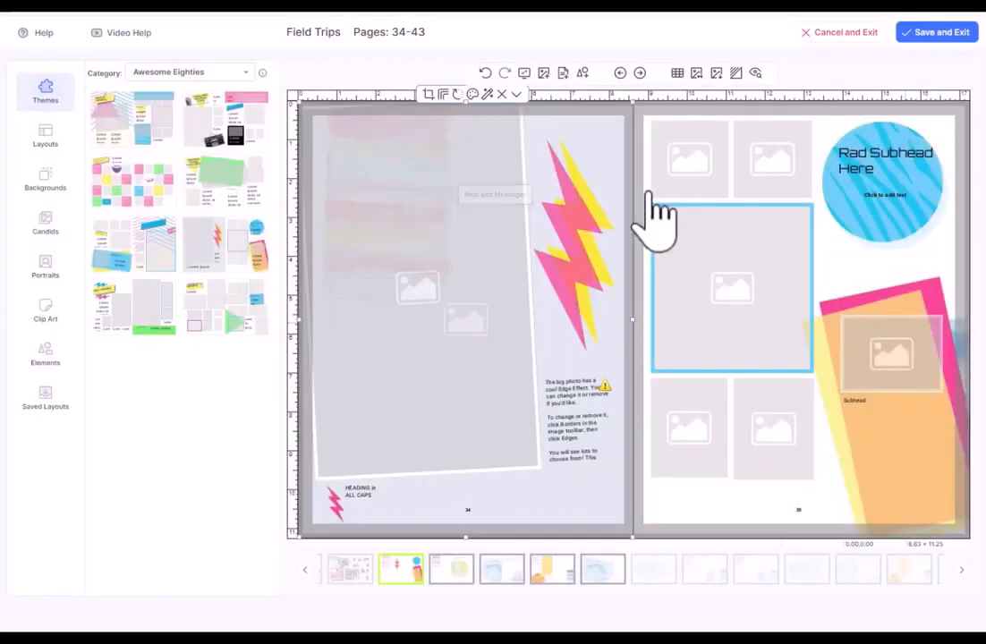
{"action": "left_click", "coordinate": [484, 73]}
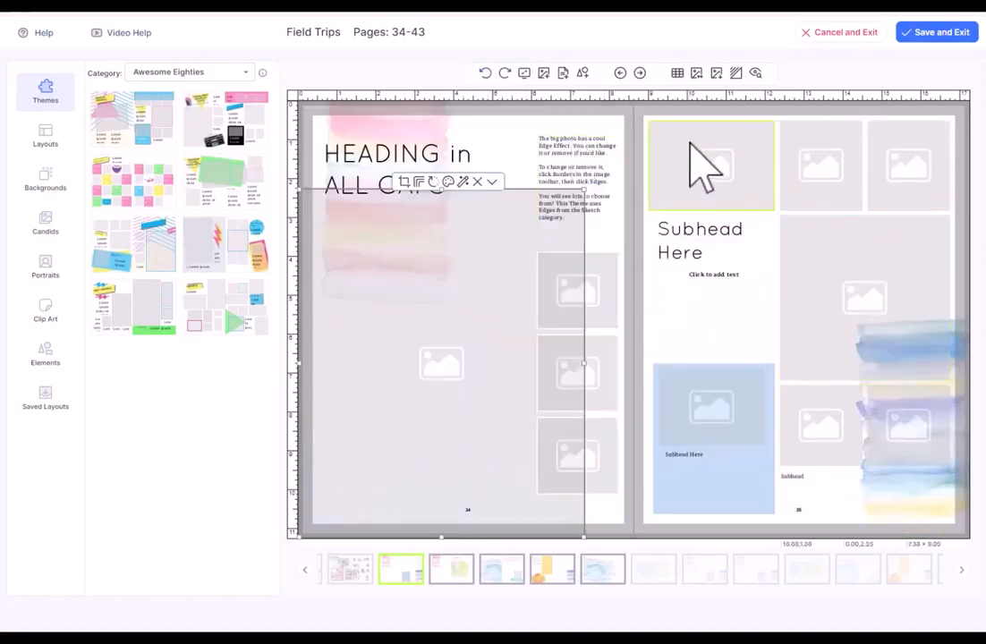
Apply the Artistry theme with the MAIN HEADING title and pink watercolor artwork to the spread of pages 34 and 35.
{"action": "left_click", "coordinate": [168, 74]}
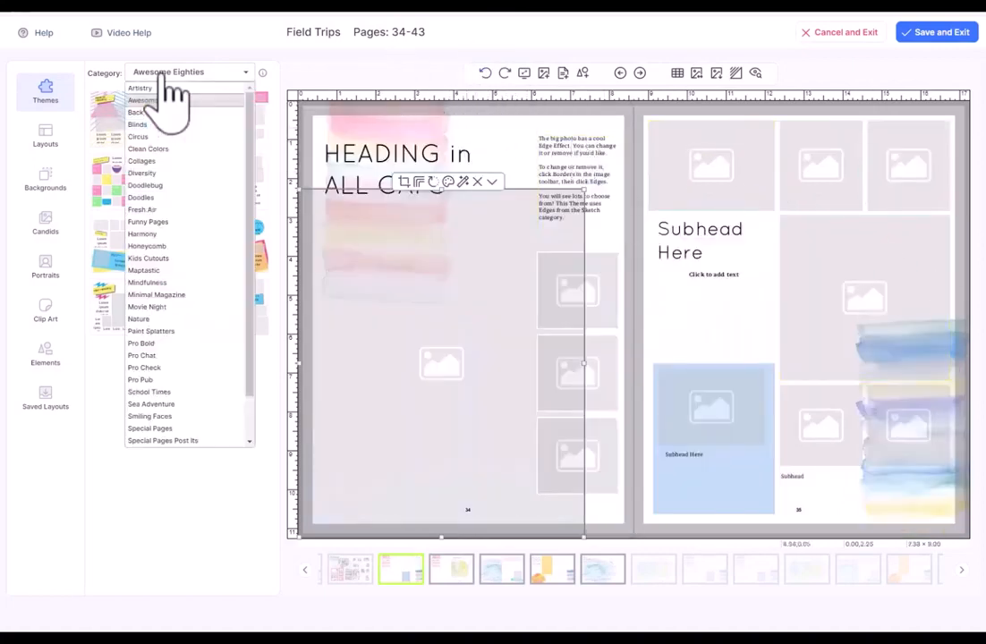
{"action": "left_click", "coordinate": [172, 89]}
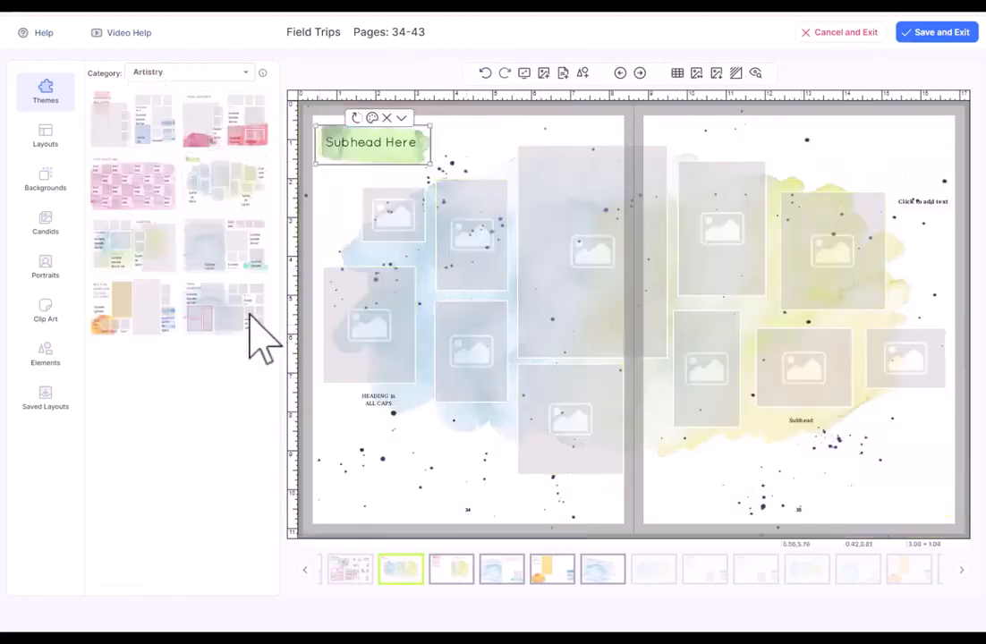
{"action": "left_click", "coordinate": [249, 315]}
{"action": "left_click", "coordinate": [232, 129]}
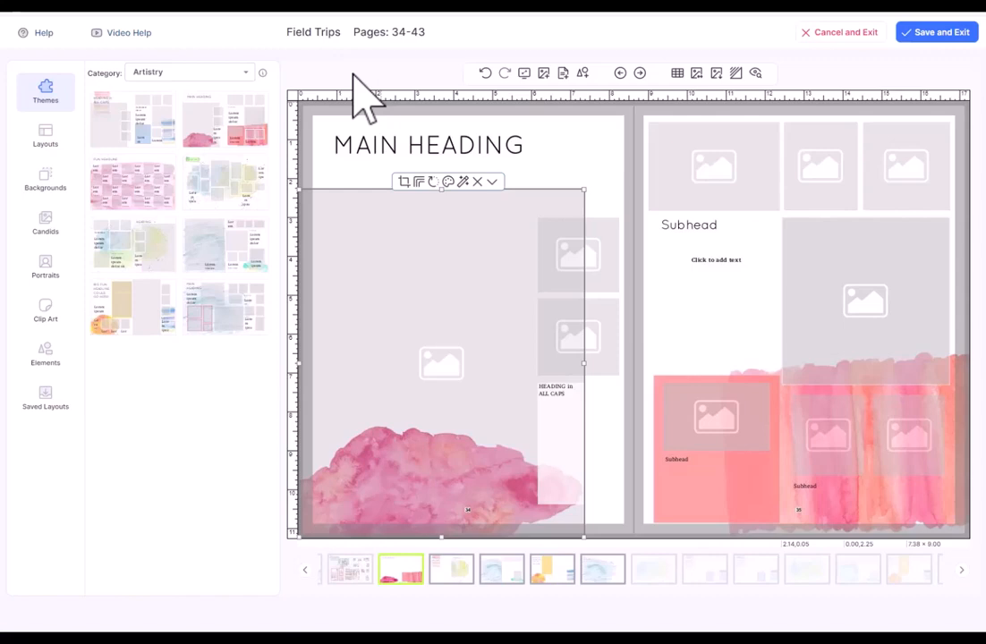
Review the Artistry theme's description, backgrounds, fonts, elements and recommended school levels, and close the details.
{"action": "left_click", "coordinate": [262, 73]}
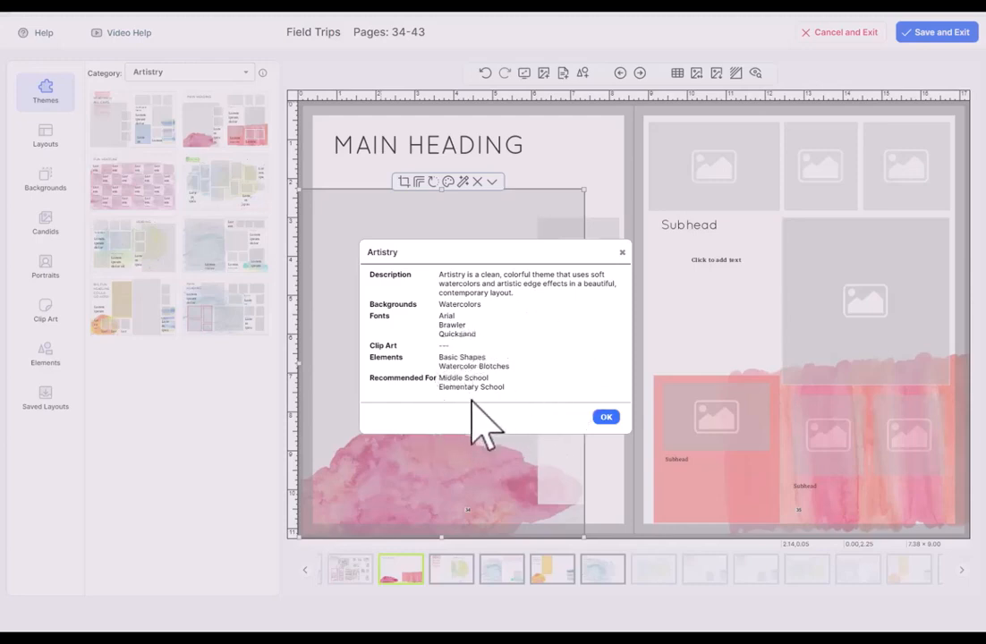
{"action": "left_click", "coordinate": [621, 255]}
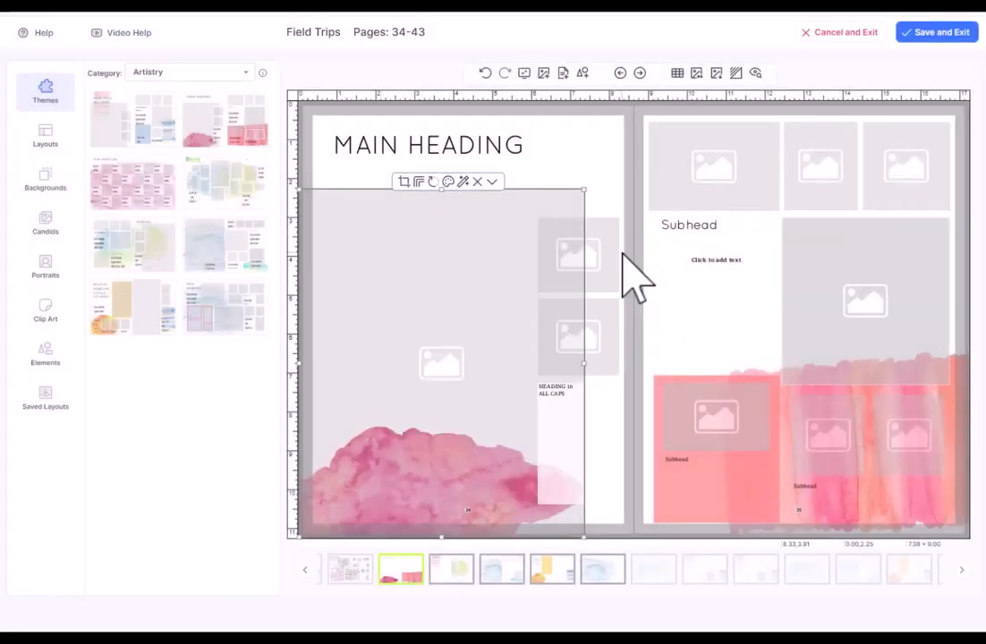
Try a Basic layout with text and four photo boxes on page 34, and undo it.
{"action": "left_click", "coordinate": [40, 139]}
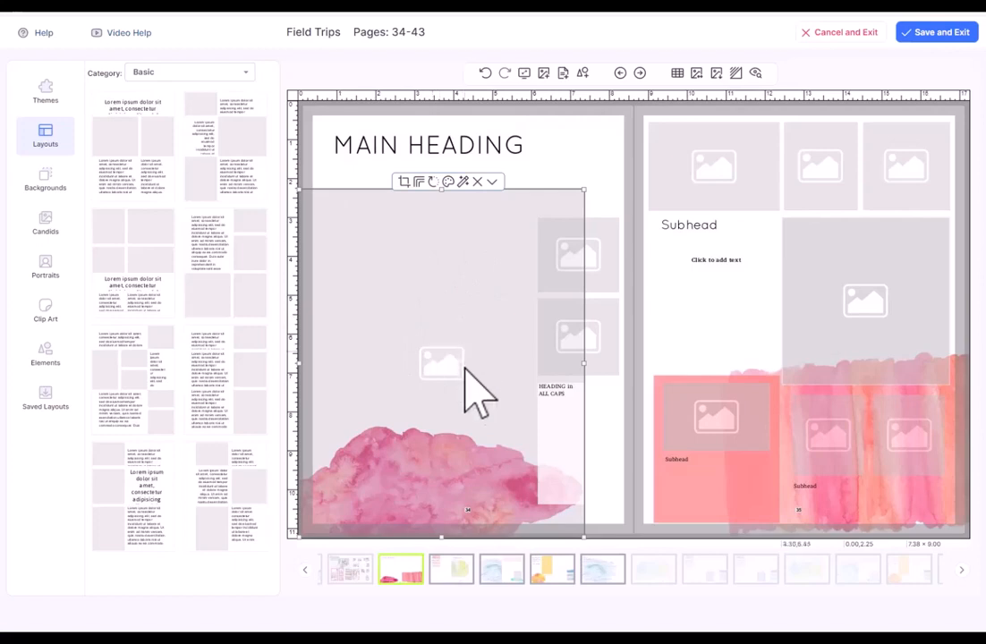
{"action": "left_click", "coordinate": [488, 170]}
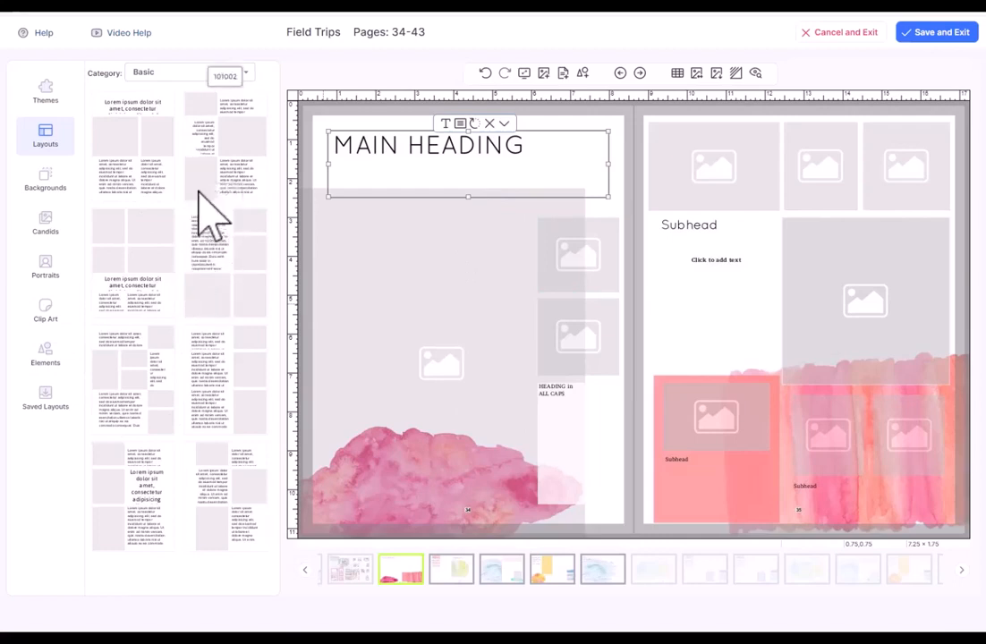
{"action": "left_click_drag", "start_coordinate": [205, 249], "coordinate": [403, 268]}
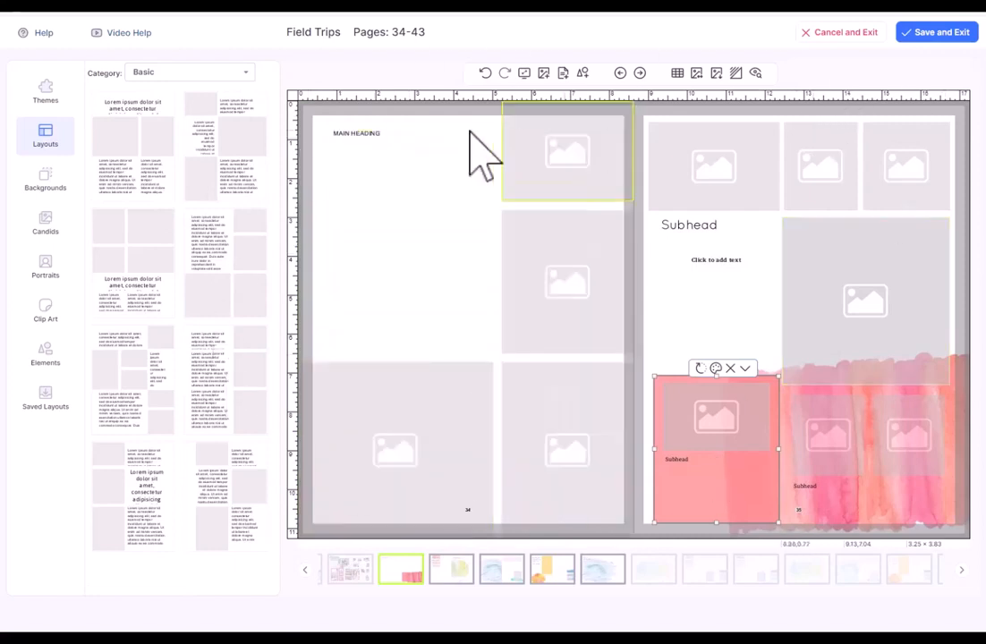
{"action": "left_click", "coordinate": [485, 73]}
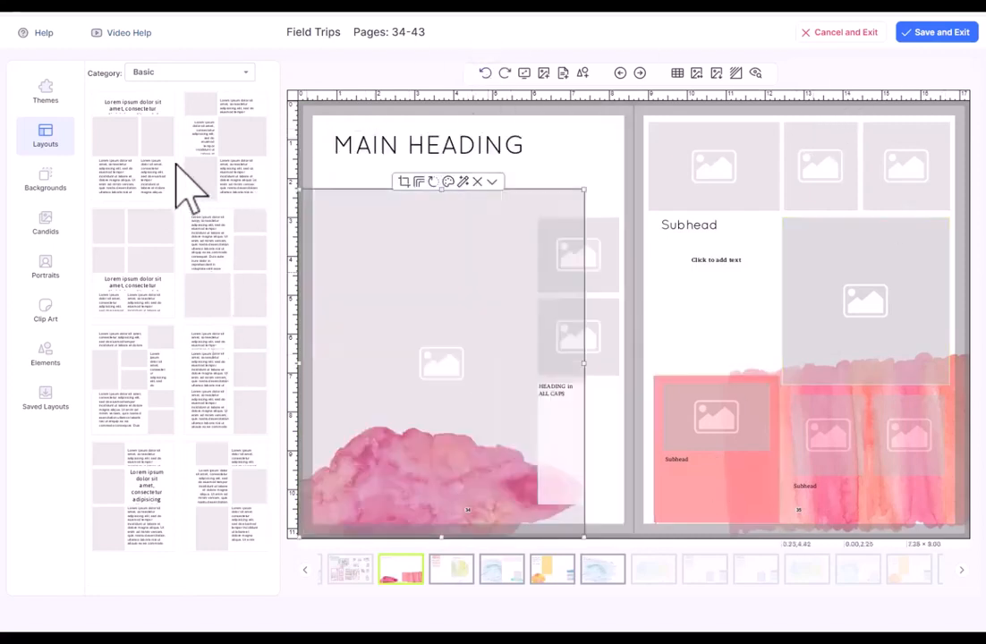
Browse the page layouts in the Editorial A, Editorial B and Editorial C categories.
{"action": "left_click", "coordinate": [220, 76]}
{"action": "left_click", "coordinate": [204, 162]}
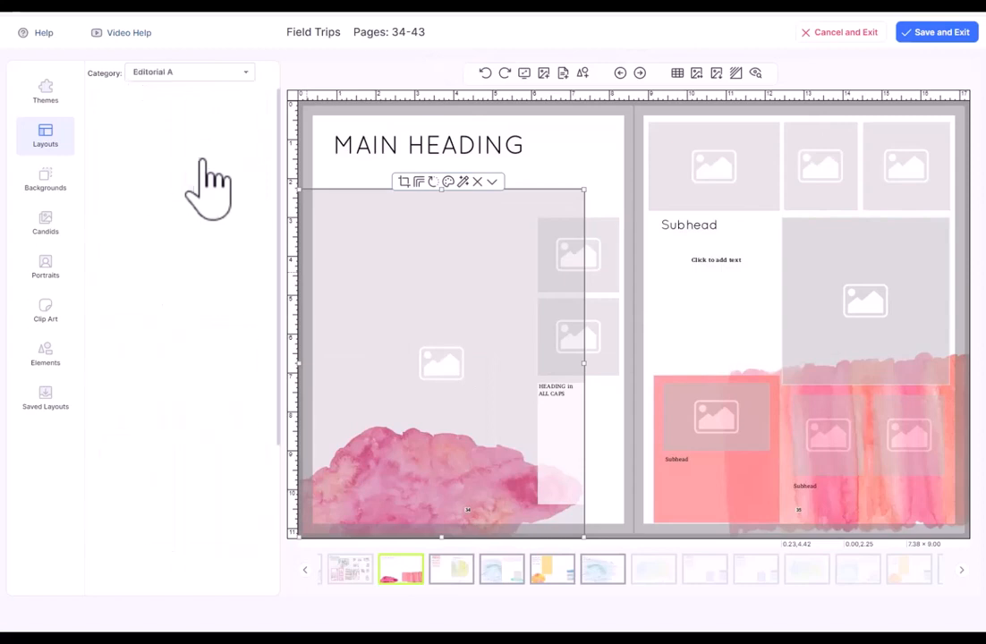
{"action": "scroll", "coordinate": [168, 124], "scroll_direction": "down", "scroll_amount": 2}
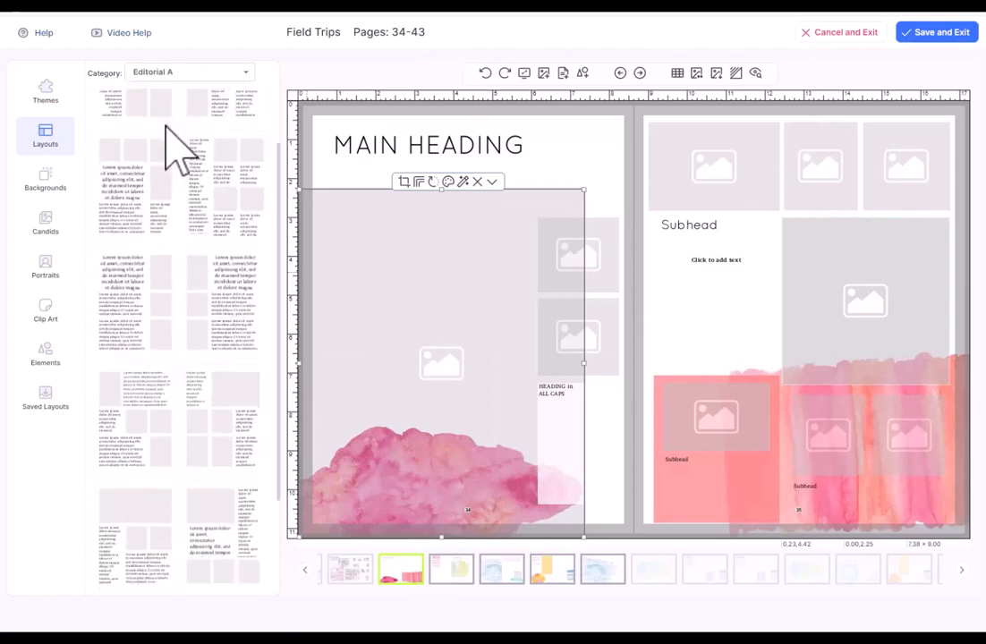
{"action": "scroll", "coordinate": [168, 123], "scroll_direction": "up", "scroll_amount": 2}
{"action": "left_click", "coordinate": [178, 76]}
{"action": "left_click", "coordinate": [185, 175]}
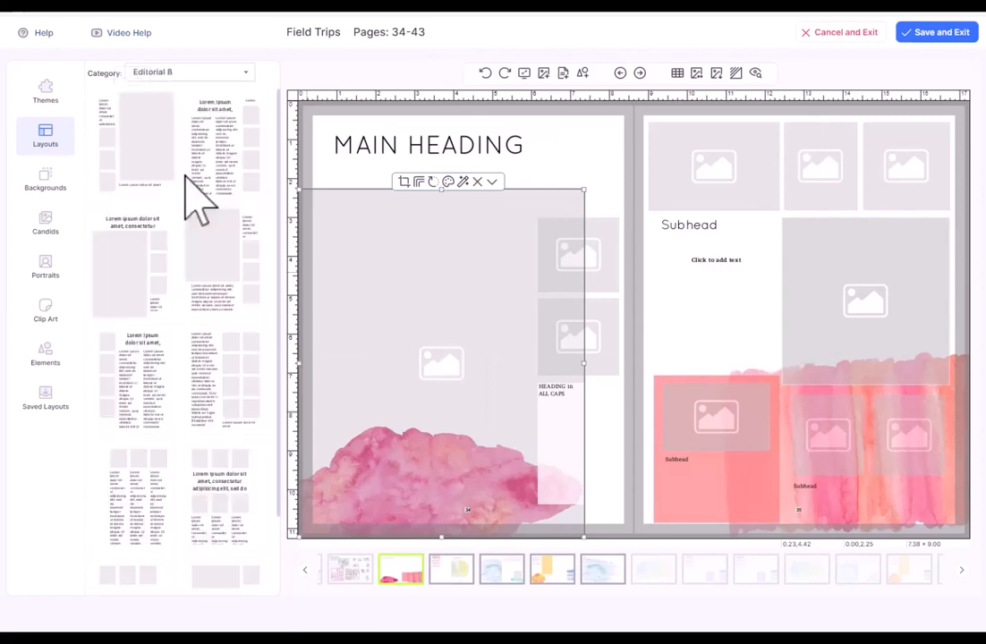
{"action": "left_click", "coordinate": [211, 73]}
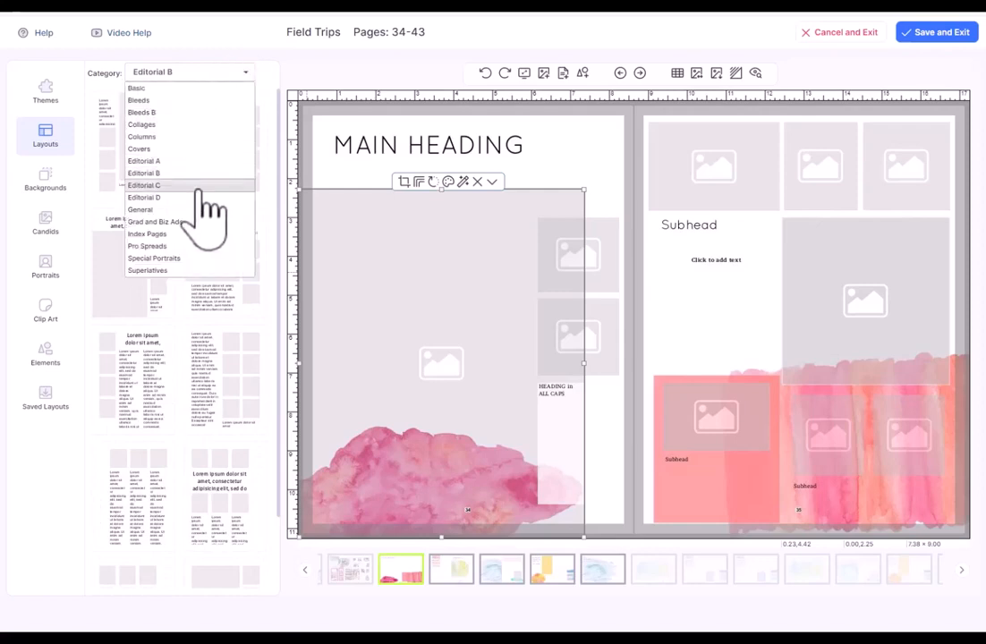
{"action": "left_click", "coordinate": [185, 188]}
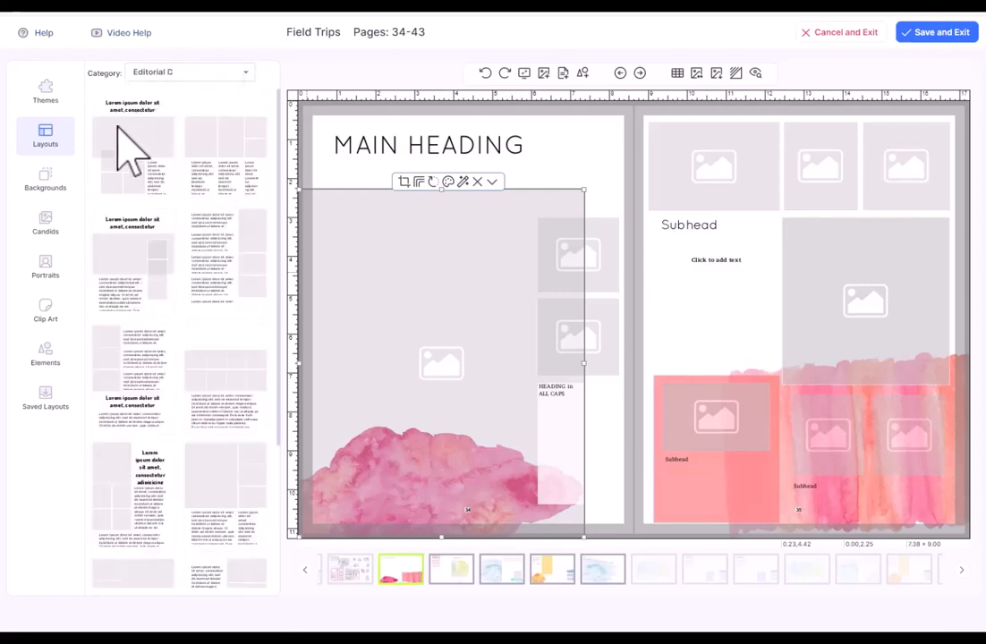
Apply the yellow paint-splatter background from the Watercolors Blobs collection across both pages of the spread.
{"action": "left_click", "coordinate": [53, 201]}
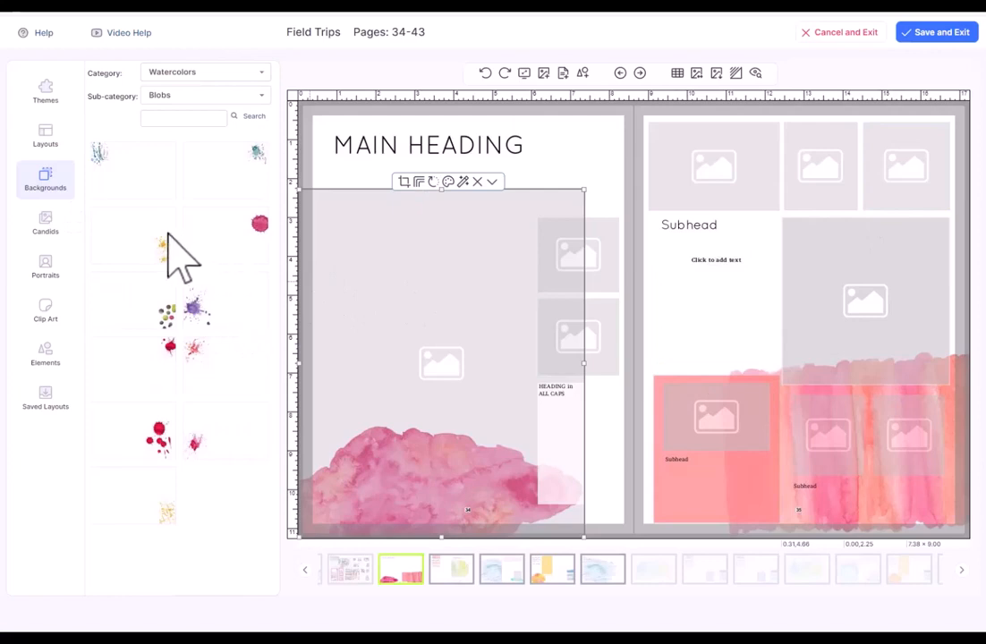
{"action": "left_click_drag", "start_coordinate": [181, 257], "coordinate": [635, 322]}
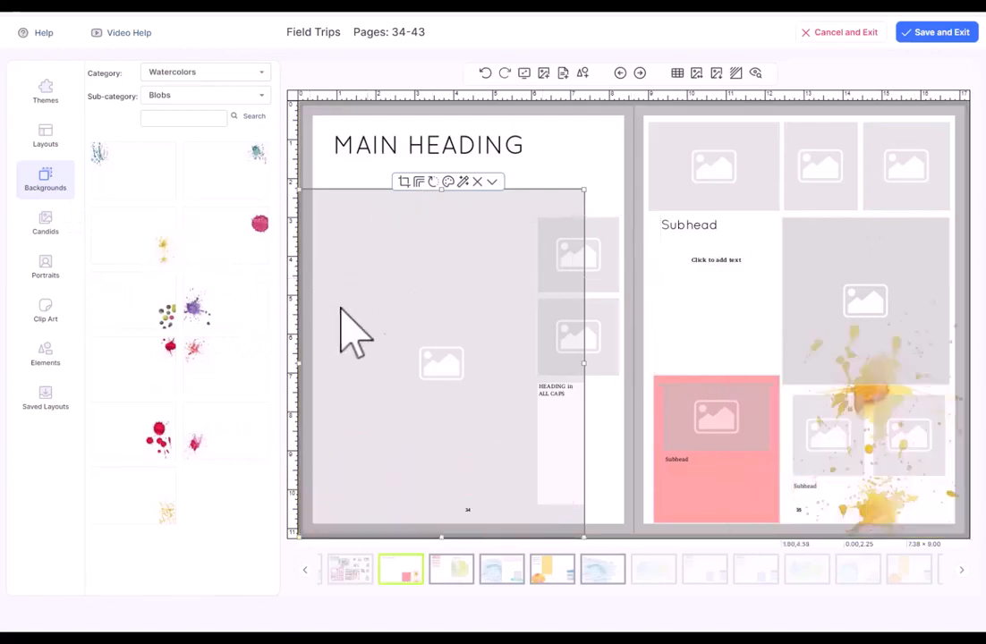
{"action": "left_click_drag", "start_coordinate": [215, 423], "coordinate": [789, 328]}
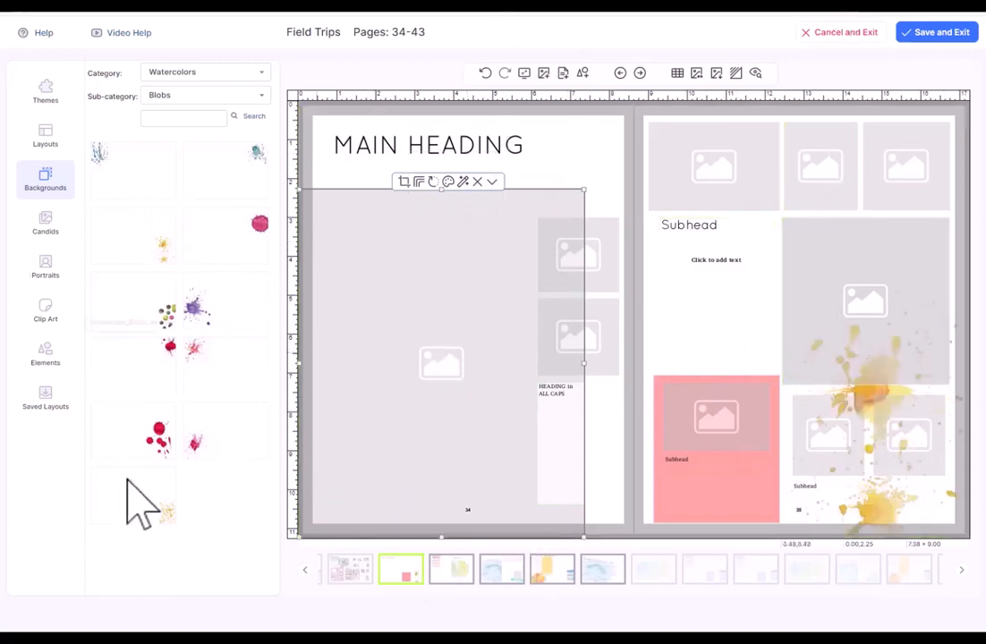
Look over the background categories and show the Broad Strokes backgrounds within Watercolors.
{"action": "left_click", "coordinate": [219, 74]}
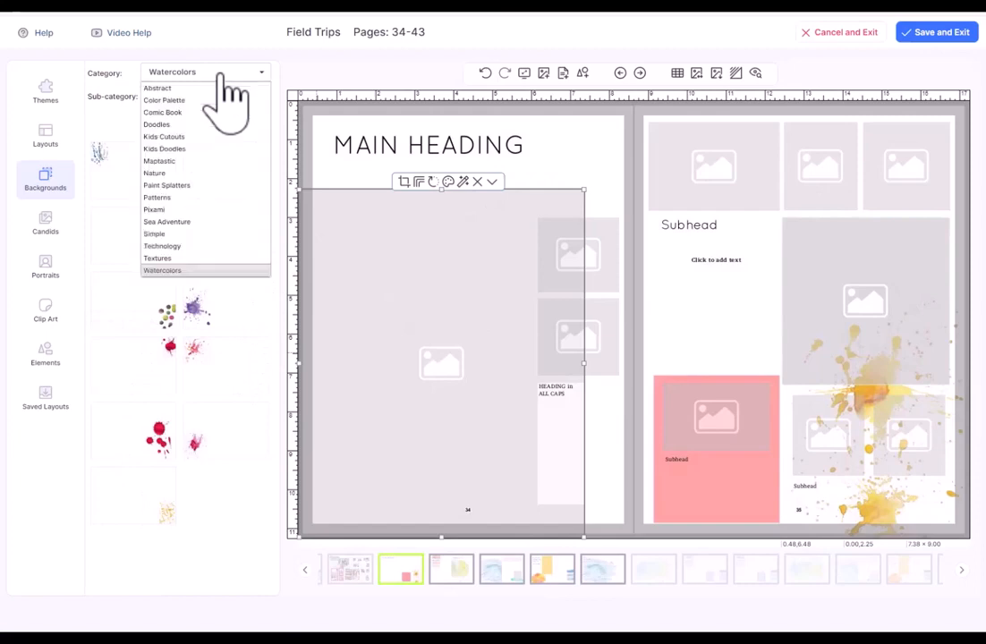
{"action": "left_click", "coordinate": [220, 74]}
{"action": "left_click", "coordinate": [221, 95]}
{"action": "left_click", "coordinate": [221, 134]}
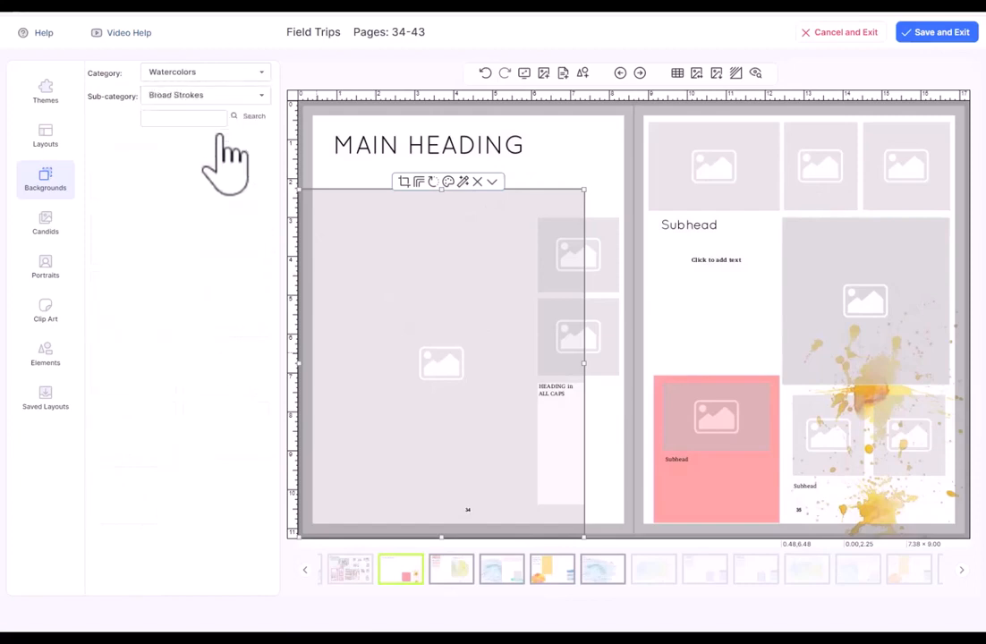
Try the pale green Watercolors Papers background on page 35, and undo it.
{"action": "left_click", "coordinate": [191, 95]}
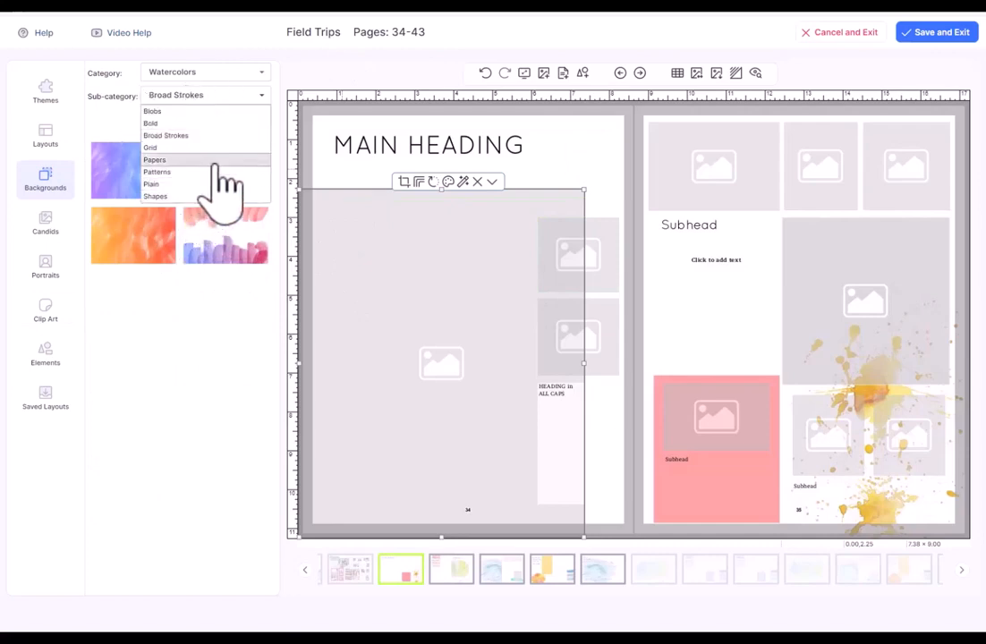
{"action": "left_click", "coordinate": [215, 161]}
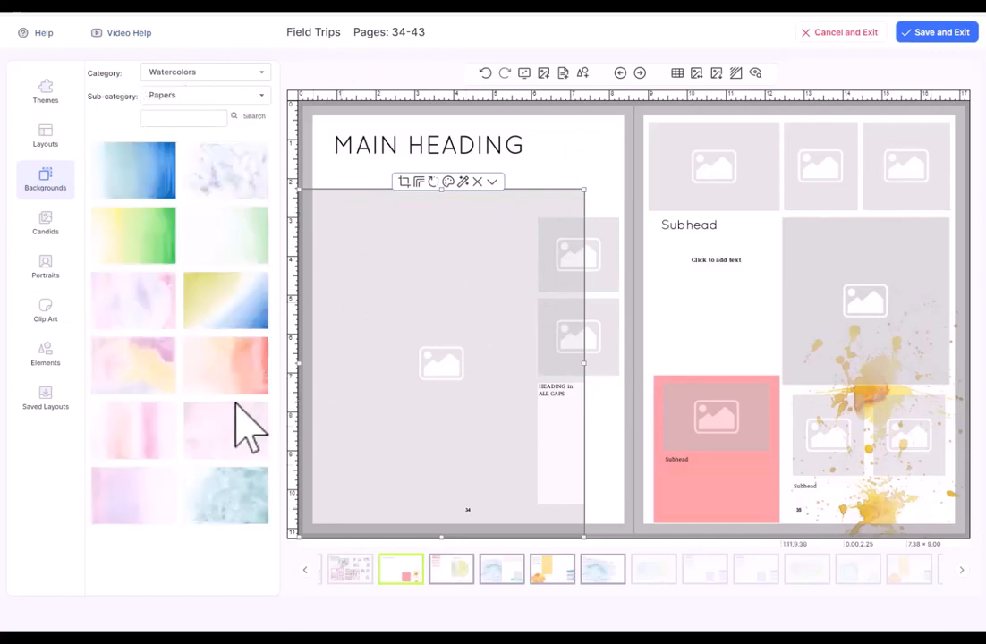
{"action": "left_click_drag", "start_coordinate": [214, 245], "coordinate": [685, 308]}
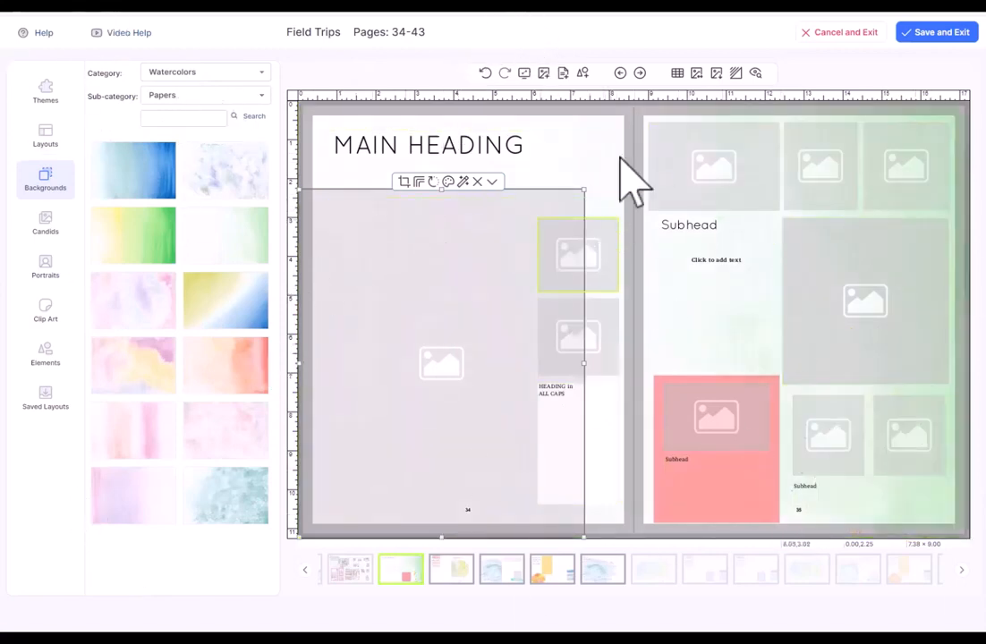
{"action": "left_click", "coordinate": [485, 72]}
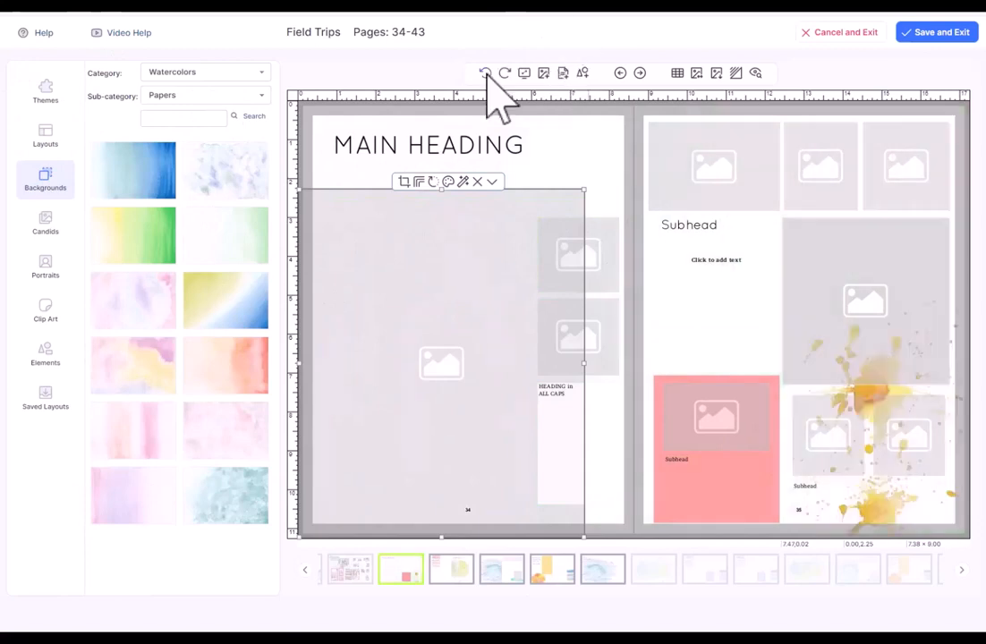
Show the candid photos stored in the Academics folder.
{"action": "left_click", "coordinate": [46, 232]}
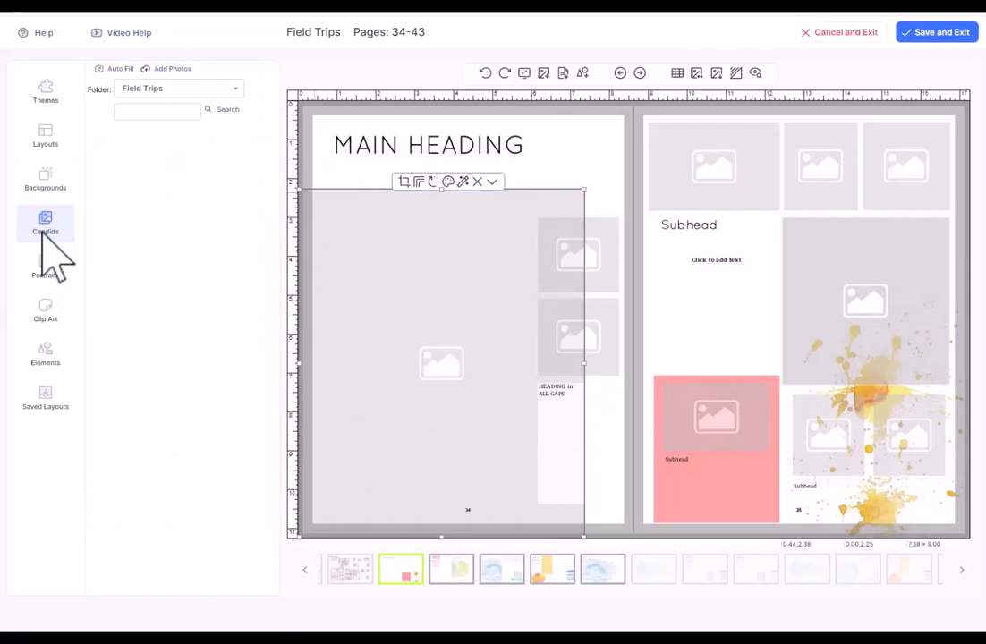
{"action": "left_click", "coordinate": [214, 90]}
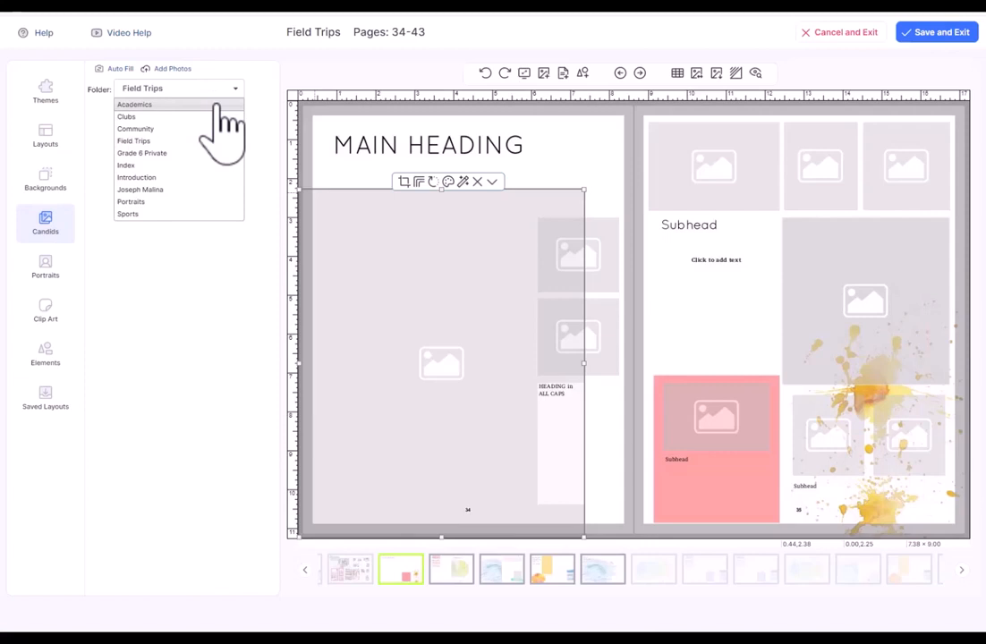
{"action": "left_click", "coordinate": [217, 105]}
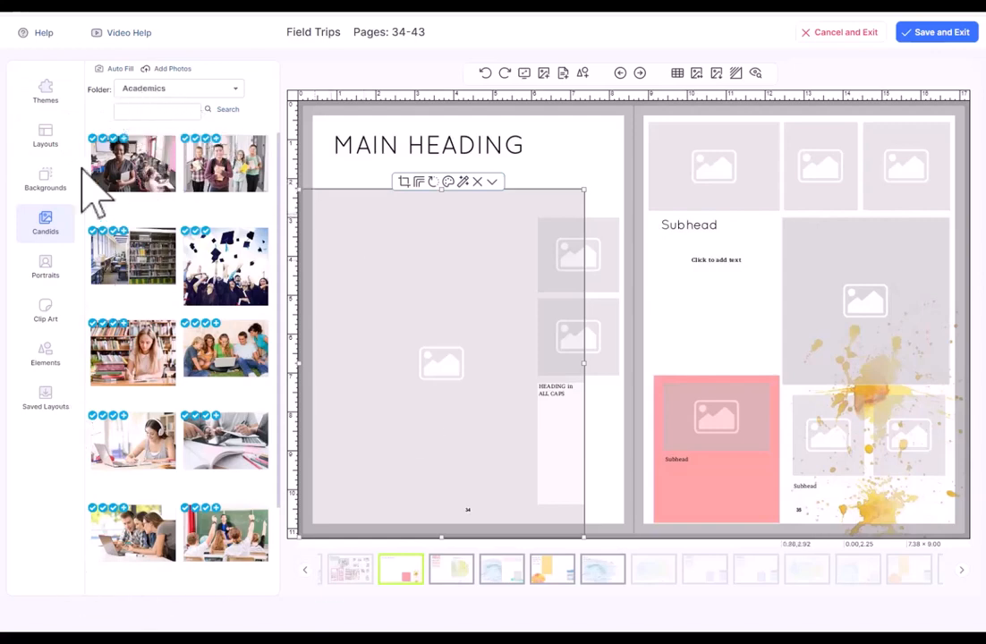
Show the candid photos in the Community folder and in the Portraits folder.
{"action": "left_click", "coordinate": [199, 90]}
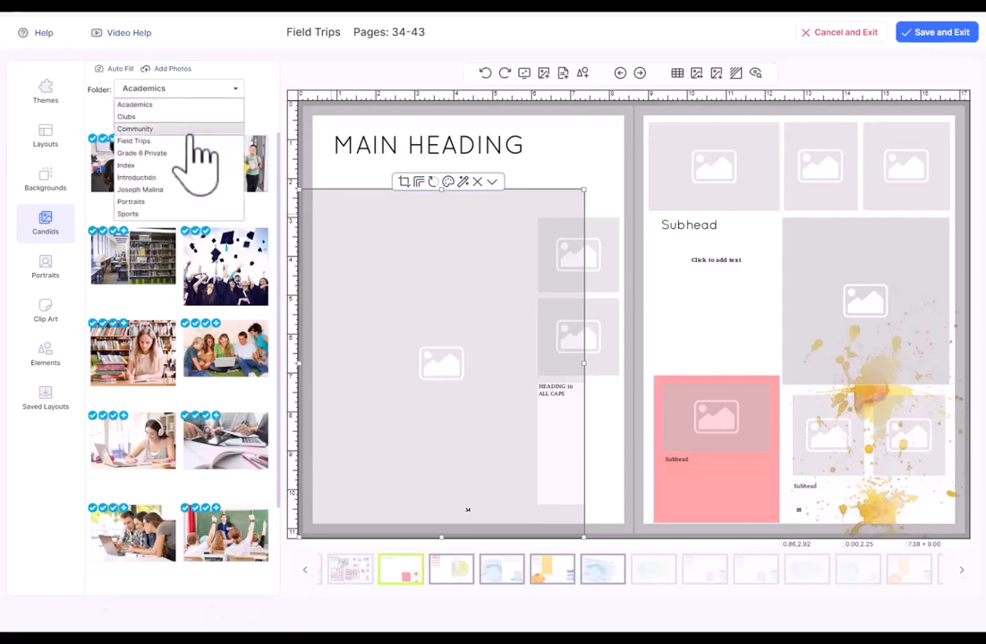
{"action": "left_click", "coordinate": [192, 127]}
{"action": "left_click", "coordinate": [206, 93]}
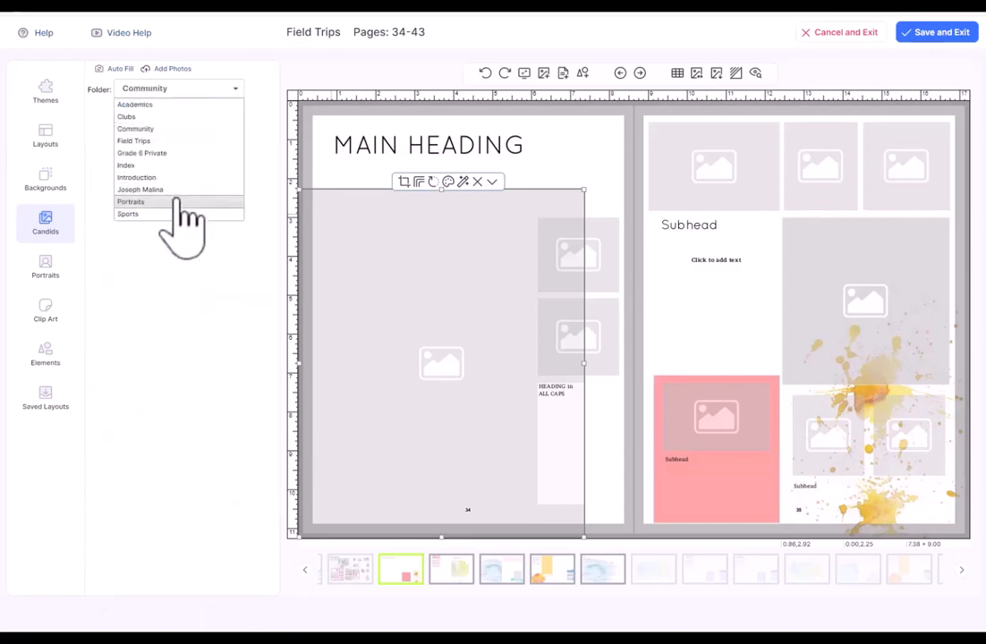
{"action": "left_click", "coordinate": [177, 201]}
Upload all the photos from the 2023 Yearbook folder on the computer into the Field Trips candids folder.
{"action": "left_click", "coordinate": [202, 90]}
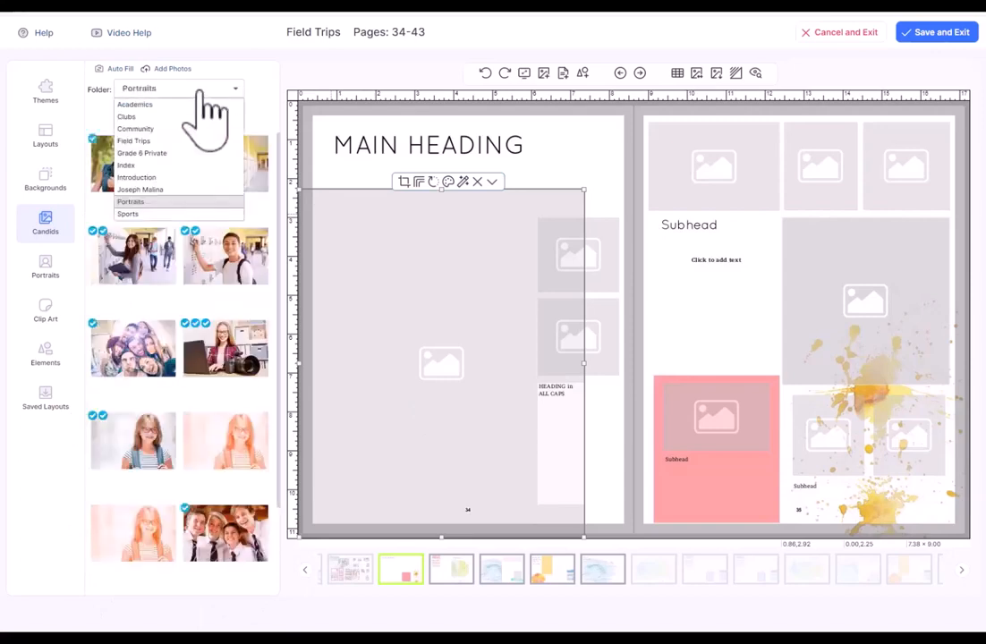
{"action": "left_click", "coordinate": [174, 143]}
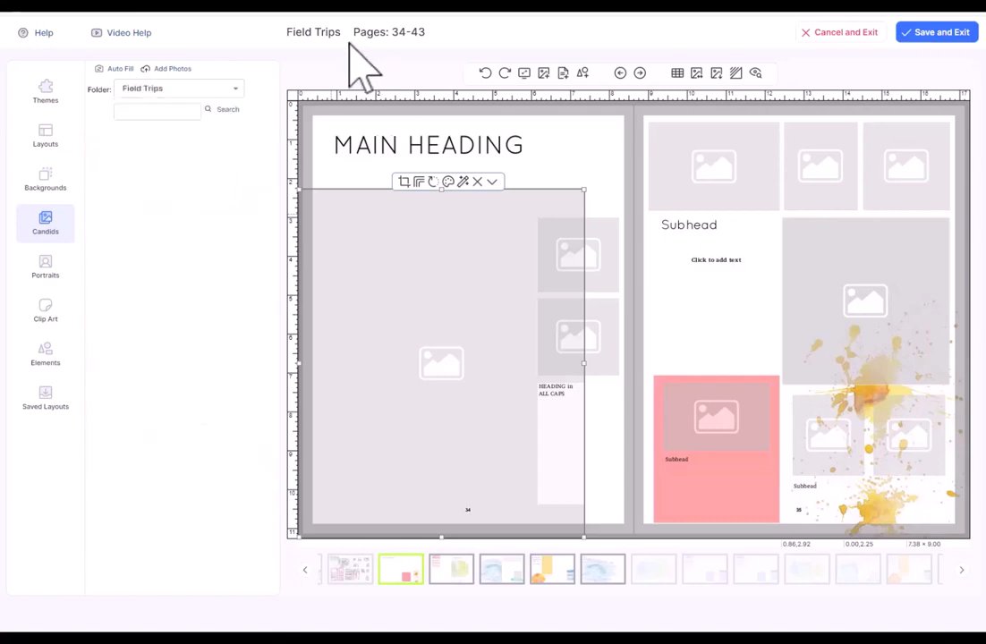
{"action": "left_click", "coordinate": [175, 68]}
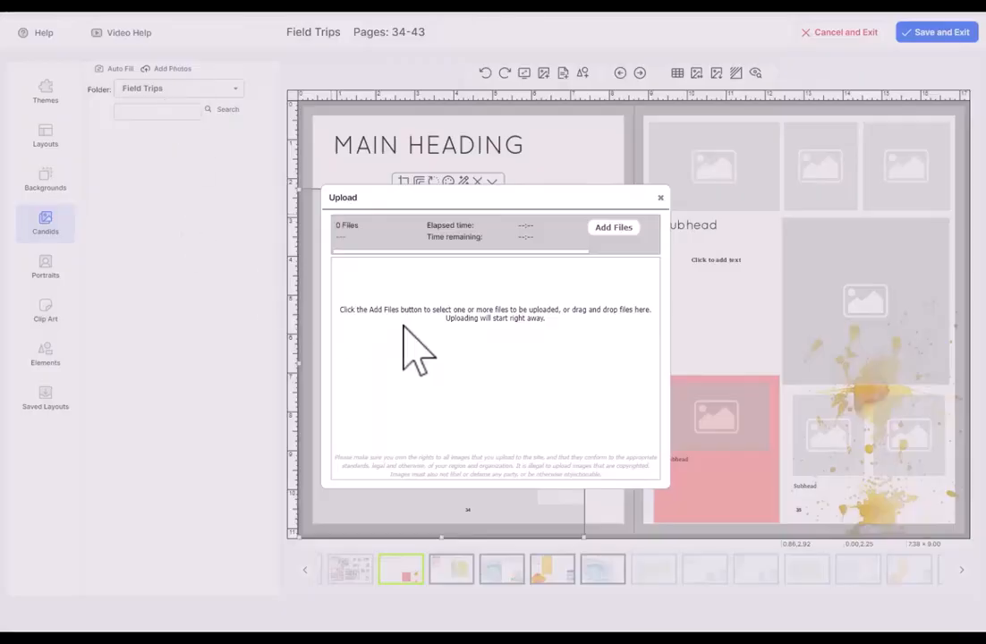
{"action": "left_click", "coordinate": [614, 228]}
{"action": "left_click_drag", "start_coordinate": [525, 376], "coordinate": [783, 380]}
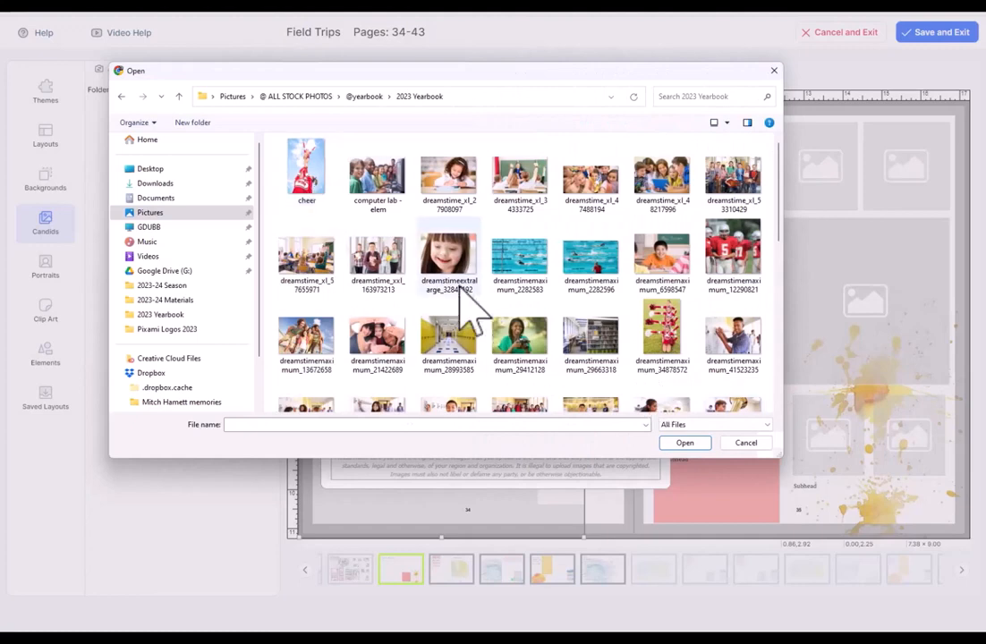
{"action": "key", "text": "ctrl+a"}
{"action": "left_click", "coordinate": [685, 443]}
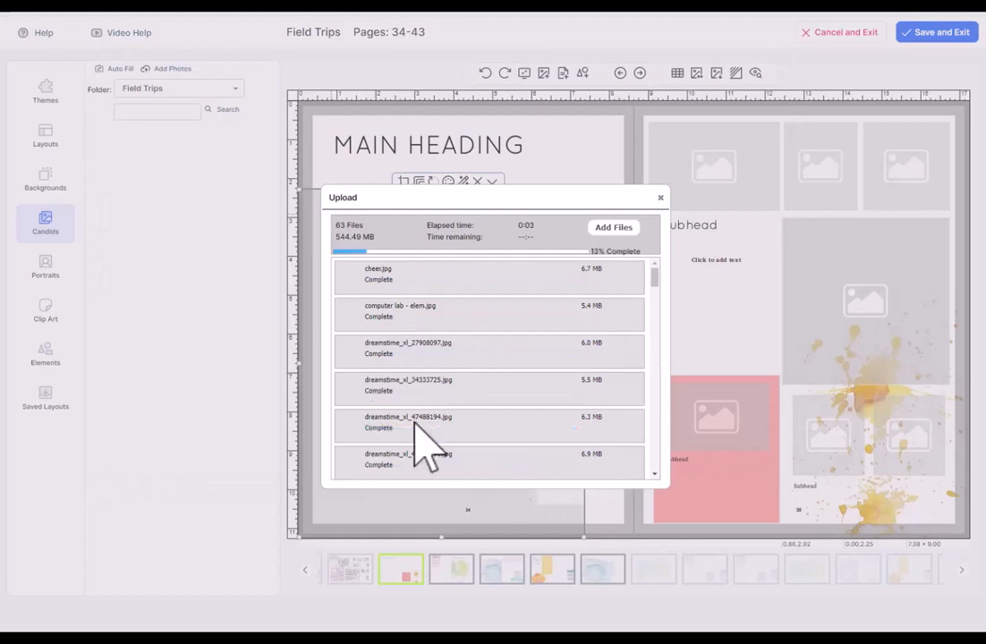
Follow the list of uploading photos until it completes, and decline to upload more files.
{"action": "scroll", "coordinate": [550, 358], "scroll_direction": "down", "scroll_amount": 5}
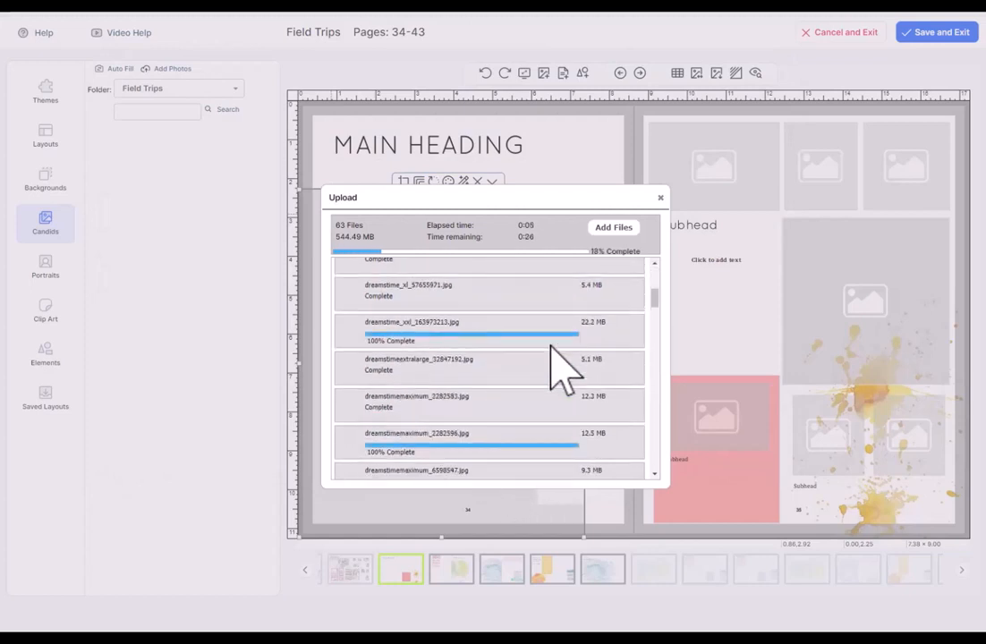
{"action": "scroll", "coordinate": [555, 367], "scroll_direction": "down", "scroll_amount": 5}
{"action": "scroll", "coordinate": [497, 367], "scroll_direction": "down", "scroll_amount": 5}
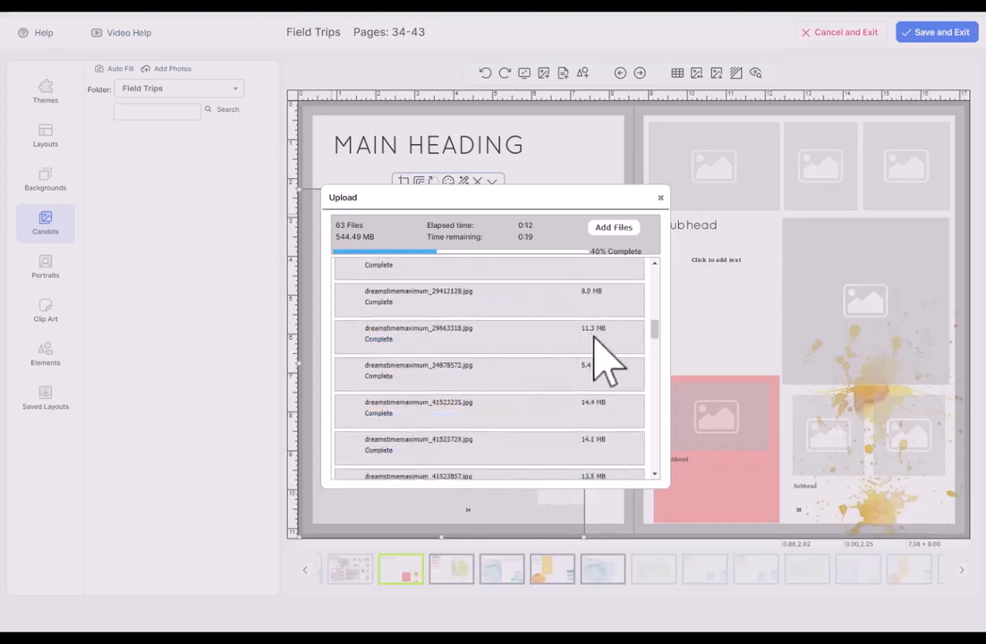
{"action": "scroll", "coordinate": [460, 394], "scroll_direction": "down", "scroll_amount": 3}
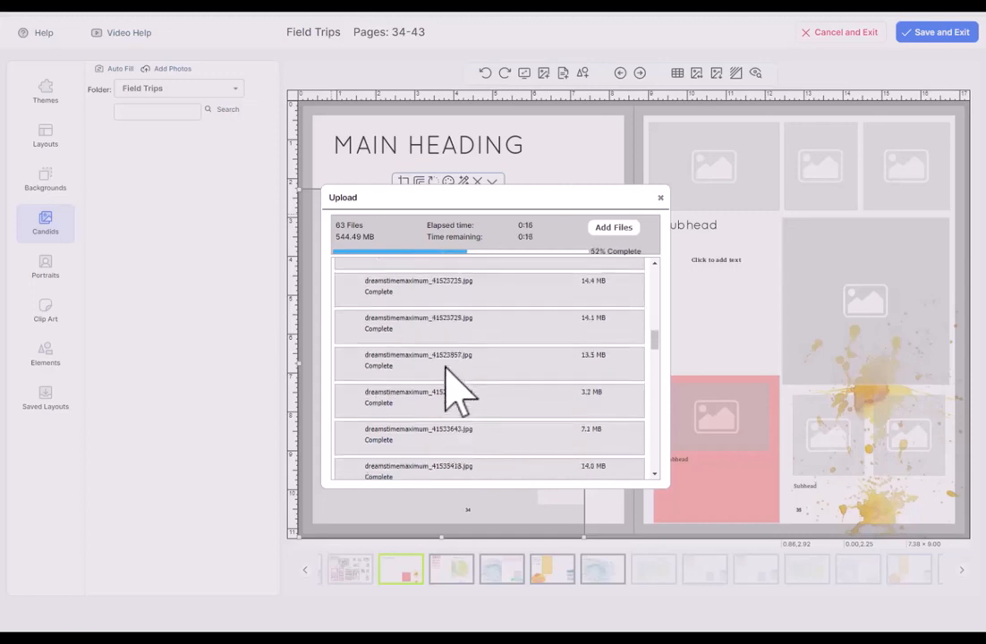
{"action": "scroll", "coordinate": [456, 389], "scroll_direction": "down", "scroll_amount": 10}
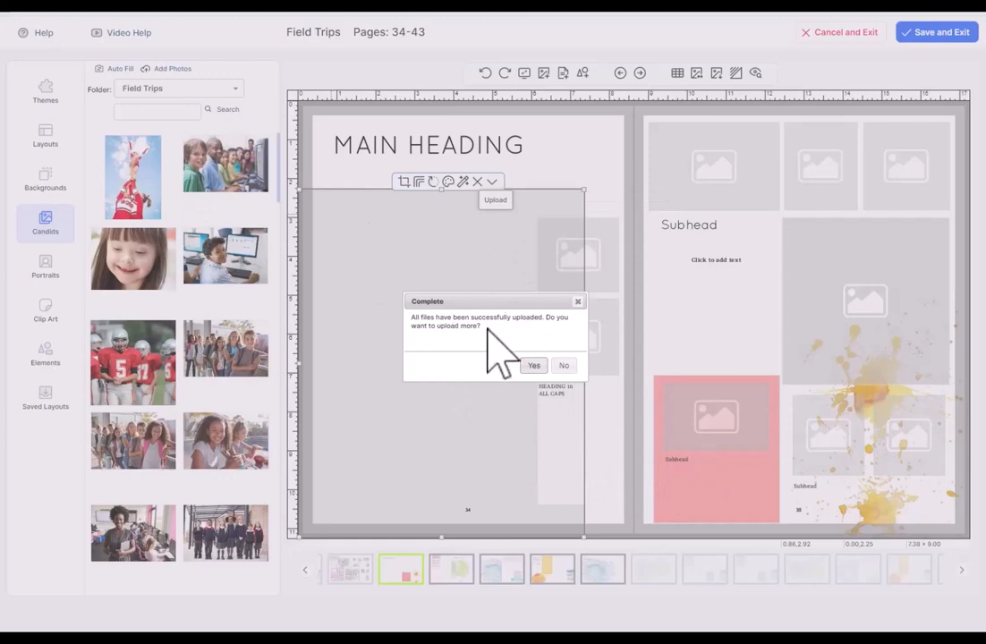
{"action": "left_click", "coordinate": [564, 366]}
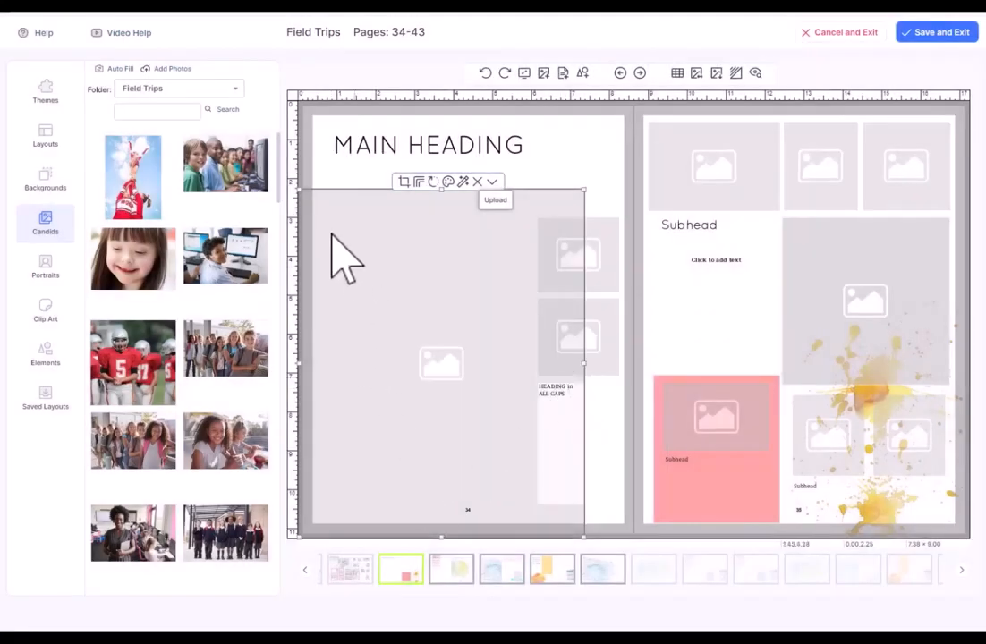
Place the red-jersey football photo in page 34's large frame and two student group photos in its two small frames.
{"action": "left_click_drag", "start_coordinate": [279, 194], "coordinate": [331, 132]}
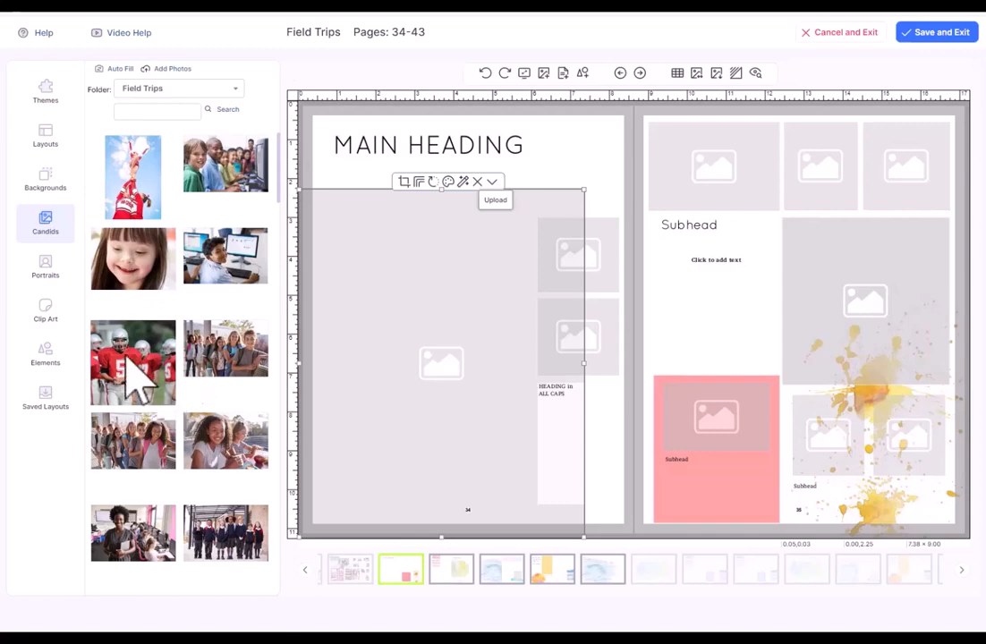
{"action": "left_click_drag", "start_coordinate": [134, 380], "coordinate": [337, 309]}
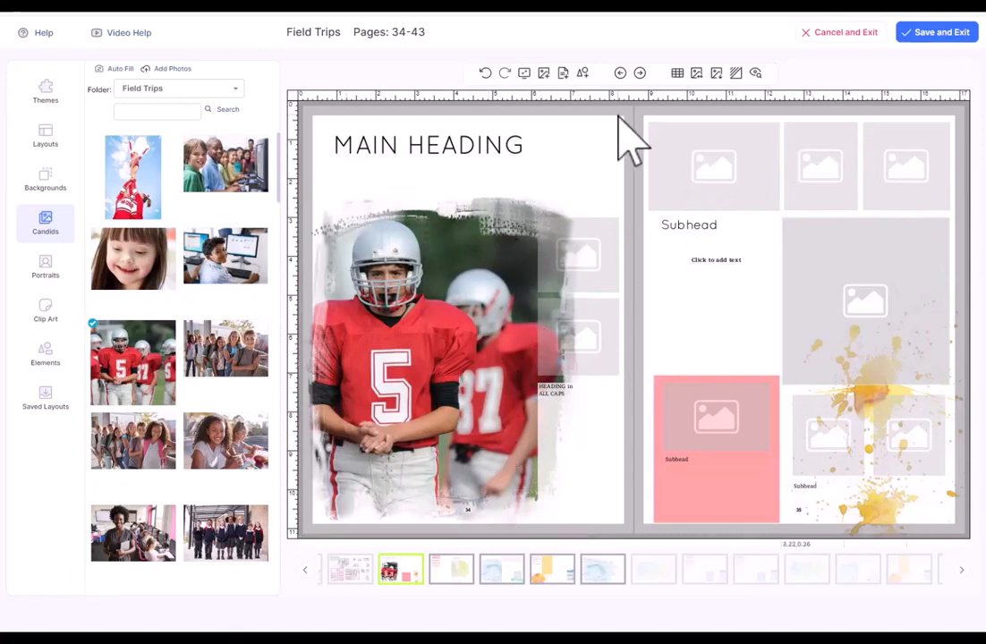
{"action": "left_click_drag", "start_coordinate": [207, 362], "coordinate": [577, 260]}
{"action": "left_click_drag", "start_coordinate": [229, 455], "coordinate": [585, 370]}
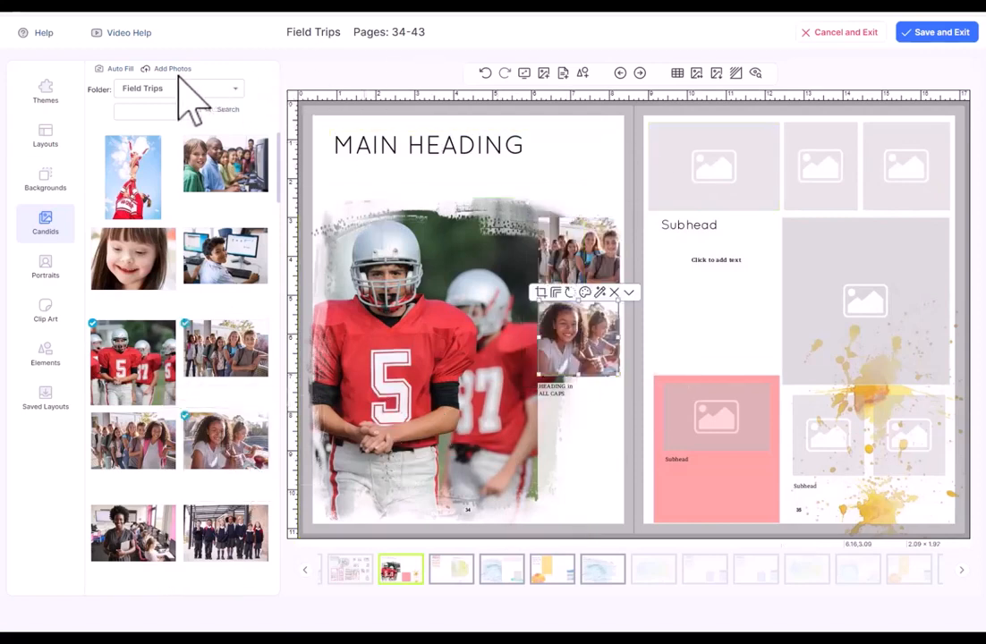
Auto-fill the photo frames from the Field Trips folder using the Replace existing photos option.
{"action": "left_click", "coordinate": [116, 70]}
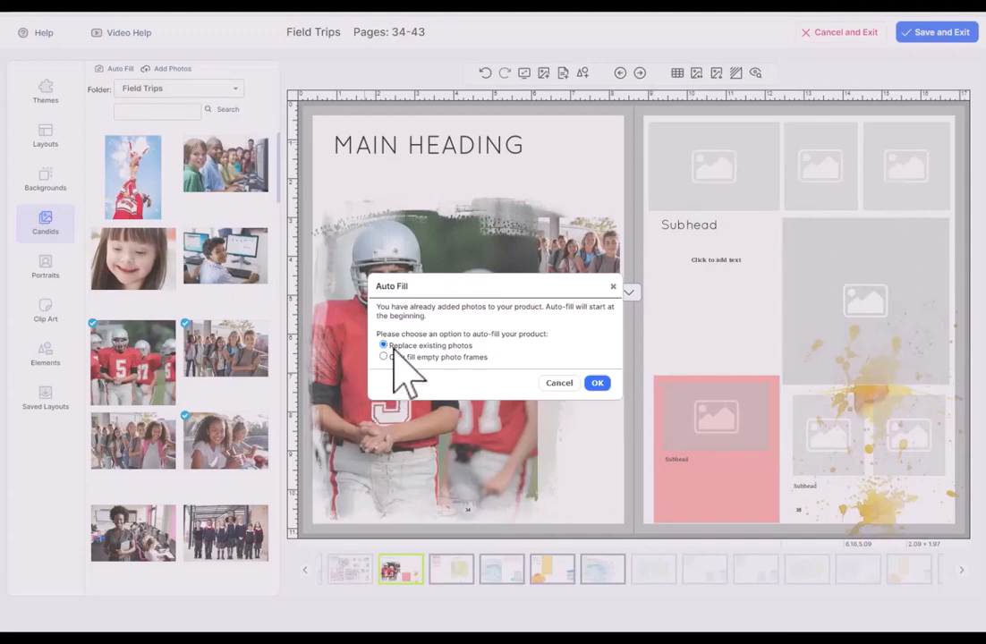
{"action": "left_click", "coordinate": [597, 382]}
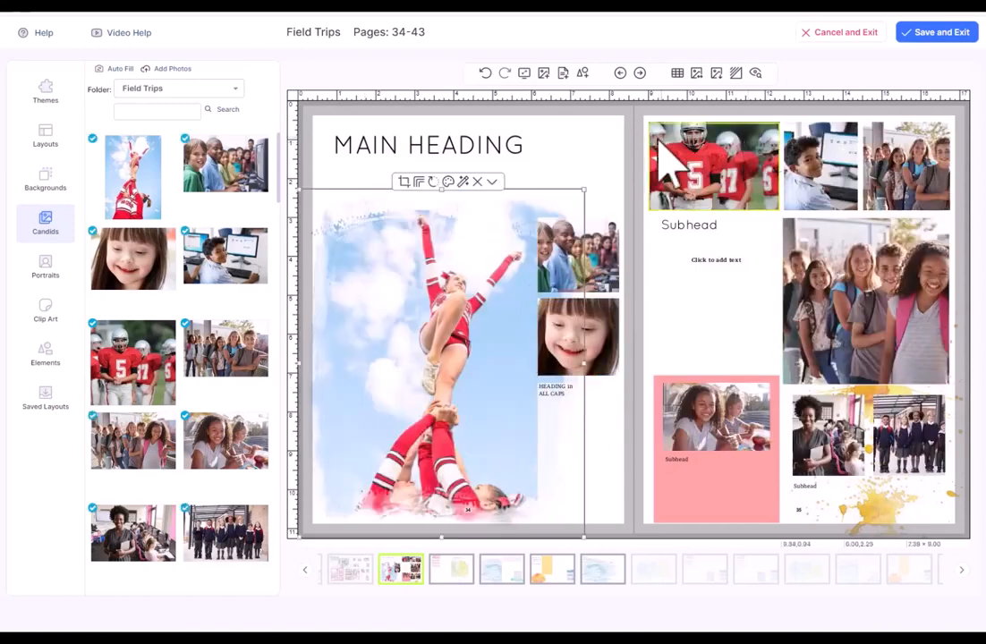
{"action": "left_click", "coordinate": [597, 134]}
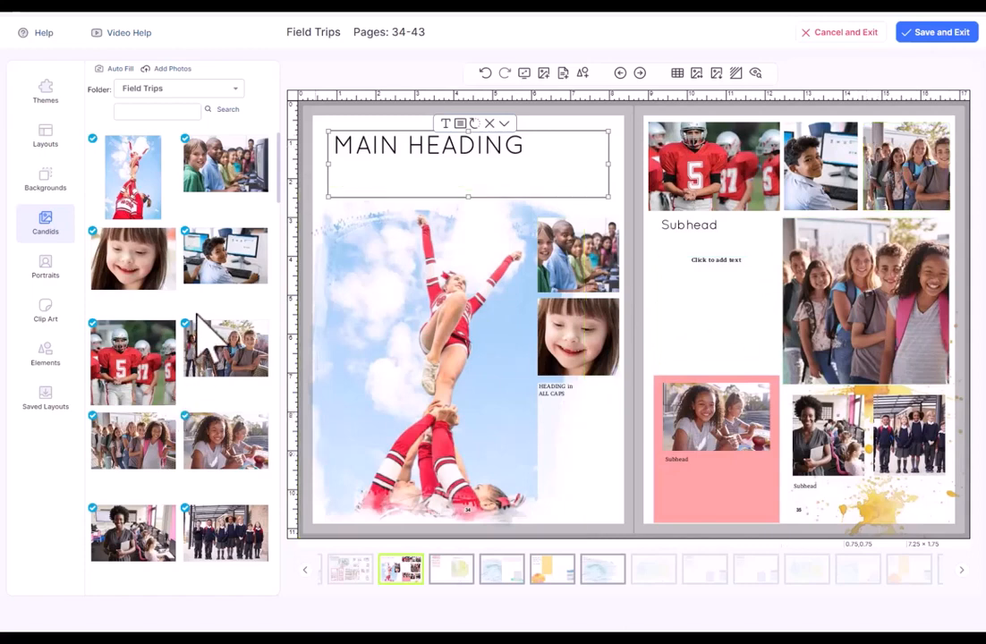
Replace page 34's large cheerleading photo with the photo of two girls sitting at an outdoor table.
{"action": "scroll", "coordinate": [202, 329], "scroll_direction": "down", "scroll_amount": 1}
{"action": "scroll", "coordinate": [202, 329], "scroll_direction": "down", "scroll_amount": 1}
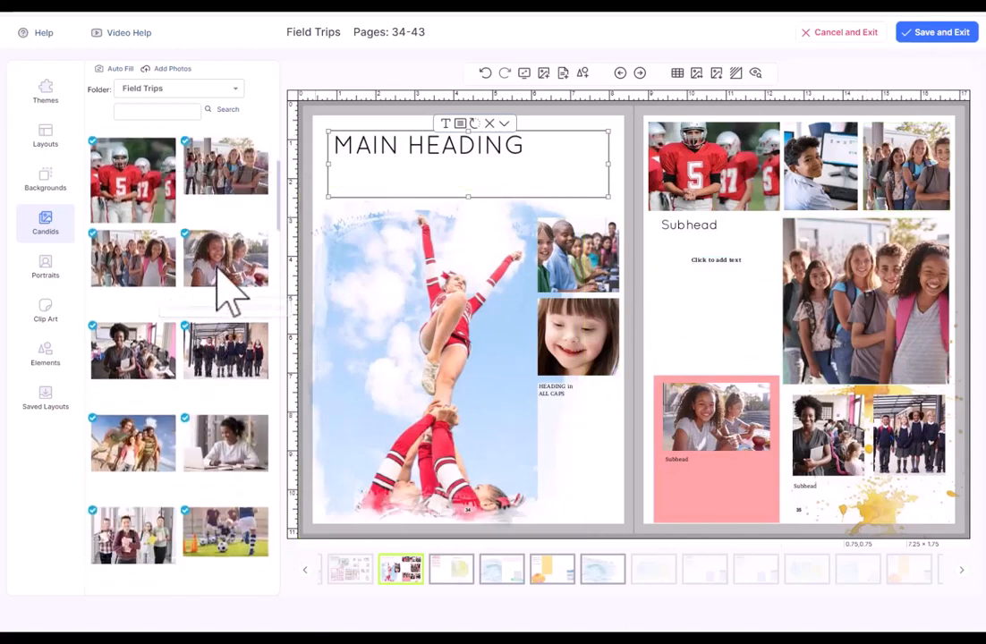
{"action": "left_click_drag", "start_coordinate": [214, 274], "coordinate": [389, 308]}
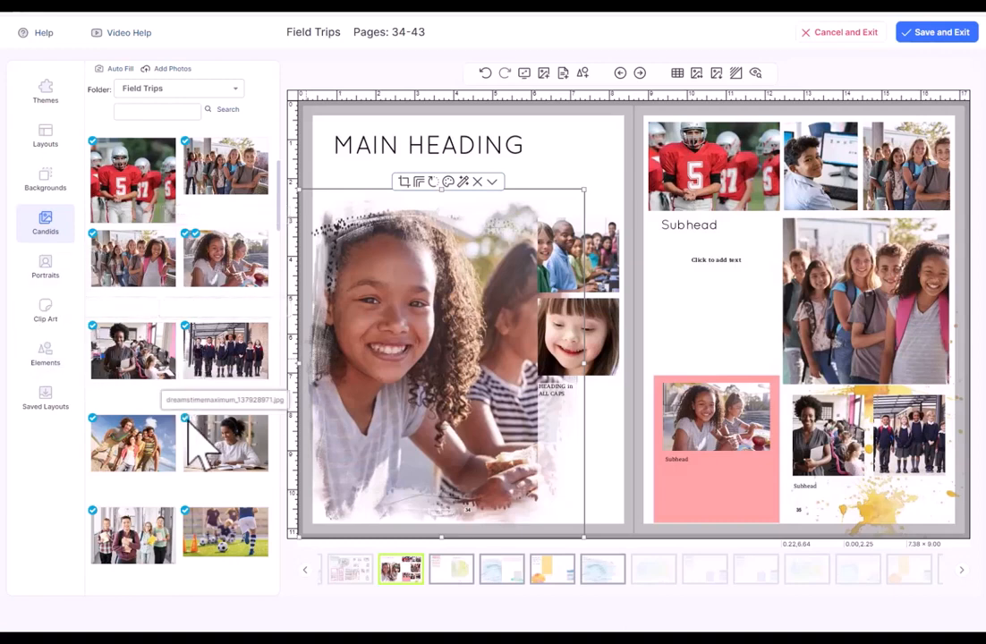
{"action": "scroll", "coordinate": [193, 443], "scroll_direction": "down", "scroll_amount": 3}
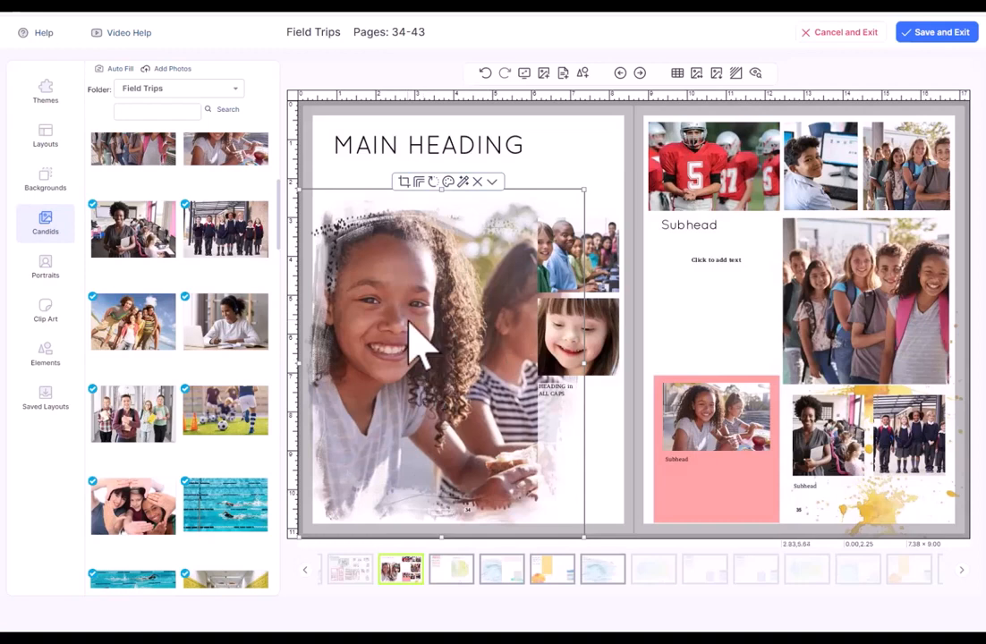
Crop page 34's large photo more tightly around the smiling girl in front, and undo and redo that crop.
{"action": "left_click", "coordinate": [404, 181]}
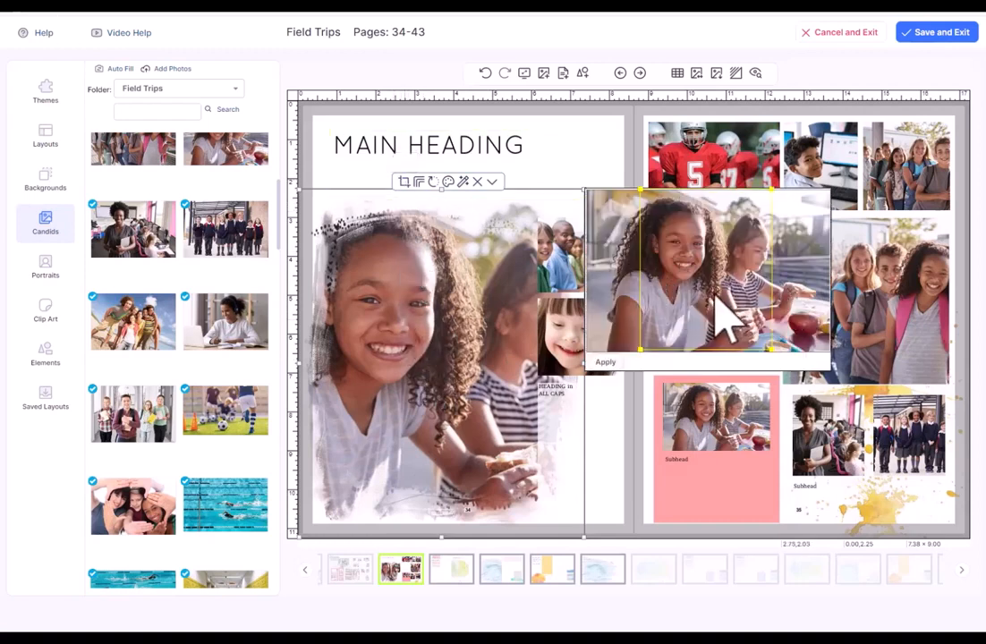
{"action": "left_click_drag", "start_coordinate": [714, 299], "coordinate": [689, 296]}
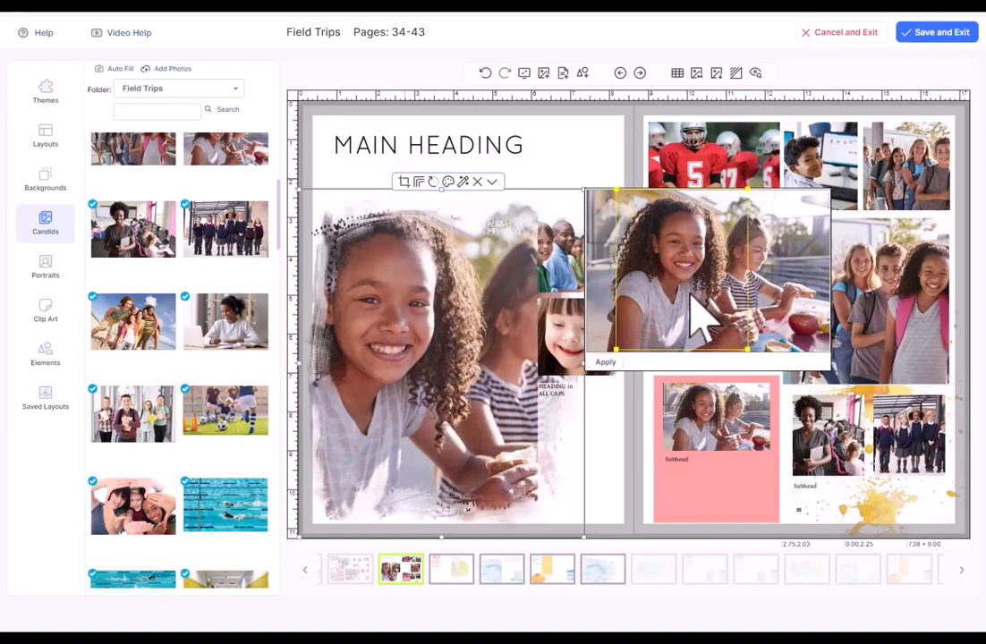
{"action": "mouse_move", "coordinate": [748, 351]}
{"action": "left_mouse_down"}
{"action": "mouse_move", "coordinate": [726, 330]}
{"action": "mouse_move", "coordinate": [743, 341]}
{"action": "left_mouse_up"}
{"action": "left_click_drag", "start_coordinate": [709, 286], "coordinate": [704, 291]}
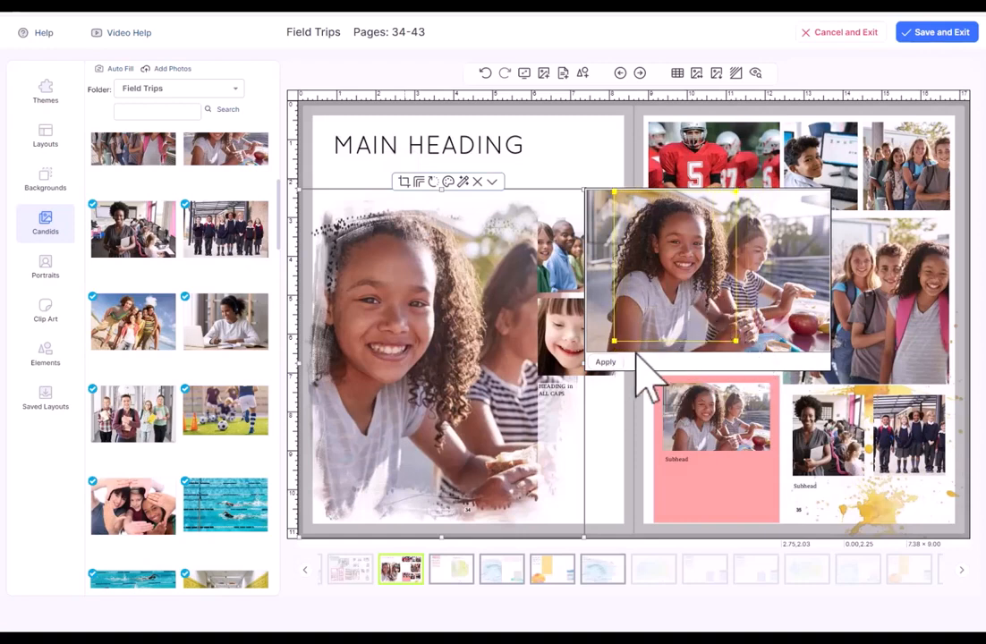
{"action": "left_click", "coordinate": [607, 364]}
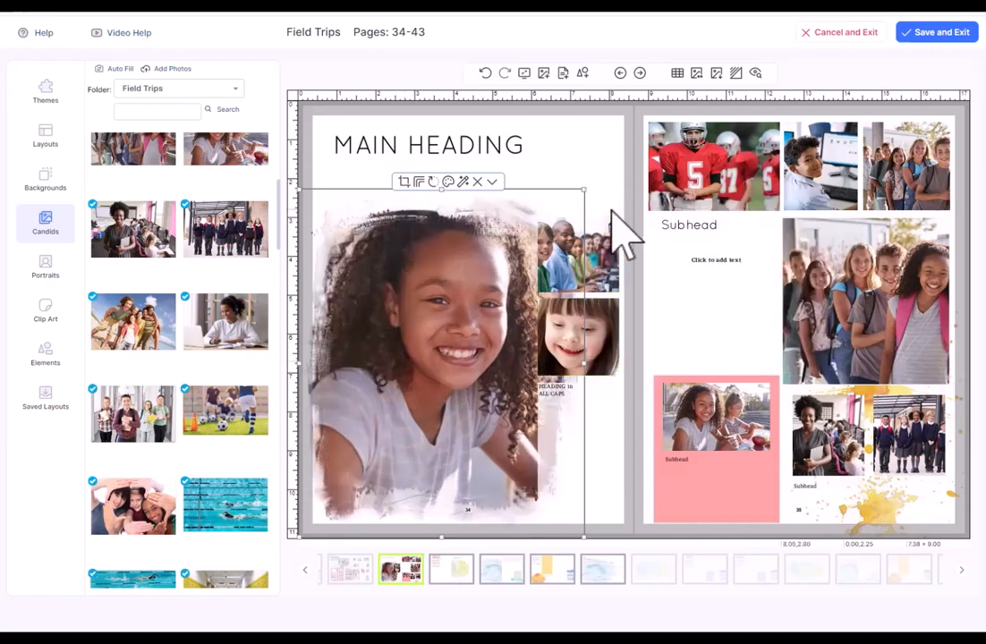
{"action": "left_click", "coordinate": [484, 74]}
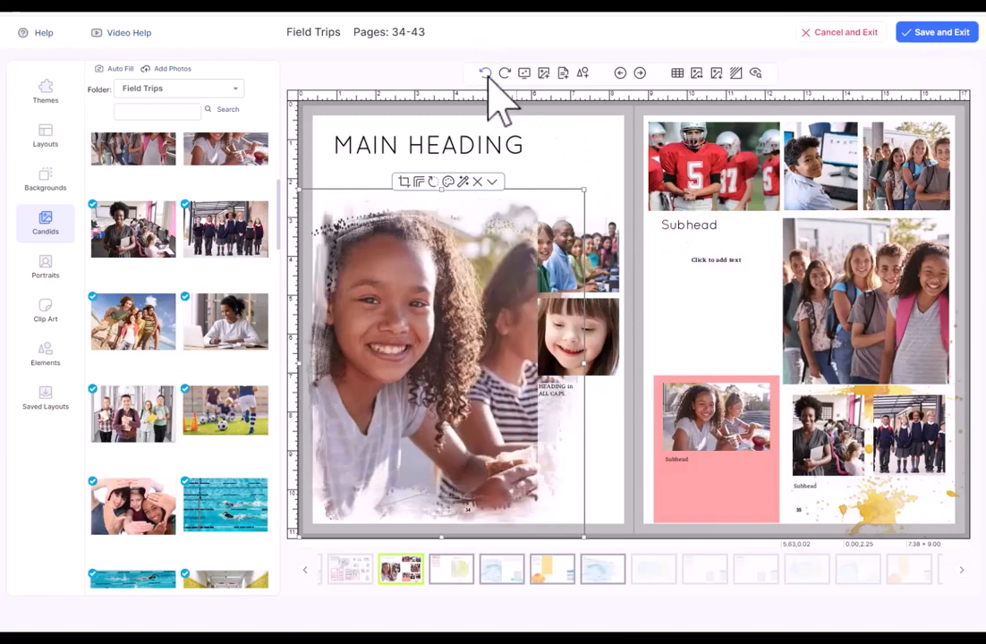
{"action": "left_click", "coordinate": [503, 75]}
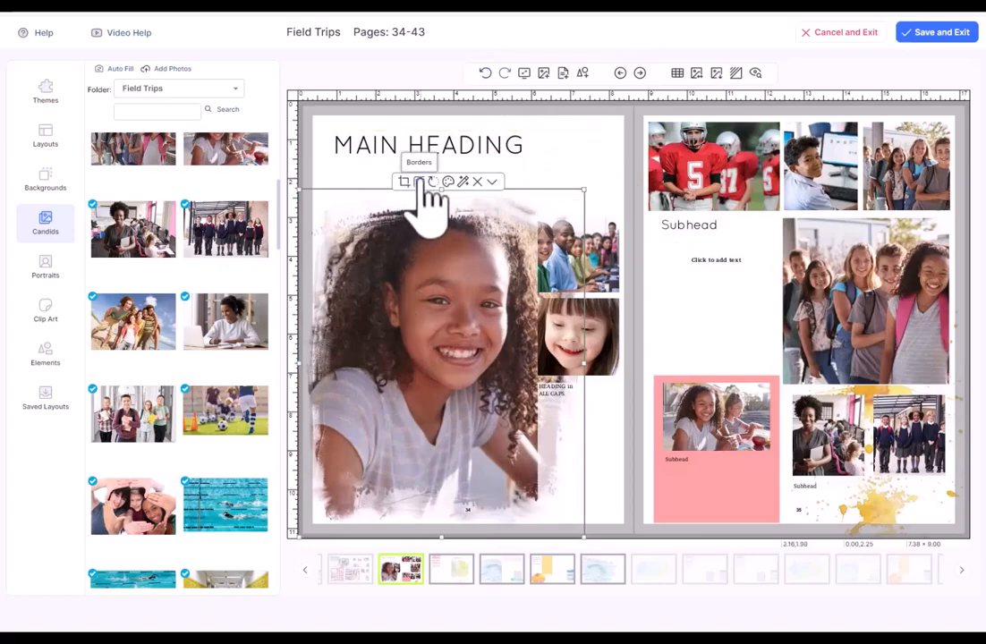
Try several Sketch edge effects on page 34's large photo of the smiling girl.
{"action": "left_click", "coordinate": [418, 181]}
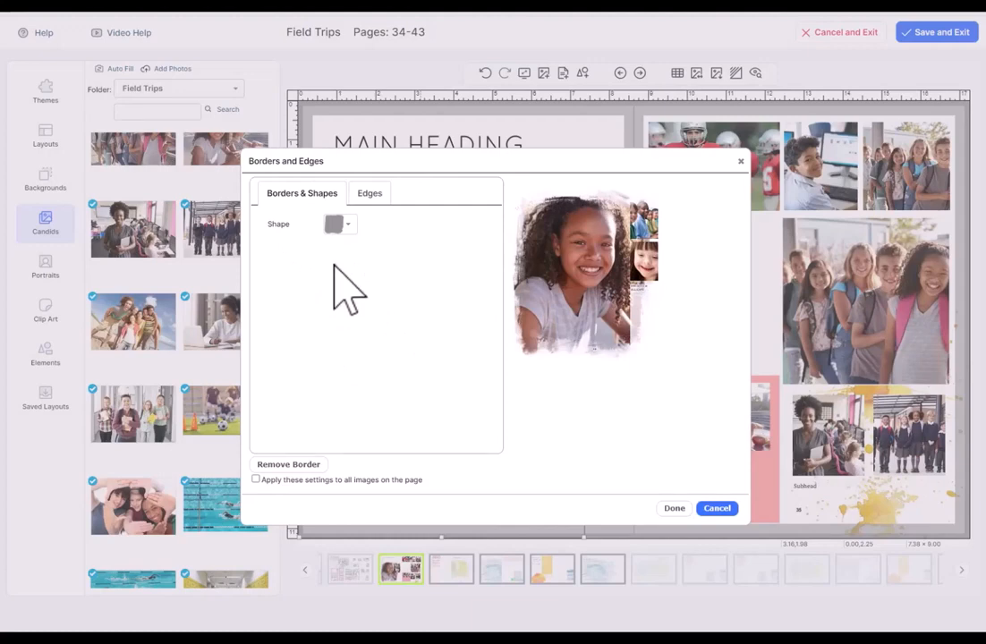
{"action": "left_click", "coordinate": [371, 193]}
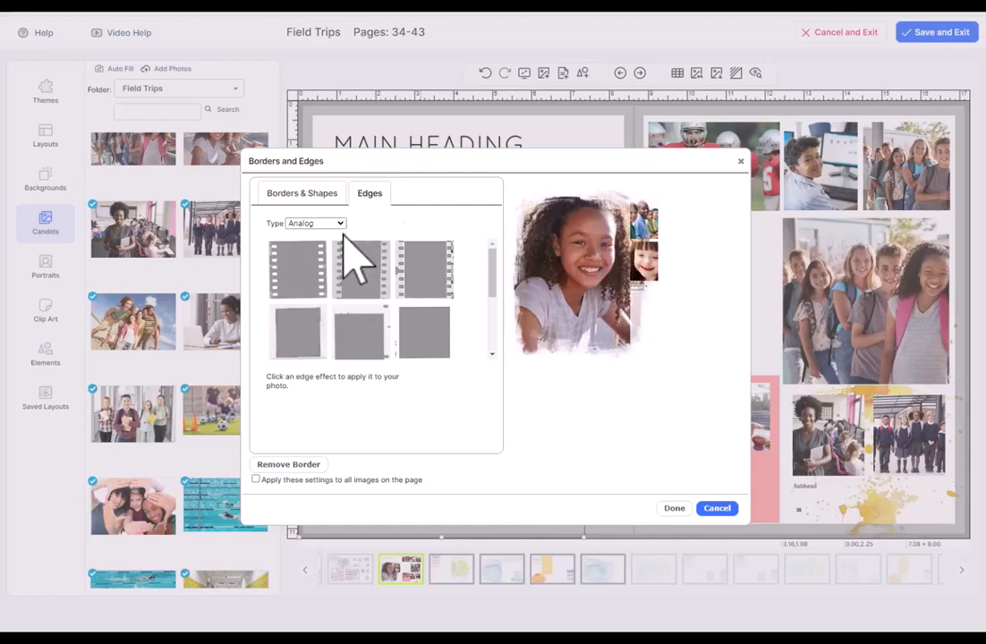
{"action": "left_click", "coordinate": [337, 224]}
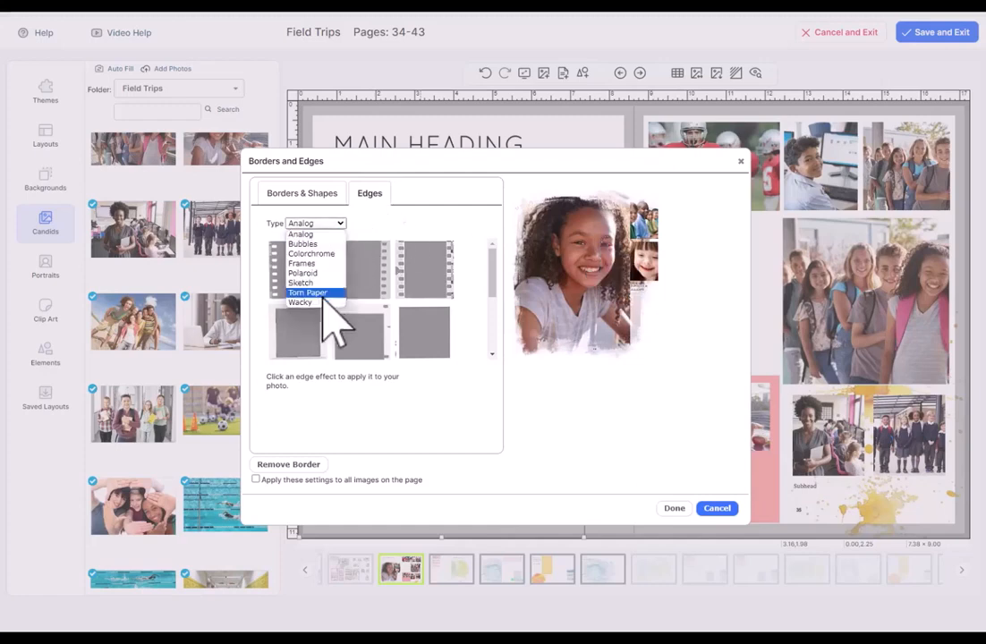
{"action": "left_click", "coordinate": [332, 283]}
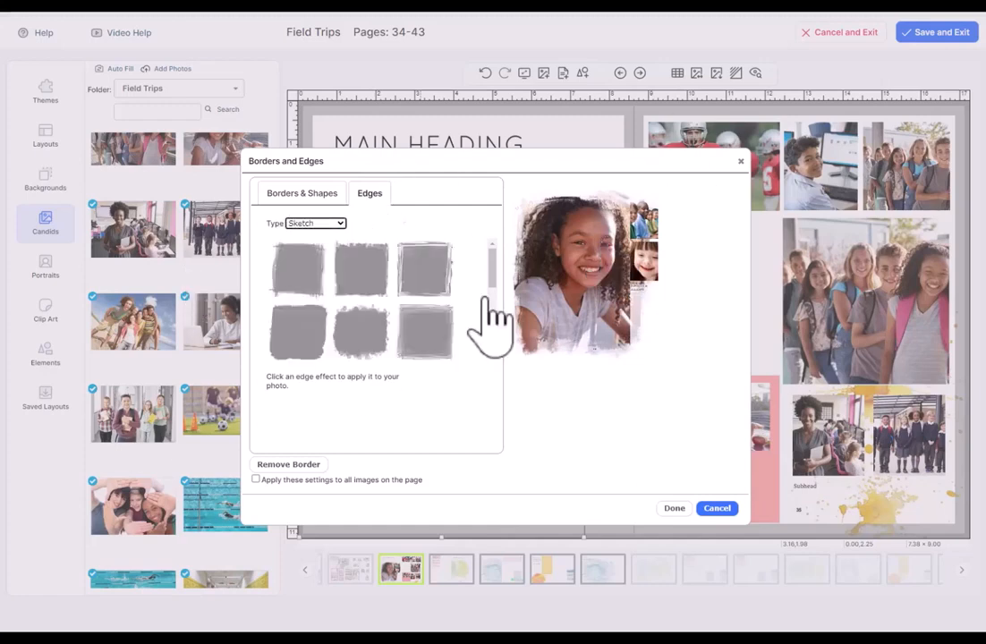
{"action": "left_click", "coordinate": [419, 279]}
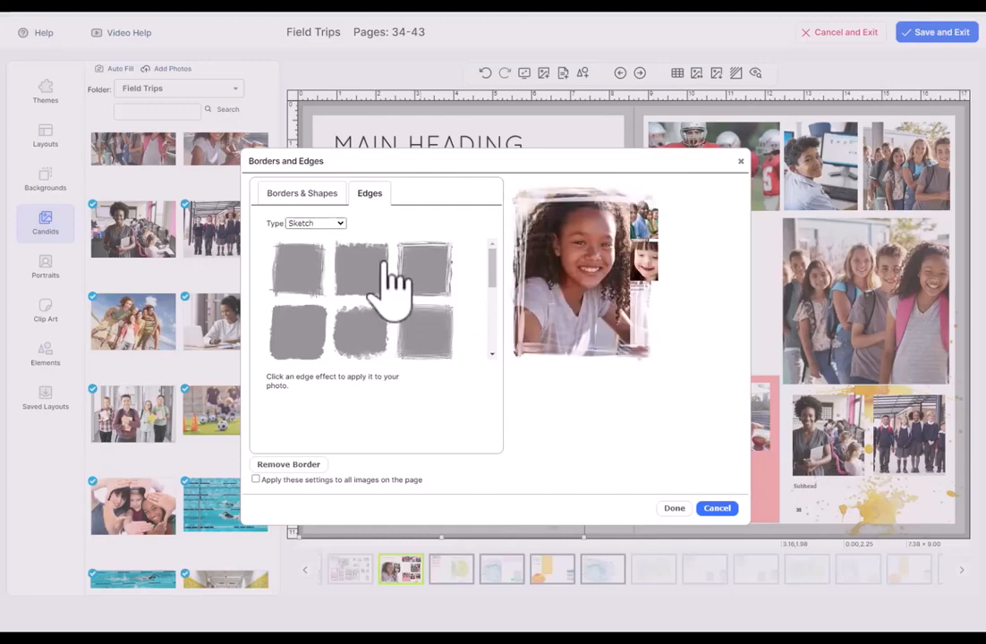
{"action": "left_click", "coordinate": [394, 282]}
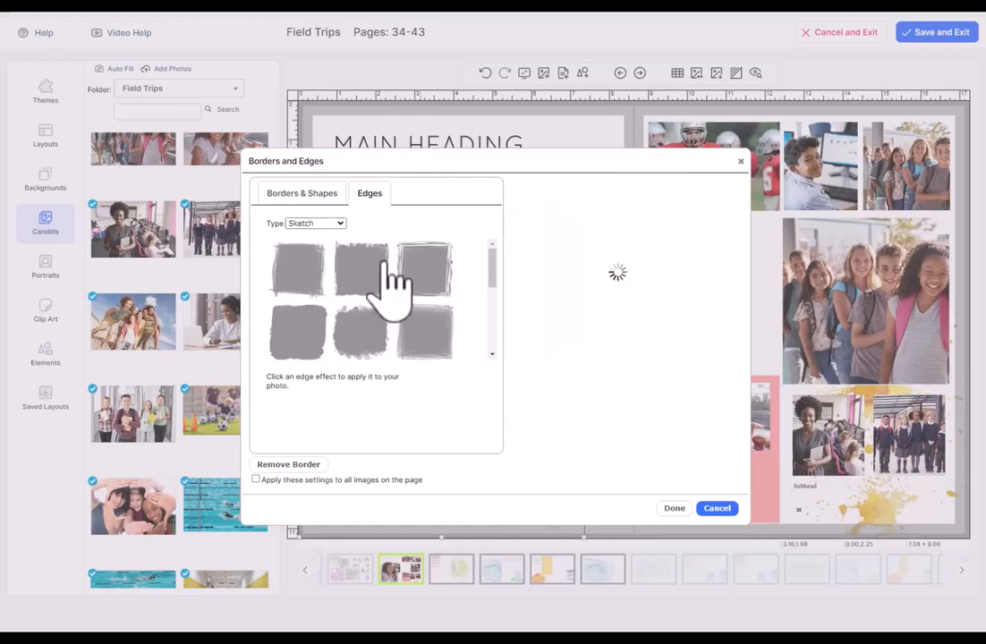
{"action": "left_click", "coordinate": [298, 271]}
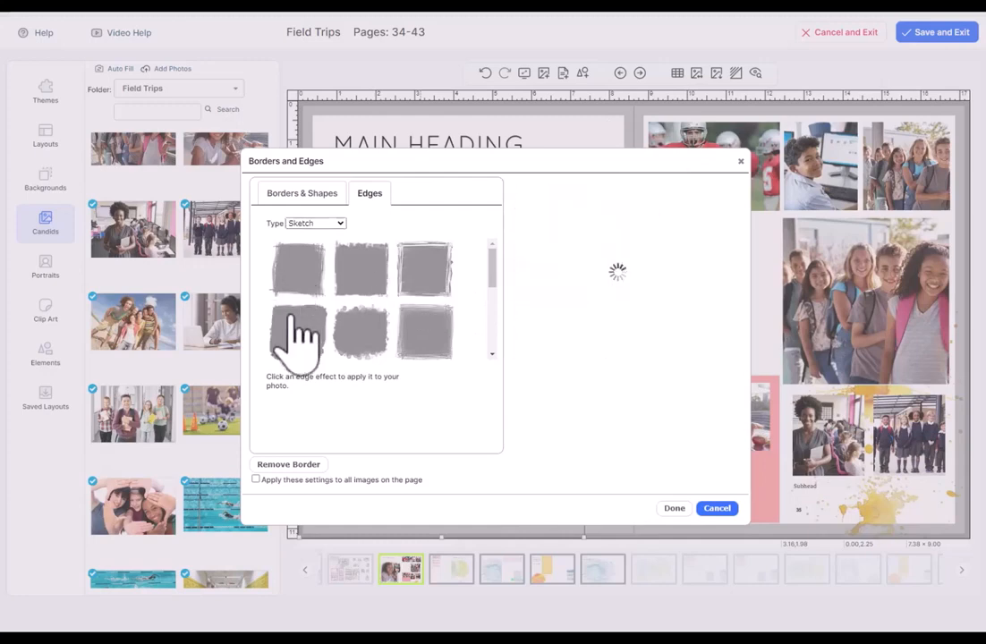
{"action": "left_click", "coordinate": [357, 318]}
Try a speech-bubble edge of the Bubbles type and the tan Polaroid edge on the large photo.
{"action": "left_click", "coordinate": [333, 223]}
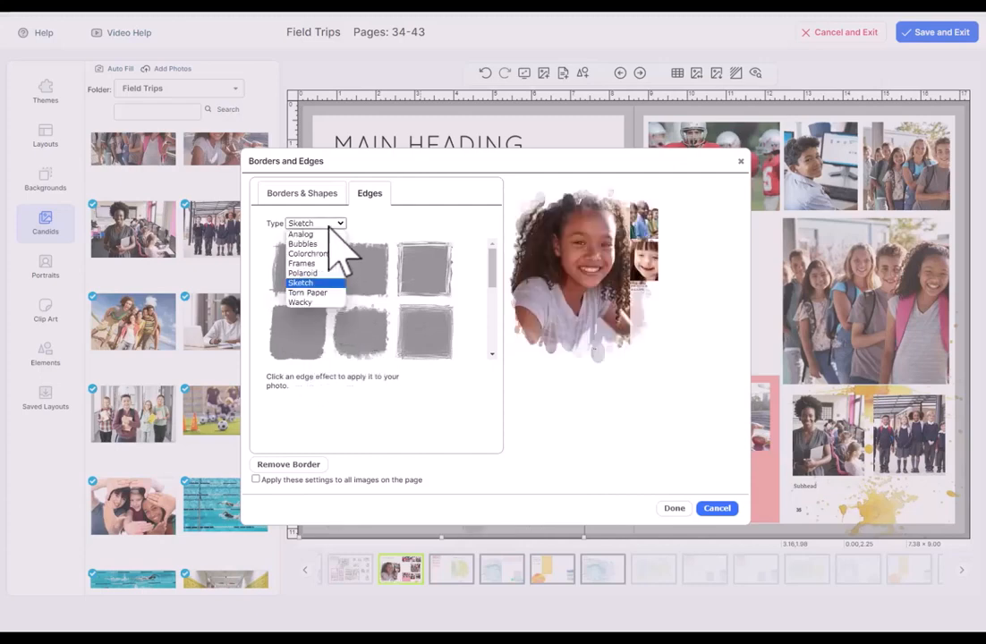
{"action": "left_click", "coordinate": [313, 236]}
{"action": "left_click", "coordinate": [342, 261]}
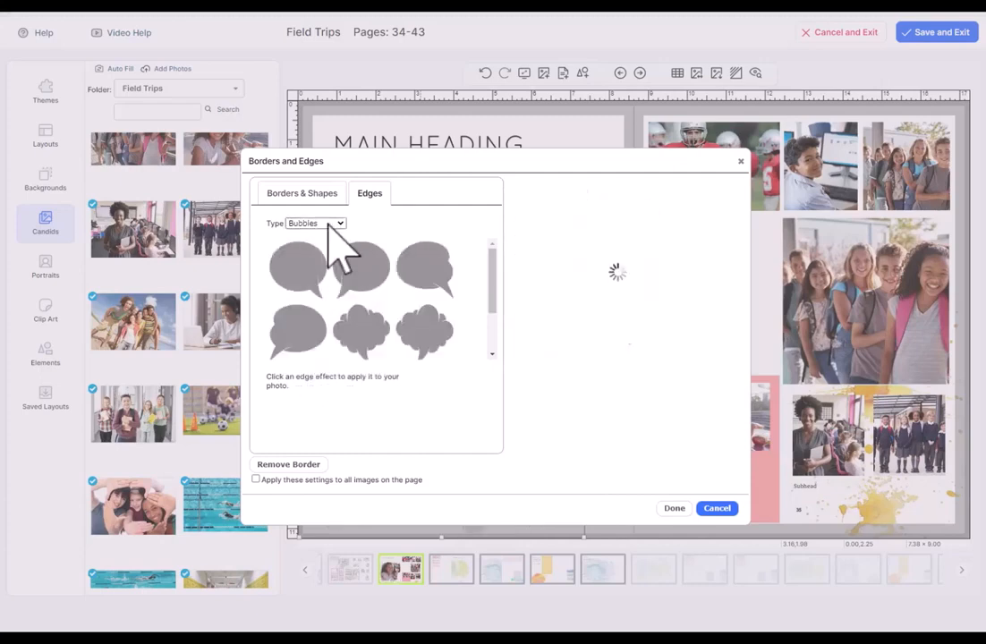
{"action": "left_click", "coordinate": [331, 225]}
{"action": "left_click", "coordinate": [327, 273]}
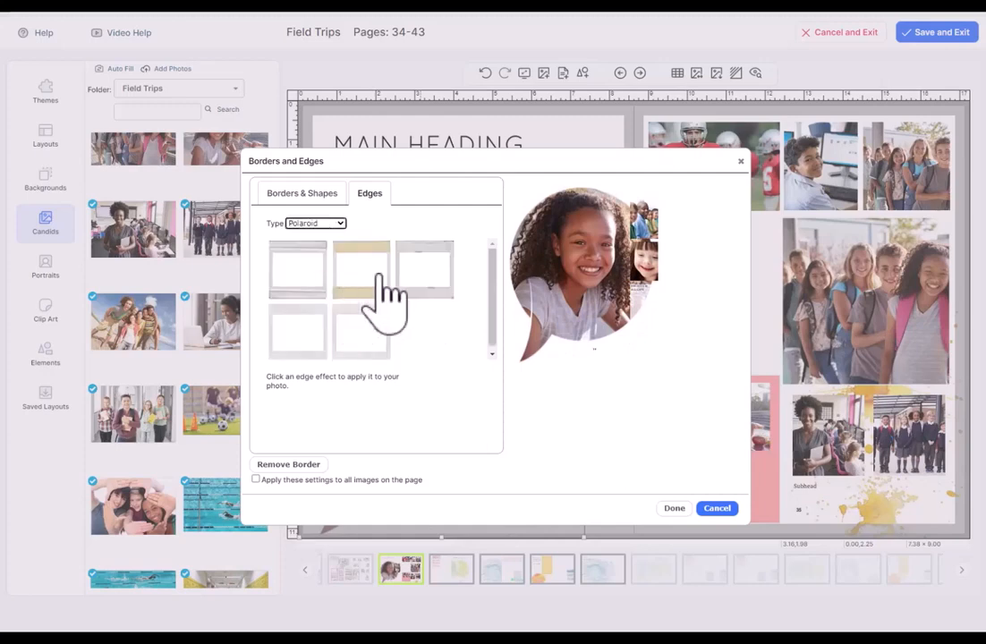
{"action": "left_click", "coordinate": [372, 282]}
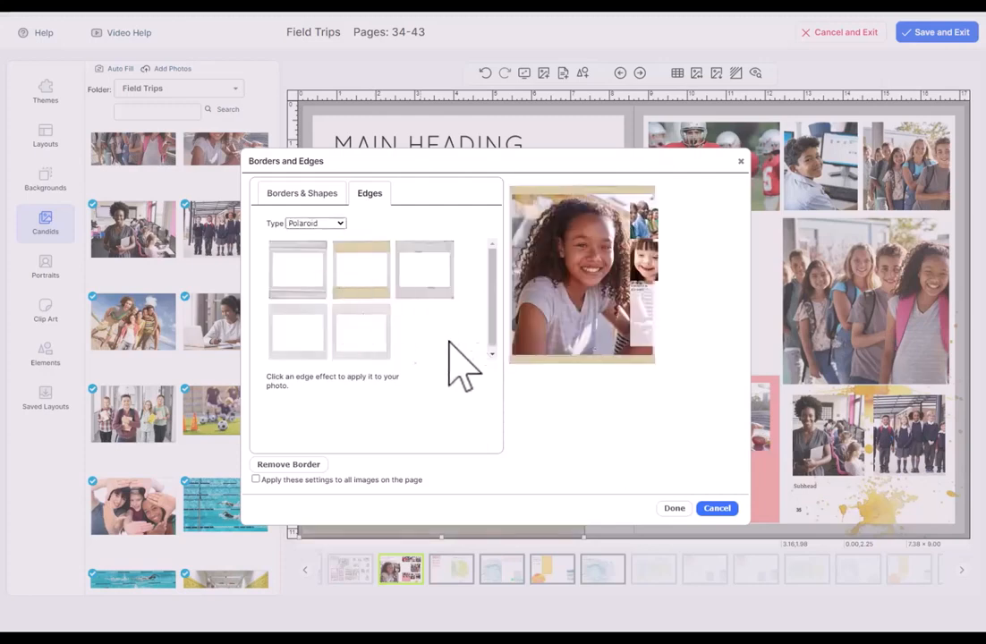
Try a Torn Paper edge and the dark and orange Wacky frames on the large photo.
{"action": "left_click", "coordinate": [323, 224]}
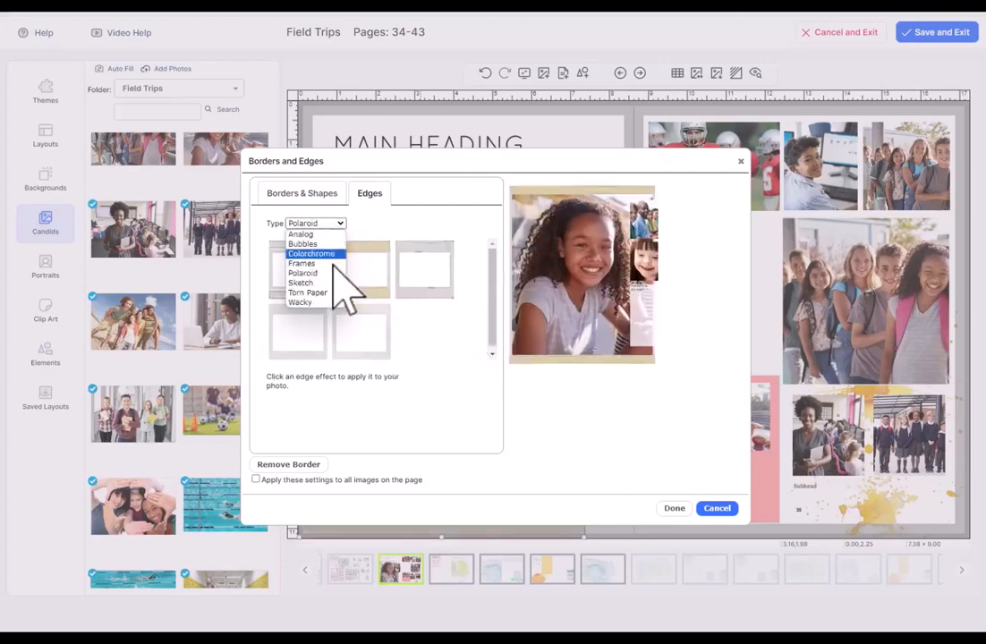
{"action": "left_click", "coordinate": [322, 293]}
{"action": "left_click", "coordinate": [365, 292]}
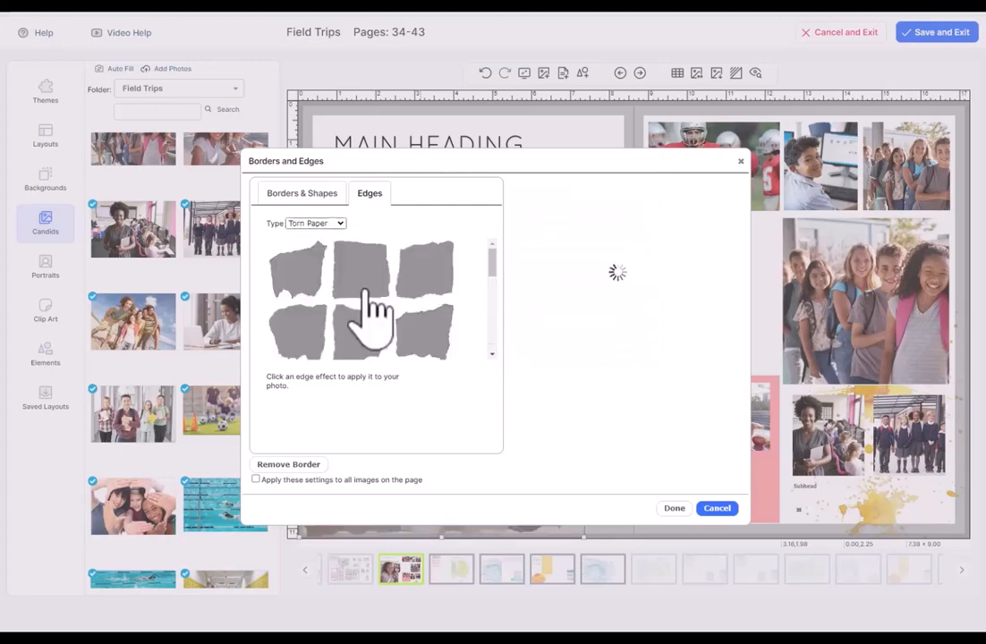
{"action": "left_click", "coordinate": [337, 222]}
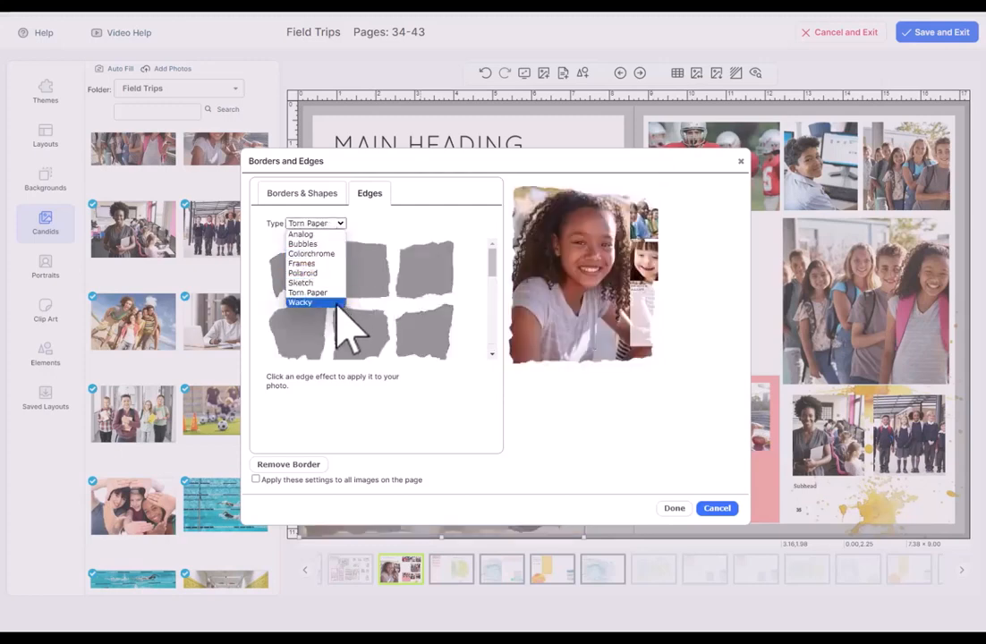
{"action": "left_click", "coordinate": [336, 303]}
{"action": "left_click", "coordinate": [361, 269]}
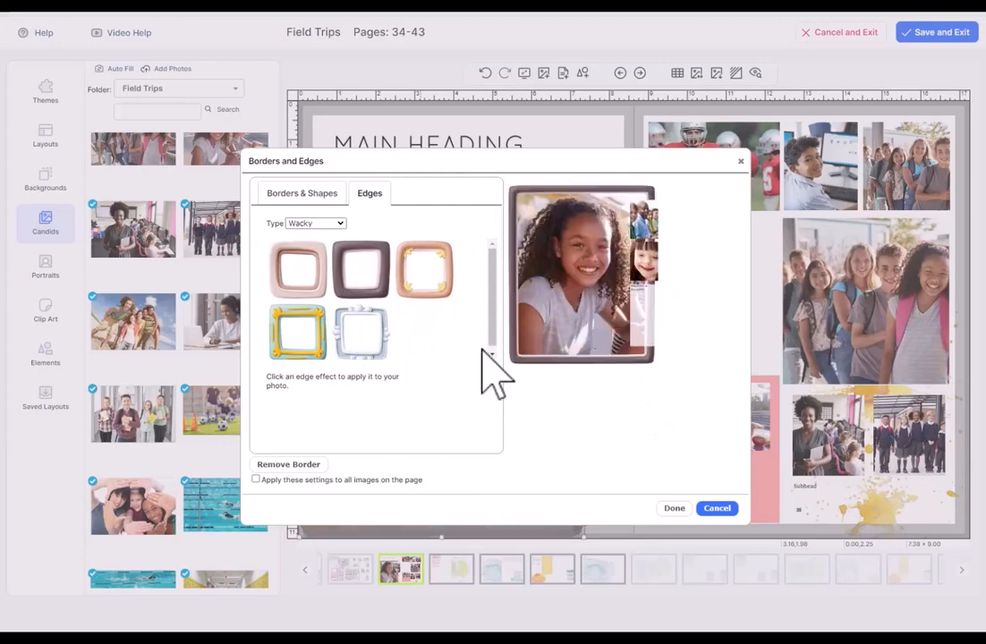
{"action": "left_click", "coordinate": [436, 288]}
Apply the third Analog film-strip edge to all images on the page, and undo it.
{"action": "left_click", "coordinate": [338, 224]}
{"action": "left_click", "coordinate": [345, 233]}
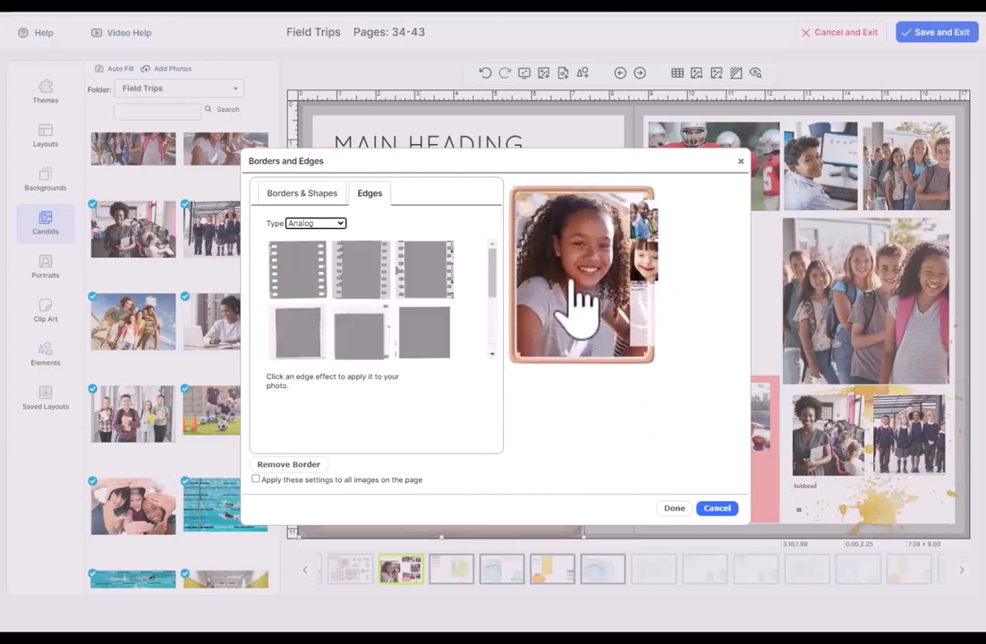
{"action": "left_click", "coordinate": [447, 269]}
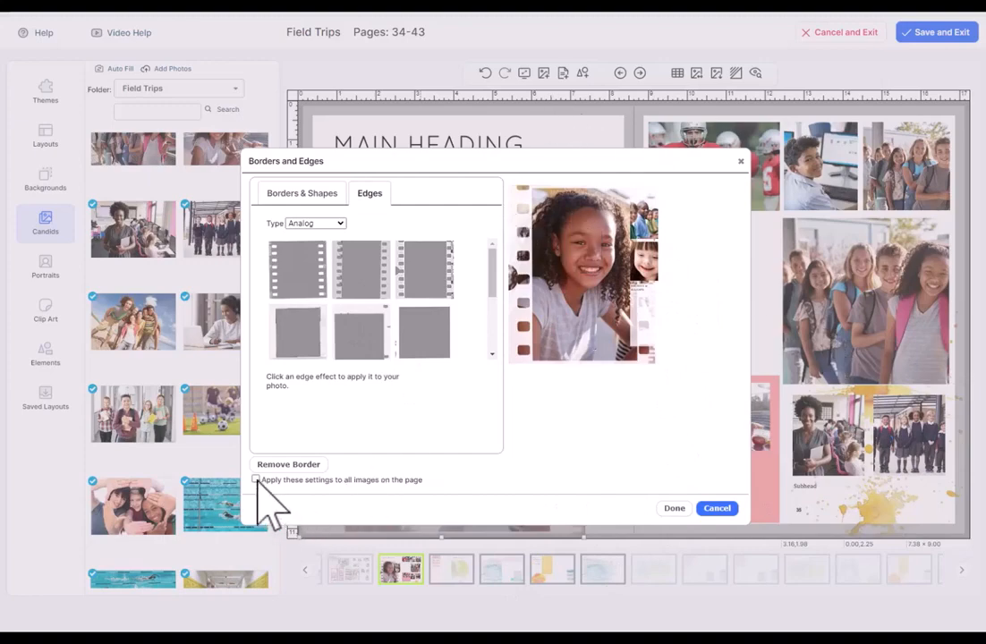
{"action": "left_click", "coordinate": [674, 508]}
{"action": "left_click", "coordinate": [564, 138]}
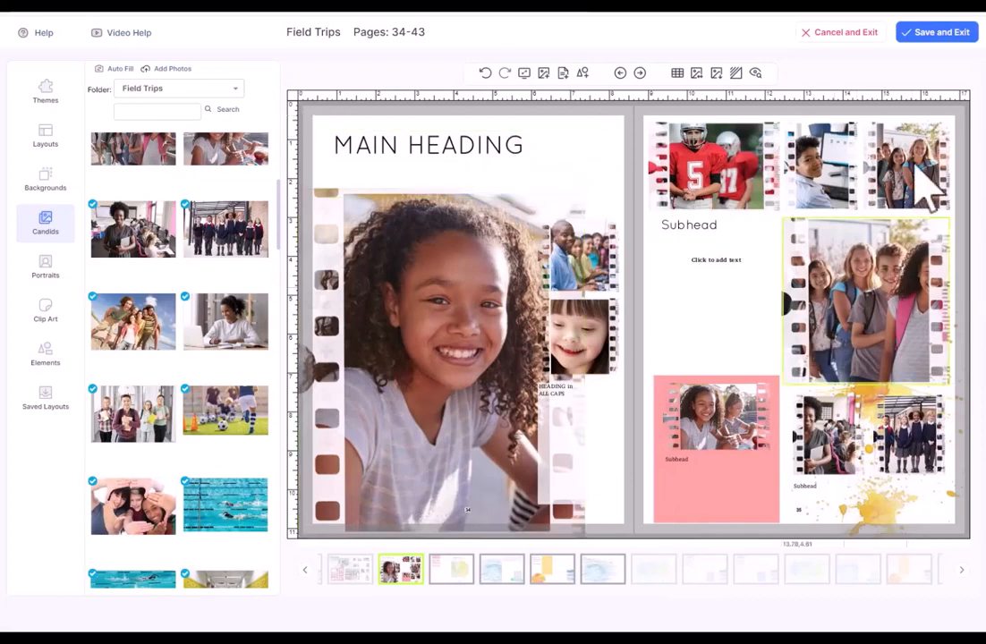
{"action": "left_click", "coordinate": [485, 73]}
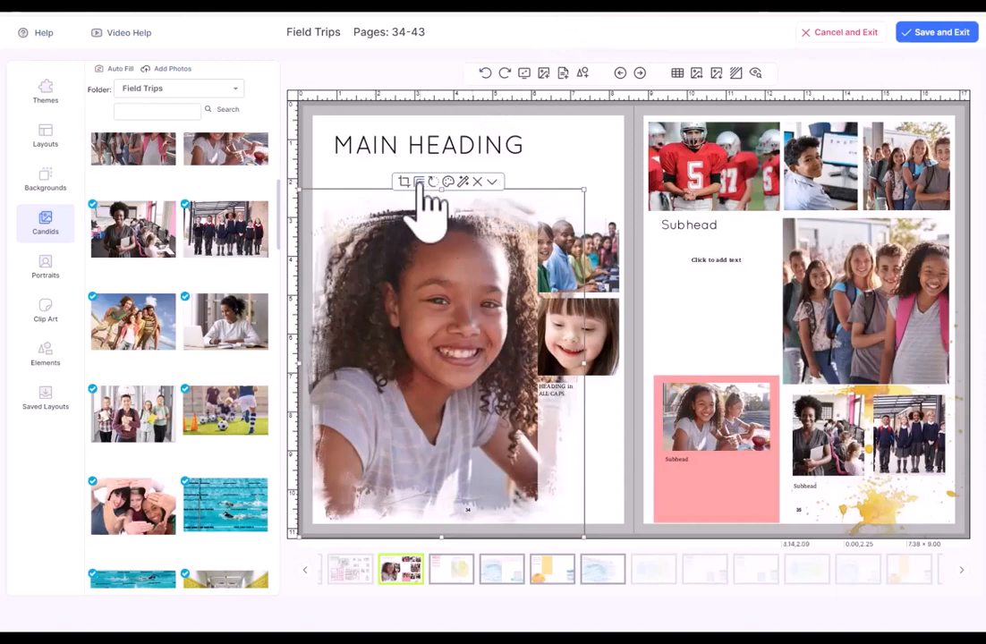
Change the shape of page 34's large photo to the plain square-cornered shape.
{"action": "left_click", "coordinate": [419, 182]}
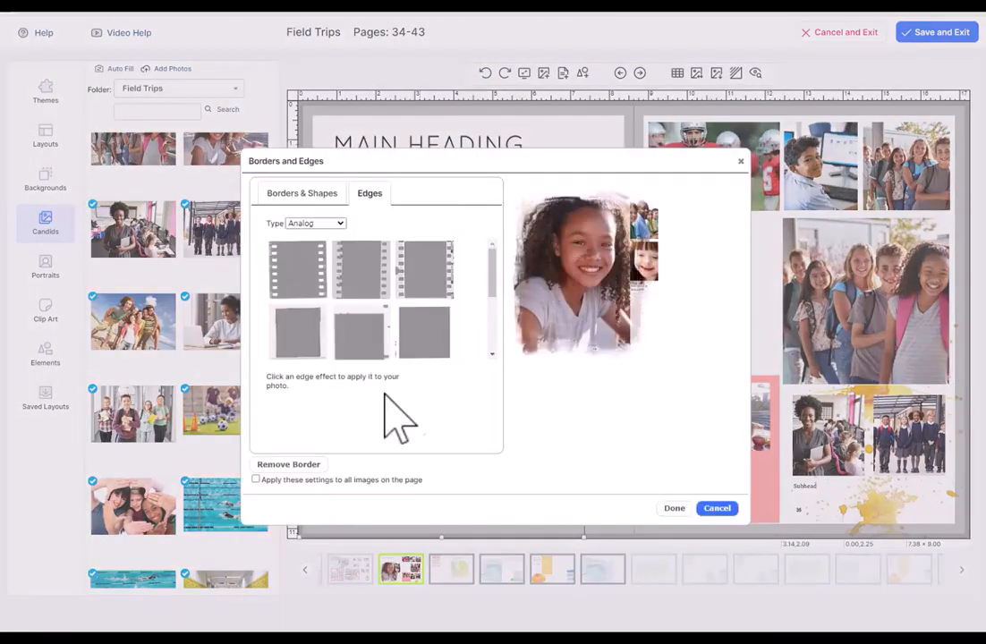
{"action": "left_click", "coordinate": [315, 191]}
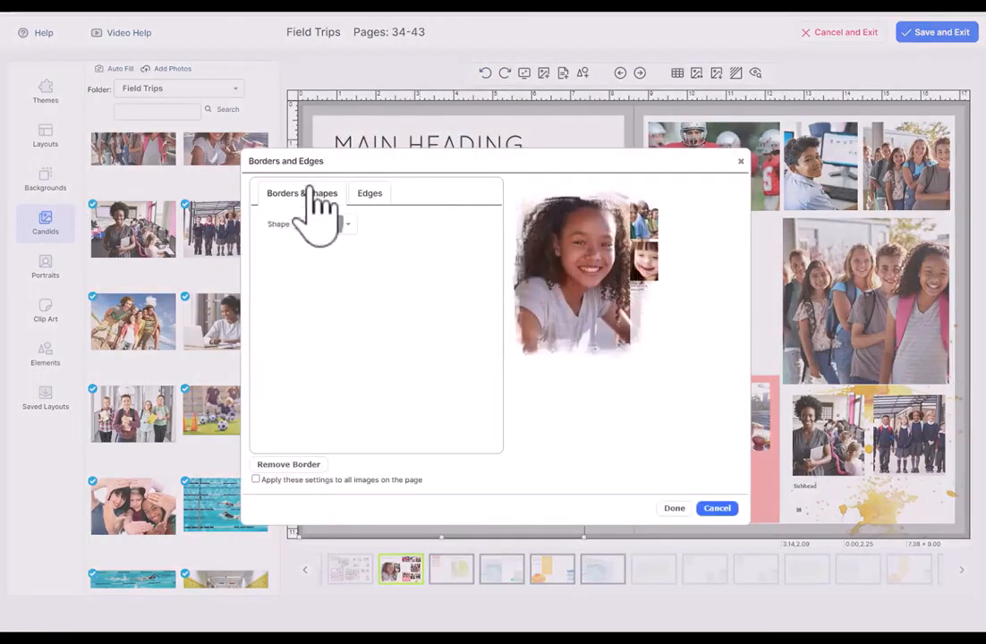
{"action": "left_click", "coordinate": [349, 224]}
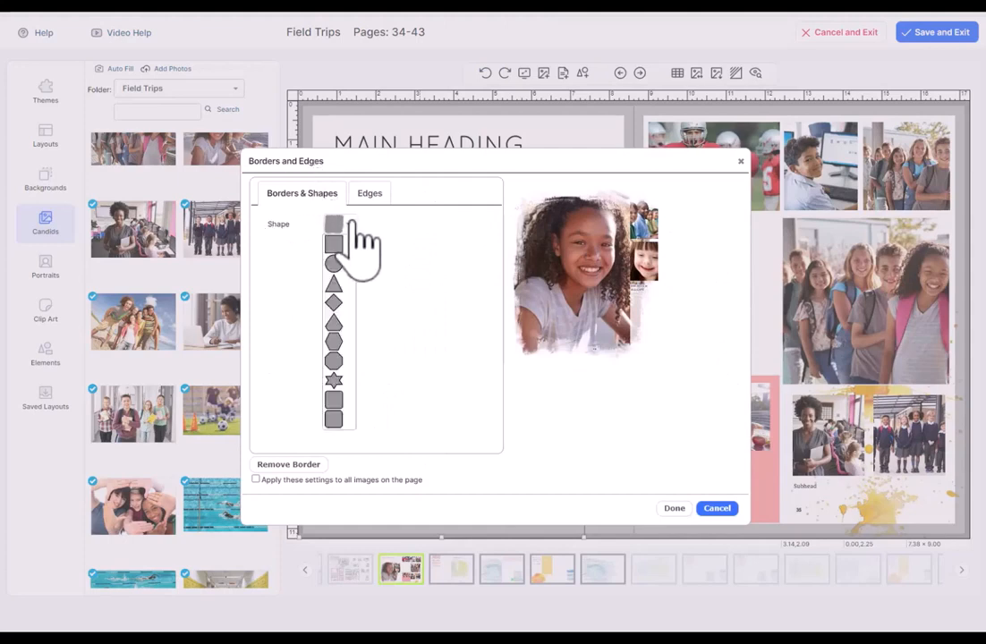
{"action": "left_click", "coordinate": [337, 243]}
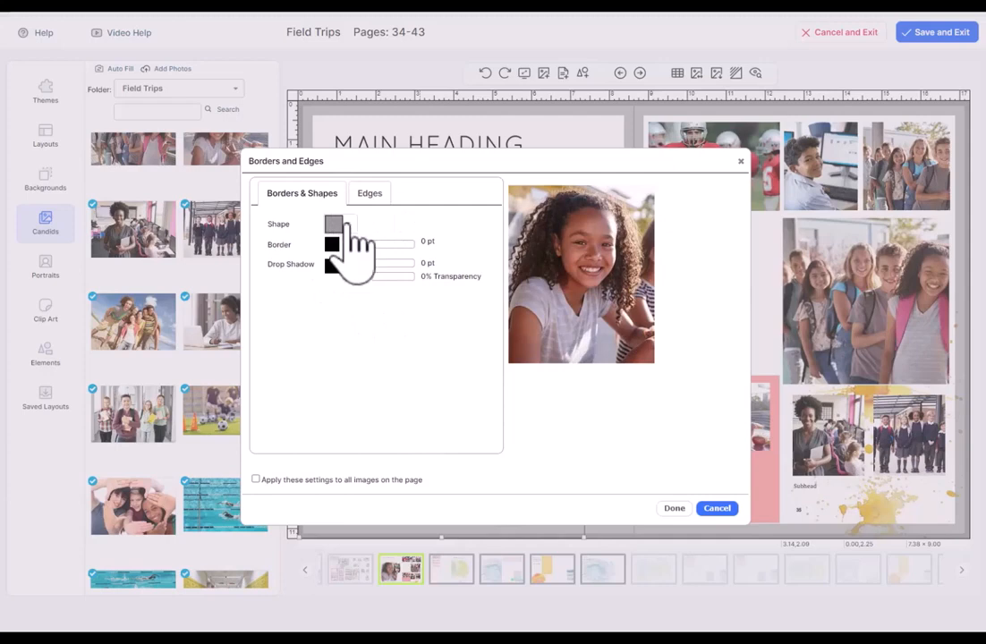
Try the circle and triangle shapes on the large photo and return it to the square-cornered shape.
{"action": "left_click", "coordinate": [349, 224]}
{"action": "left_click", "coordinate": [334, 259]}
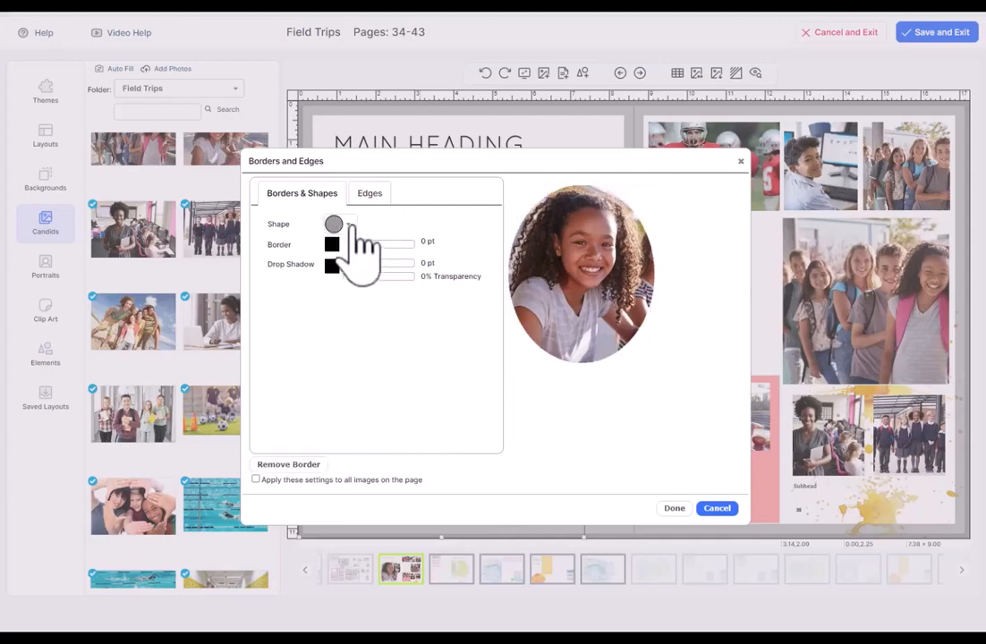
{"action": "left_click", "coordinate": [349, 223]}
{"action": "left_click", "coordinate": [336, 281]}
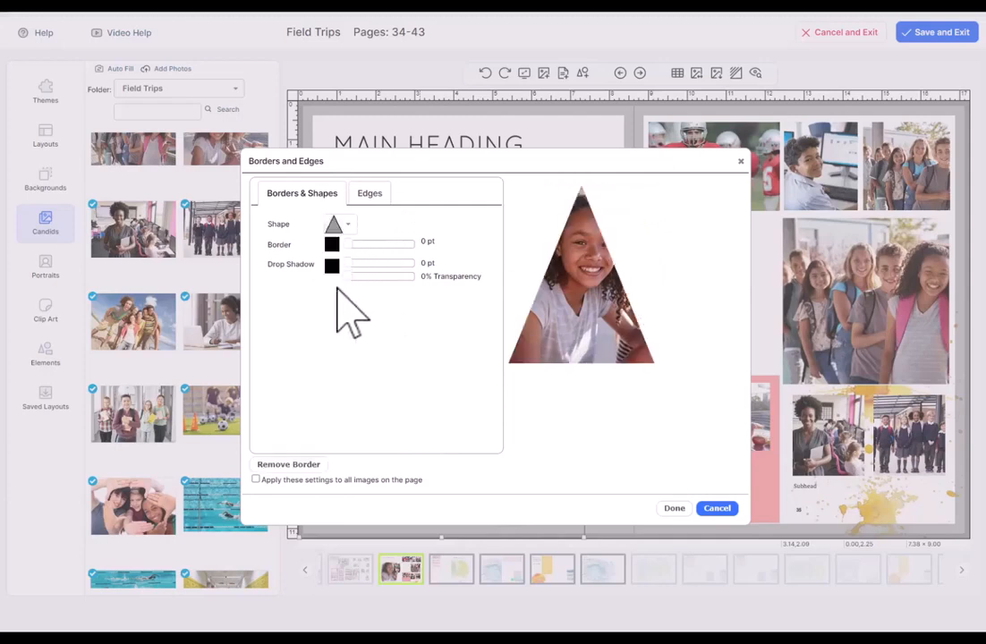
{"action": "left_click", "coordinate": [349, 224]}
{"action": "left_click", "coordinate": [336, 243]}
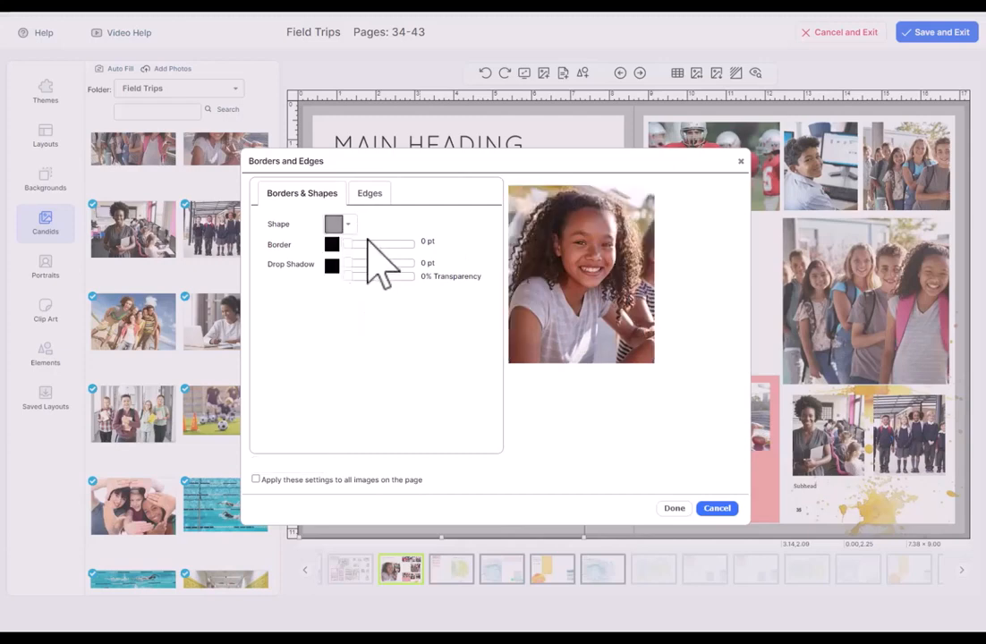
Give the large photo a 10 pt border in light pink #ffc6f1, after trying green #2e8b57 and a pink sampled from the backpack photo.
{"action": "left_click_drag", "start_coordinate": [349, 243], "coordinate": [389, 249]}
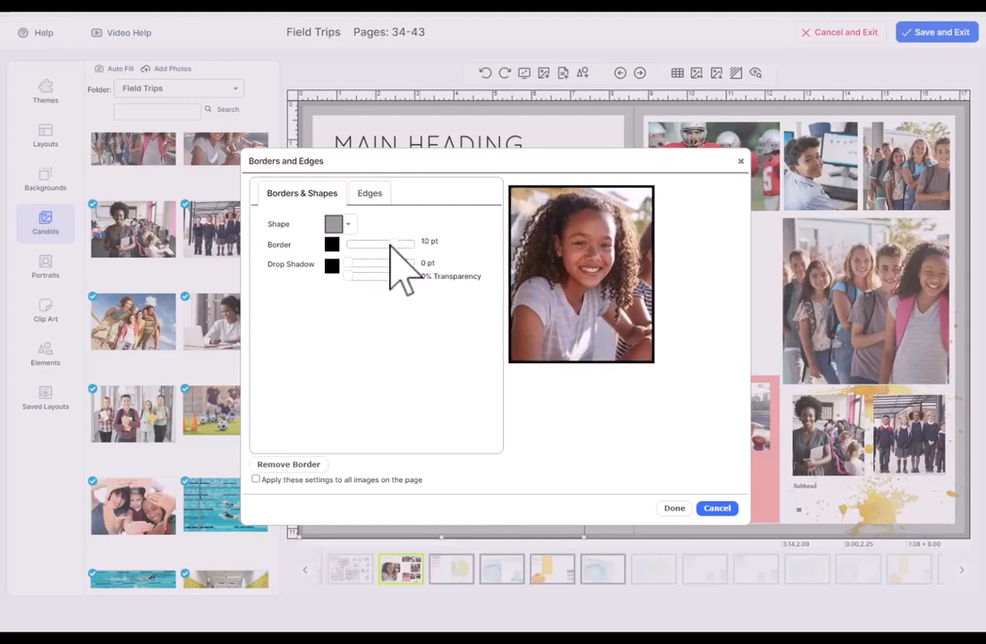
{"action": "left_click", "coordinate": [332, 247]}
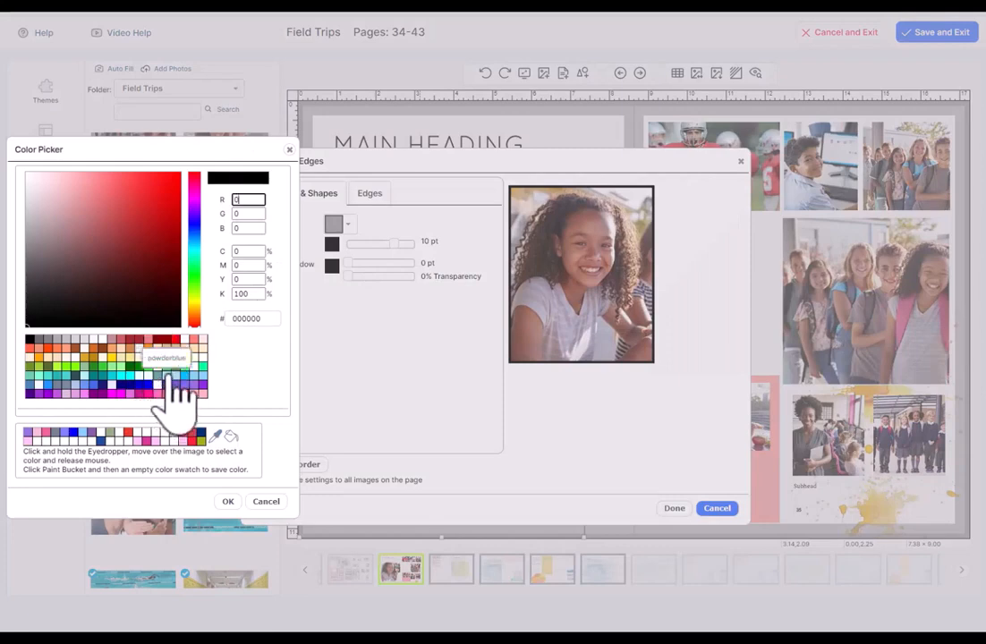
{"action": "left_click", "coordinate": [175, 367]}
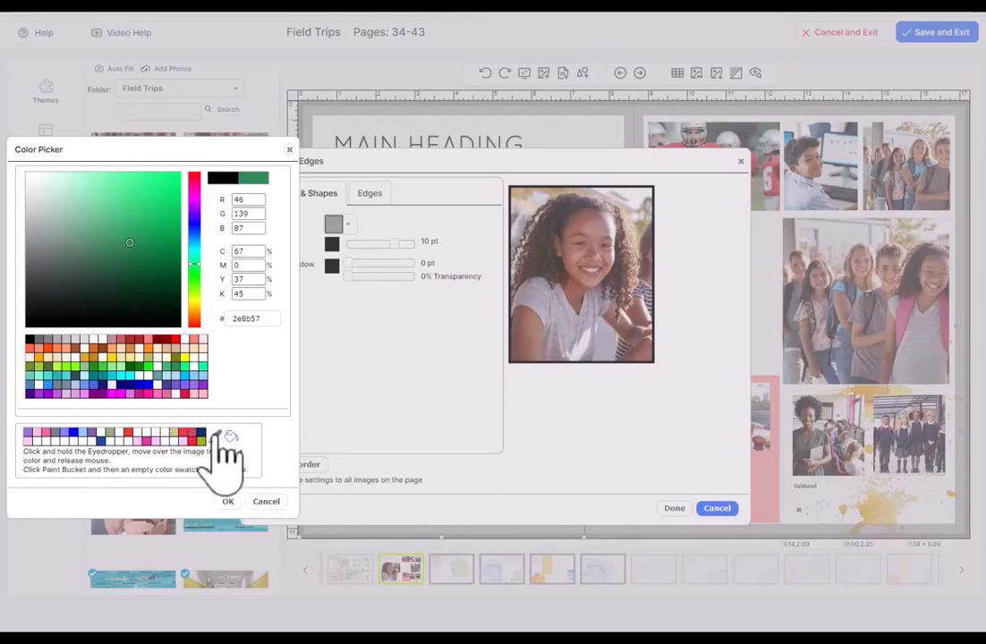
{"action": "left_click_drag", "start_coordinate": [216, 436], "coordinate": [903, 319]}
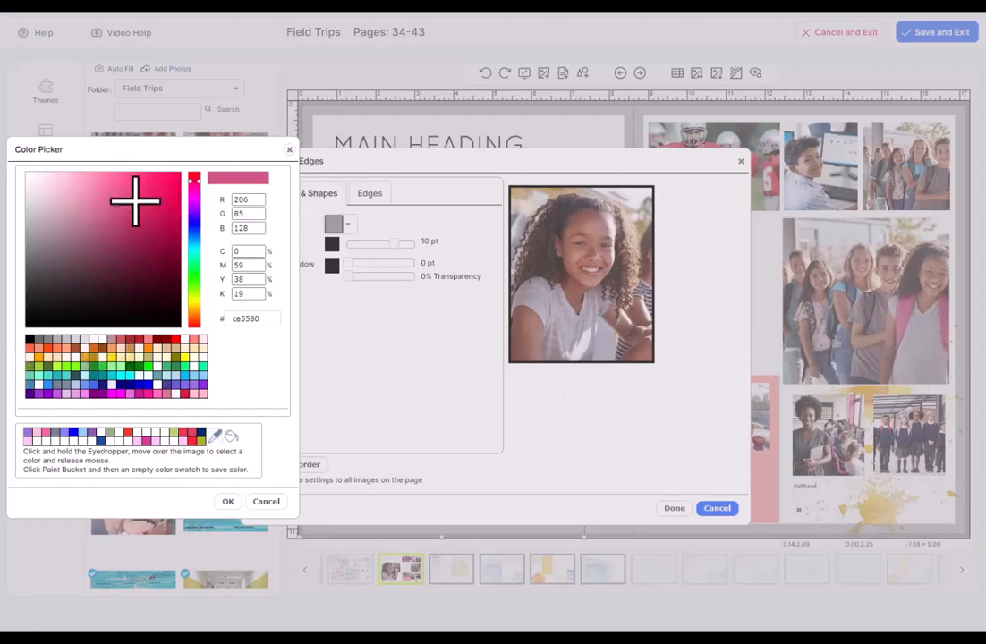
{"action": "left_click", "coordinate": [230, 436]}
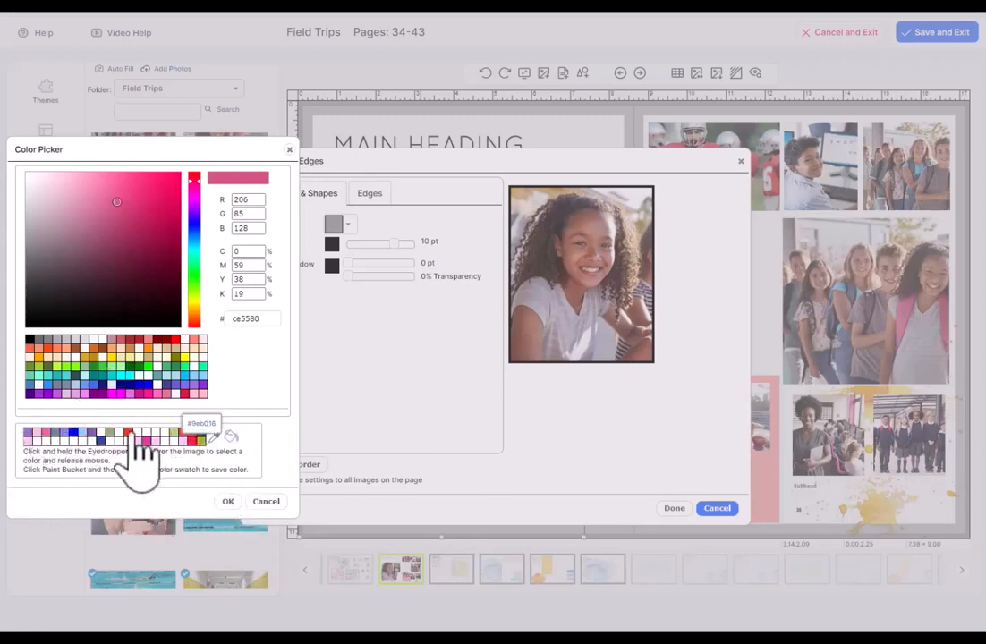
{"action": "left_click", "coordinate": [32, 443]}
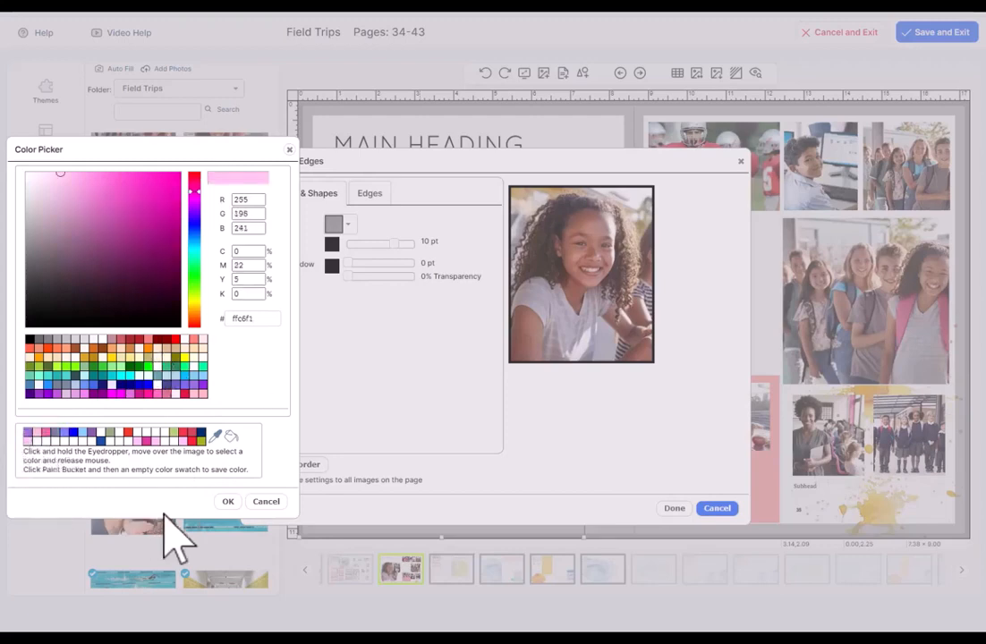
{"action": "left_click", "coordinate": [228, 502]}
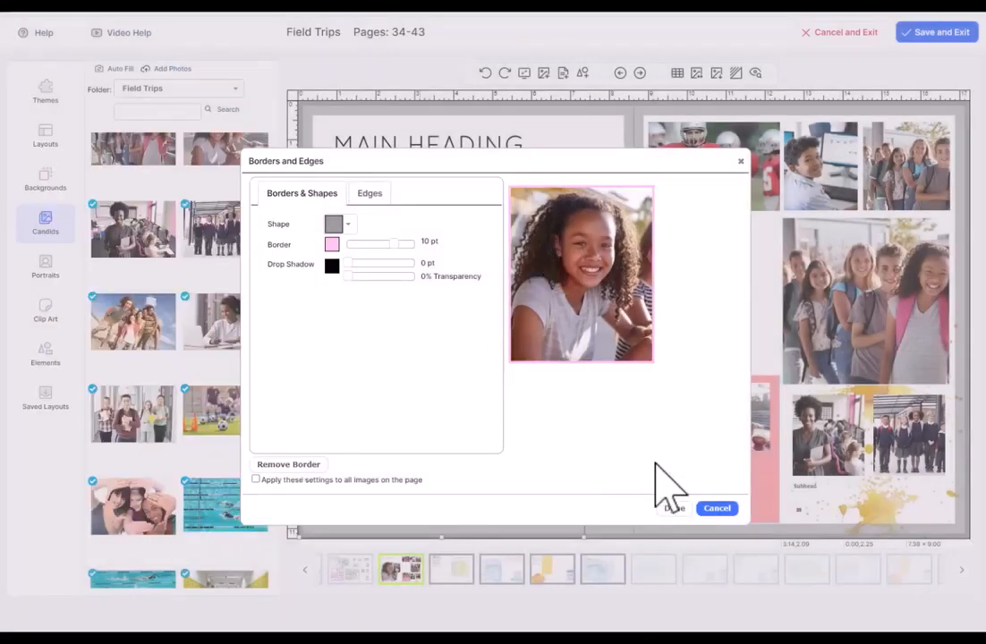
Apply the border settings to all images on the page and deselect the photo.
{"action": "left_click", "coordinate": [256, 480]}
{"action": "left_click", "coordinate": [672, 508]}
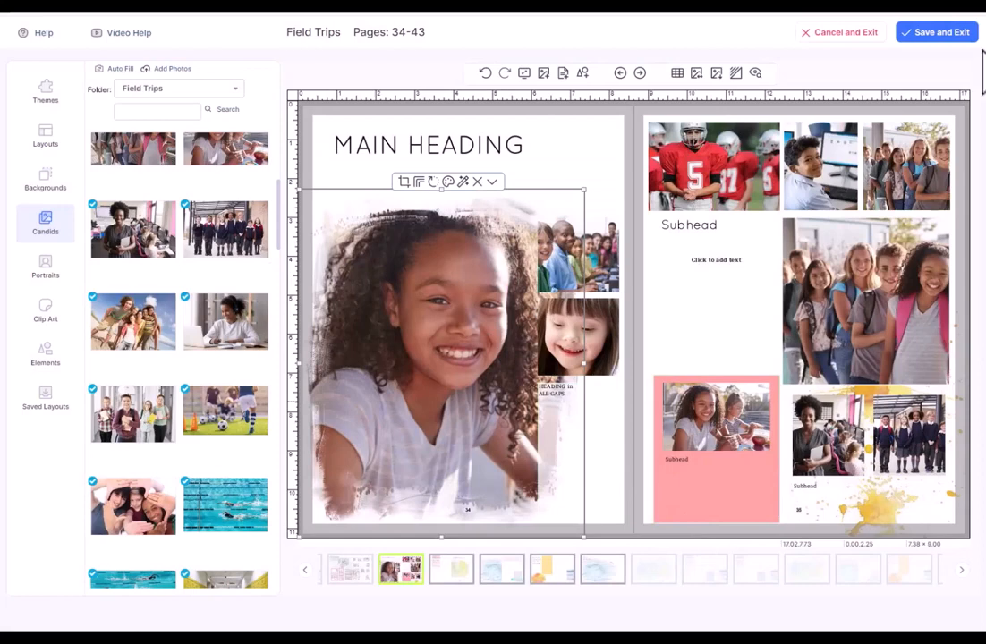
{"action": "left_click", "coordinate": [577, 133]}
{"action": "left_click", "coordinate": [595, 125]}
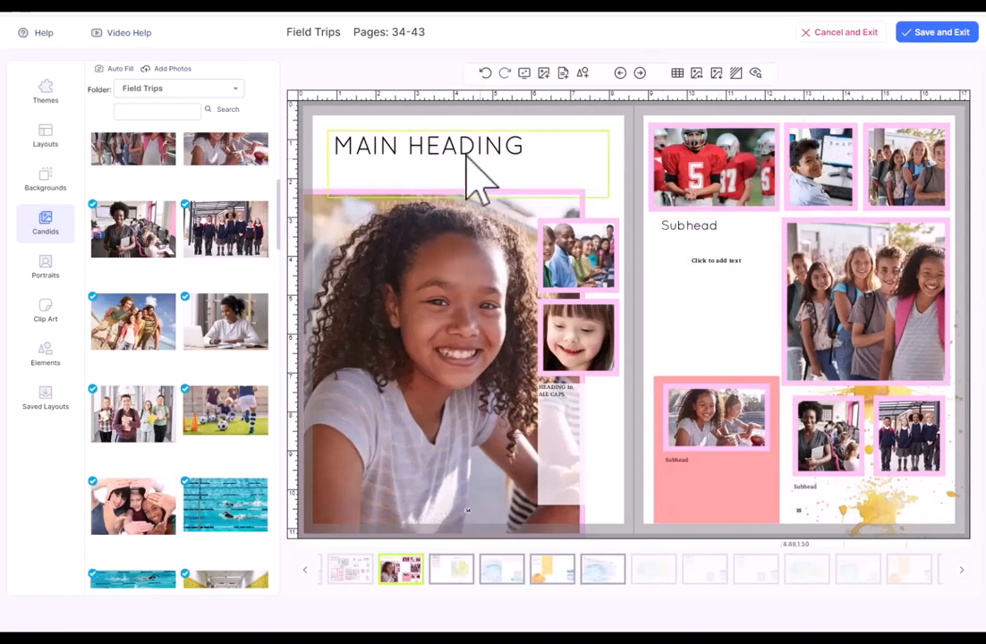
Undo the pink borders on all photos and the large photo's change to a square-cornered shape.
{"action": "left_click", "coordinate": [486, 73]}
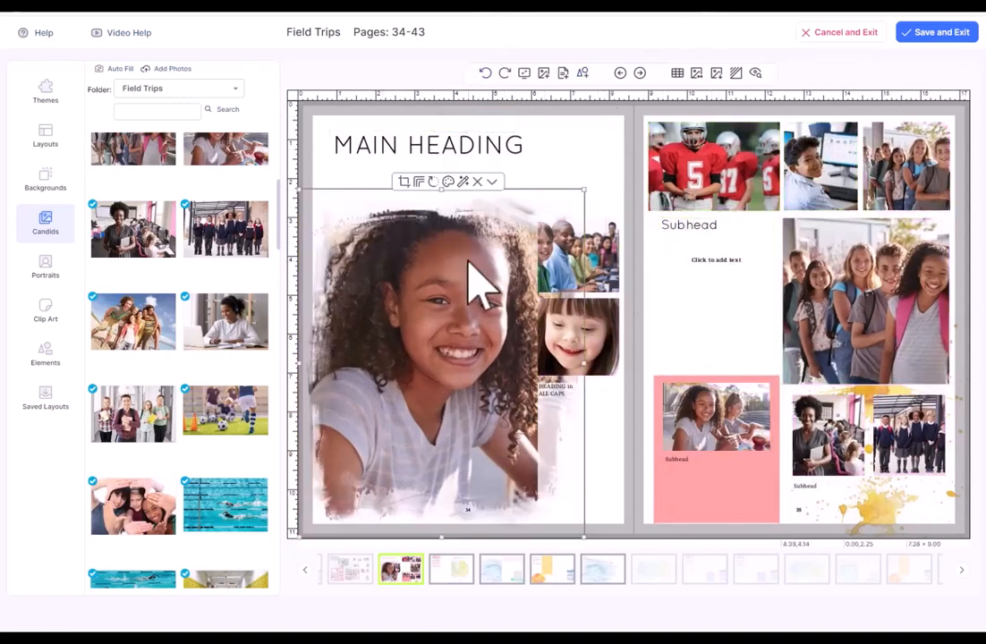
Try flipping page 34's large photo horizontally and vertically, and undo both flips.
{"action": "left_click", "coordinate": [433, 182]}
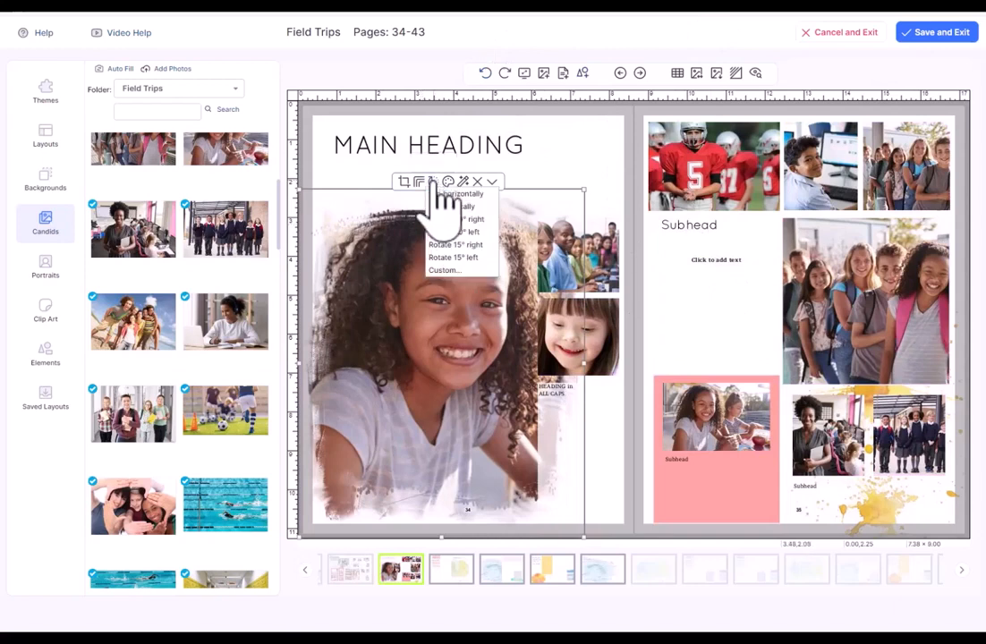
{"action": "left_click", "coordinate": [444, 195]}
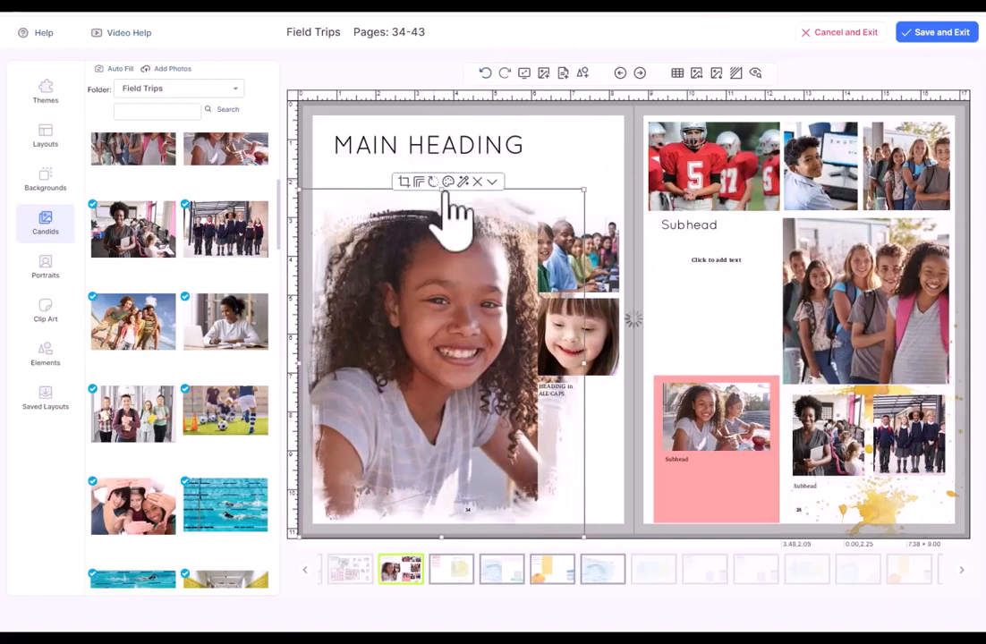
{"action": "left_click", "coordinate": [433, 182]}
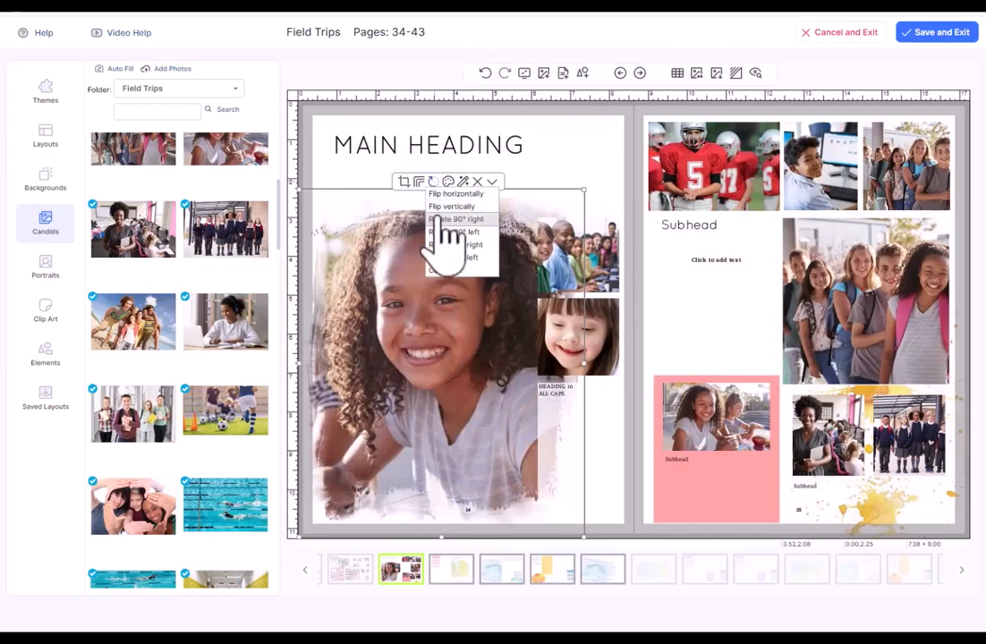
{"action": "left_click", "coordinate": [454, 206]}
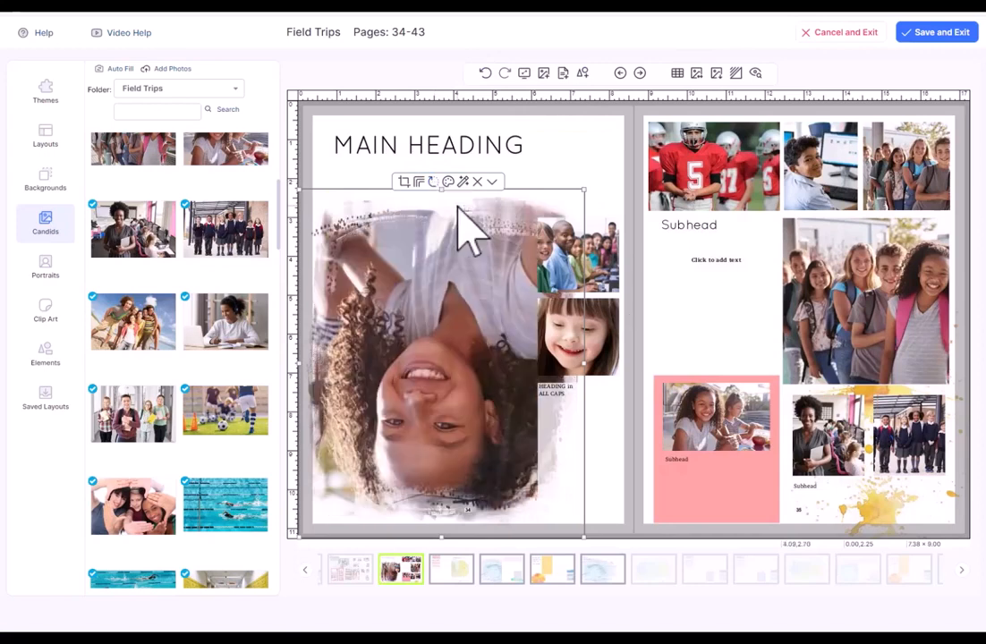
{"action": "left_click", "coordinate": [485, 73]}
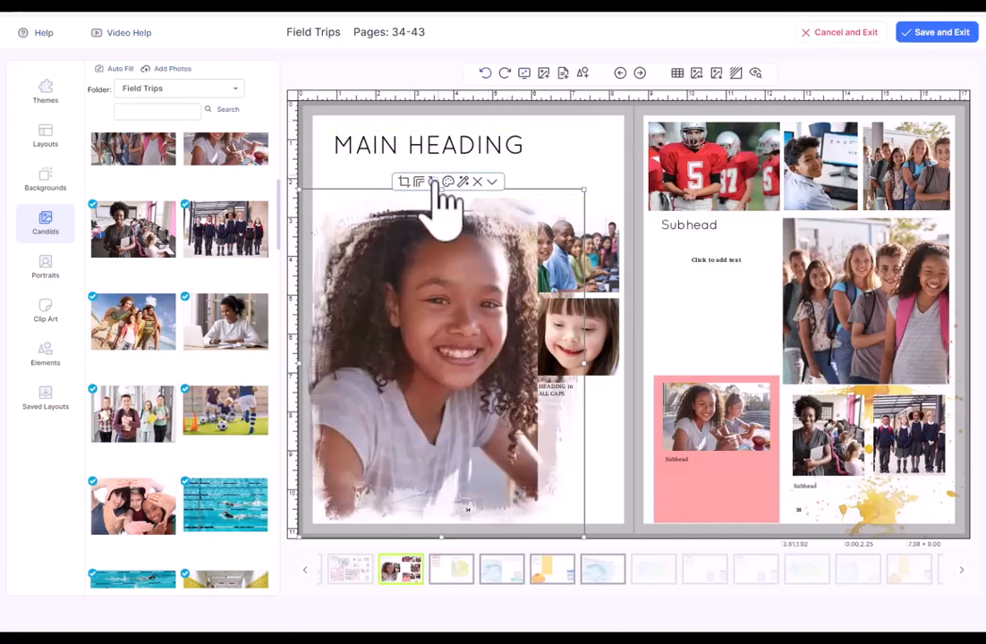
Try rotating the large photo 15° to the right and undo the rotation.
{"action": "left_click", "coordinate": [434, 182]}
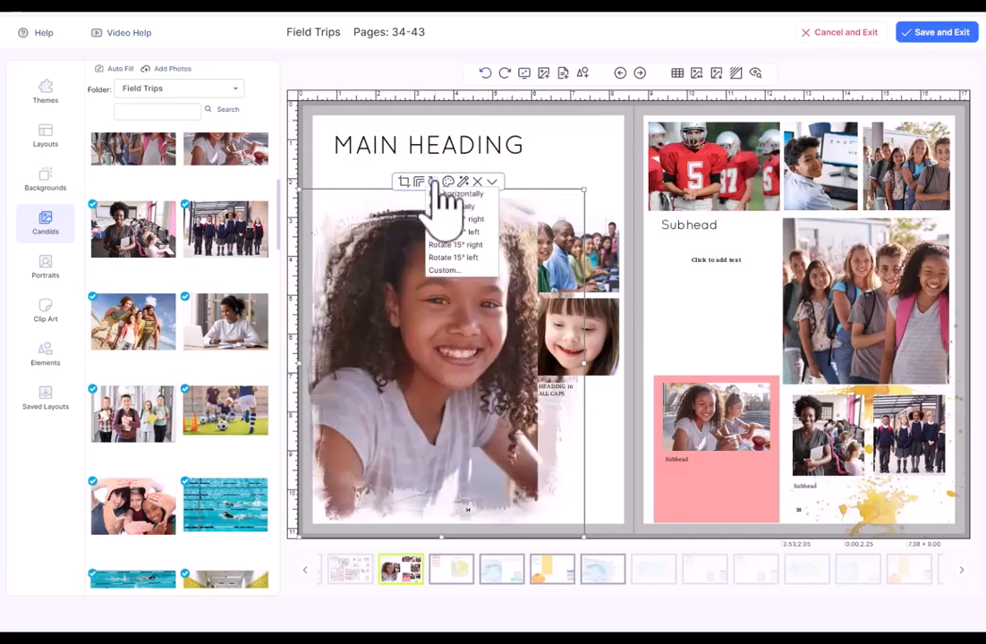
{"action": "left_click", "coordinate": [465, 244]}
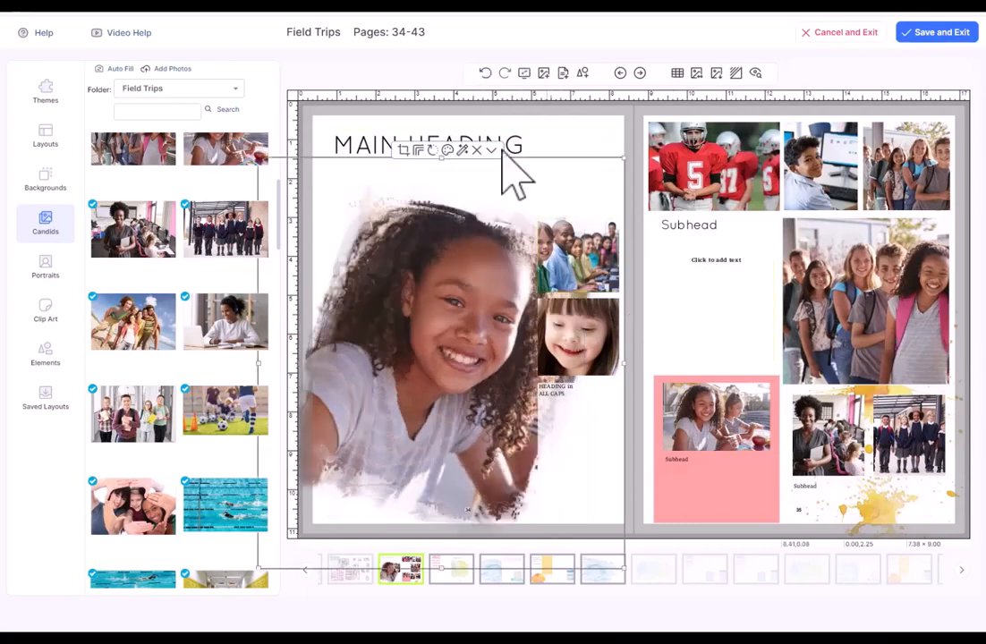
{"action": "key", "text": "ctrl+z"}
View the custom rotation angle setting for the large photo and close it without entering an angle.
{"action": "left_click", "coordinate": [435, 183]}
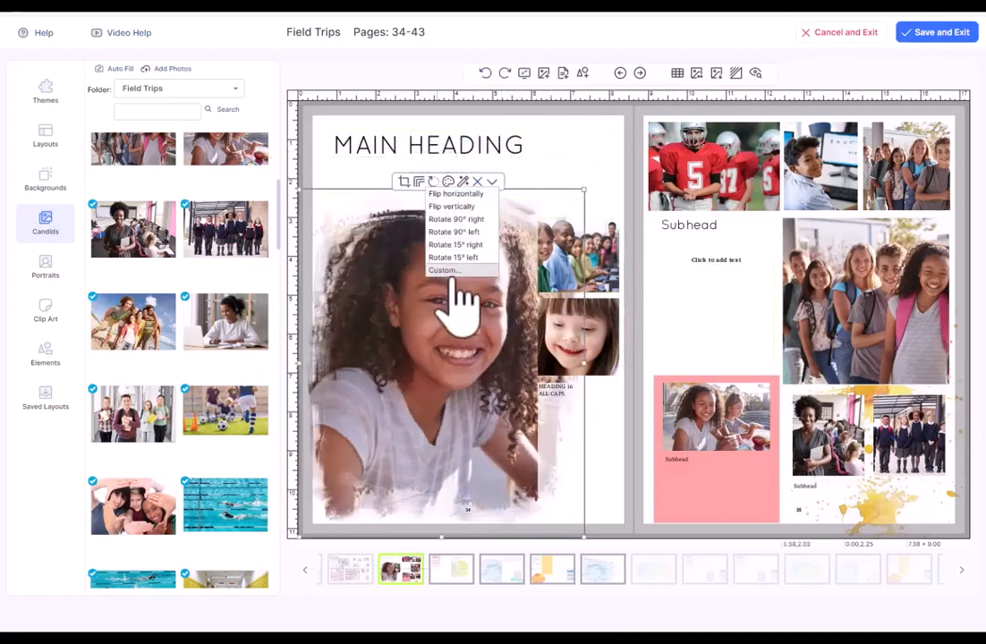
{"action": "left_click", "coordinate": [458, 273]}
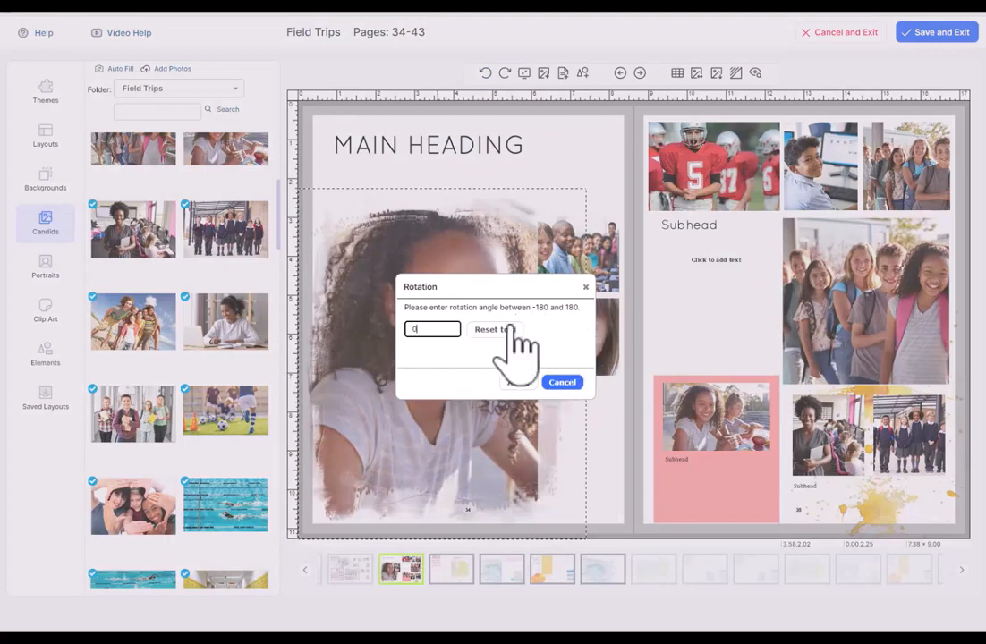
{"action": "left_click", "coordinate": [585, 288]}
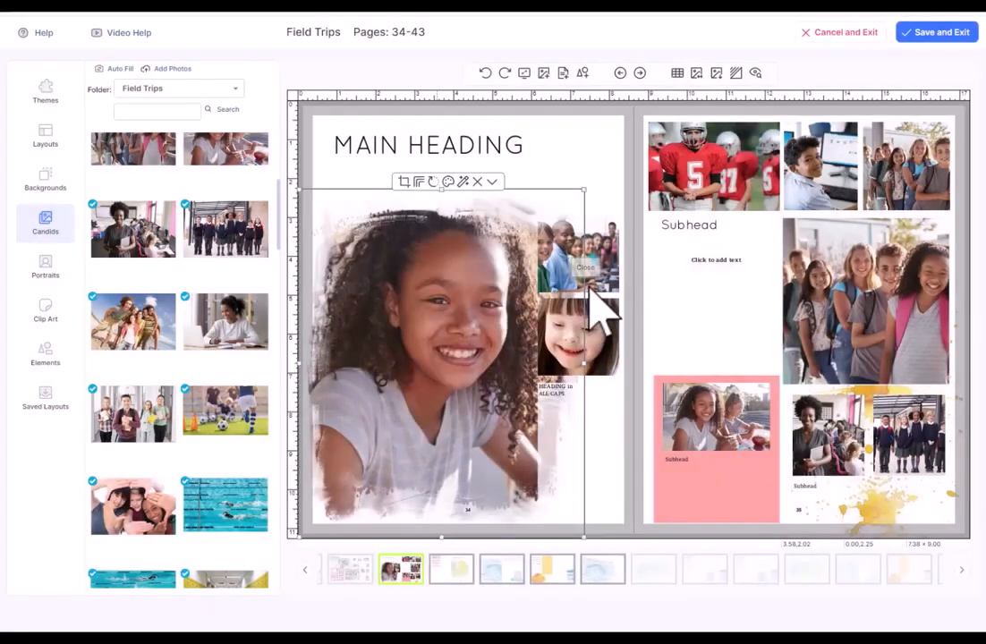
Try tinting the large photo medium sea green #3cb371 and undo the tint.
{"action": "left_click", "coordinate": [448, 183]}
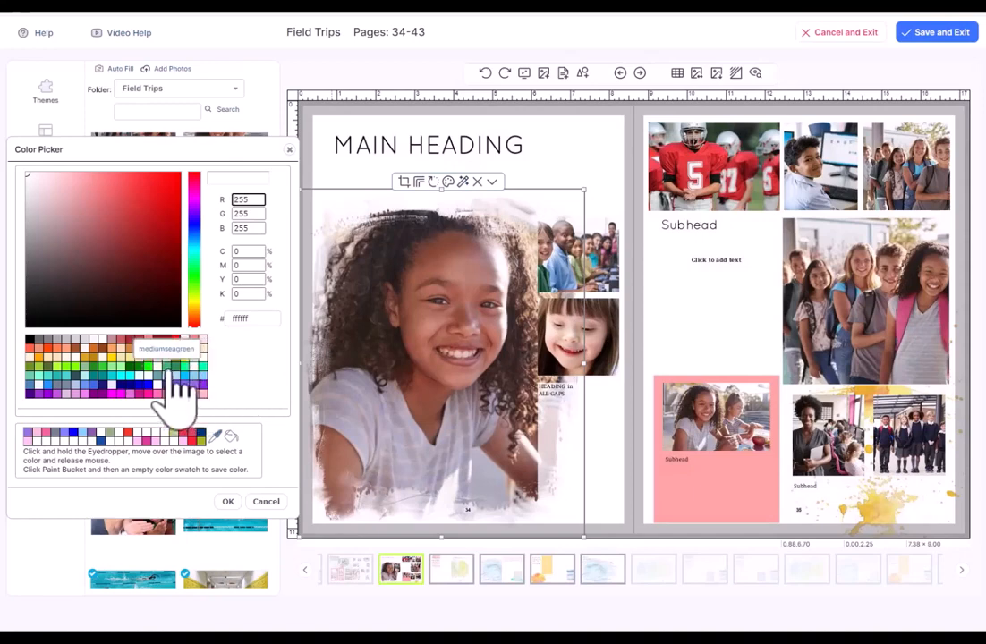
{"action": "left_click", "coordinate": [173, 372]}
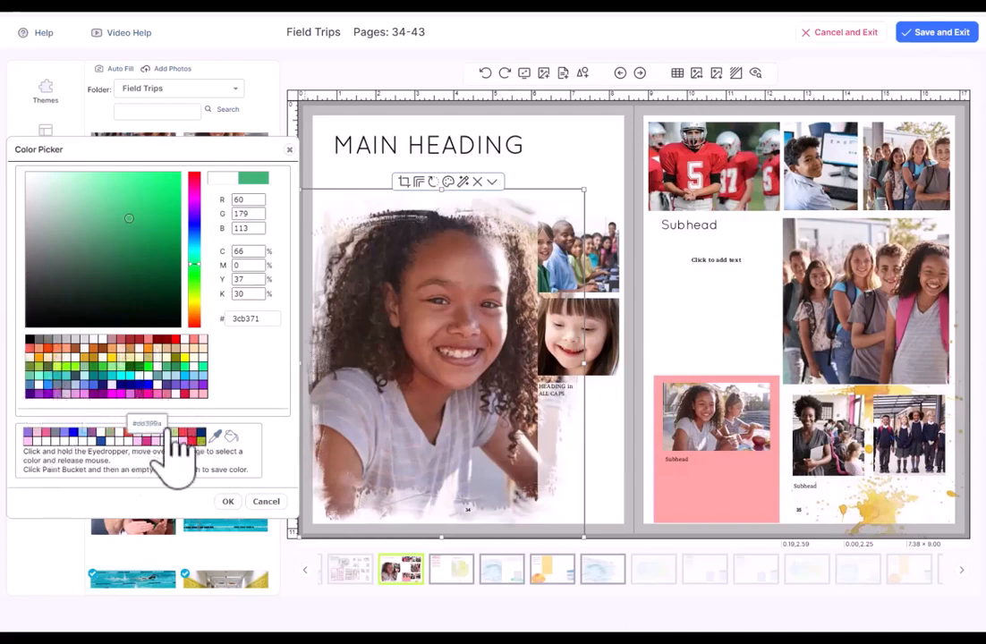
{"action": "left_click", "coordinate": [228, 501]}
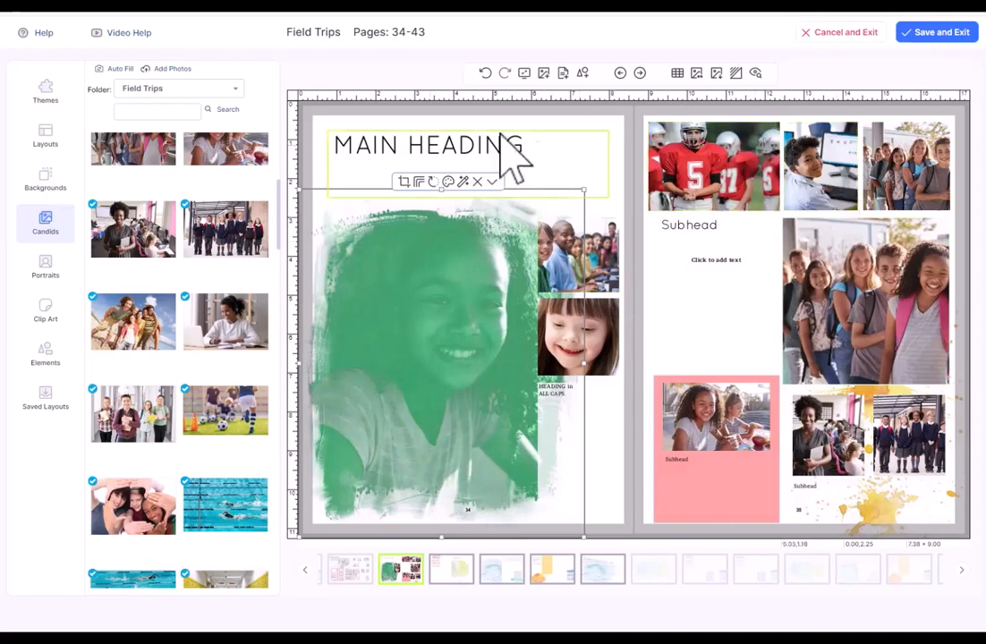
{"action": "left_click", "coordinate": [489, 76]}
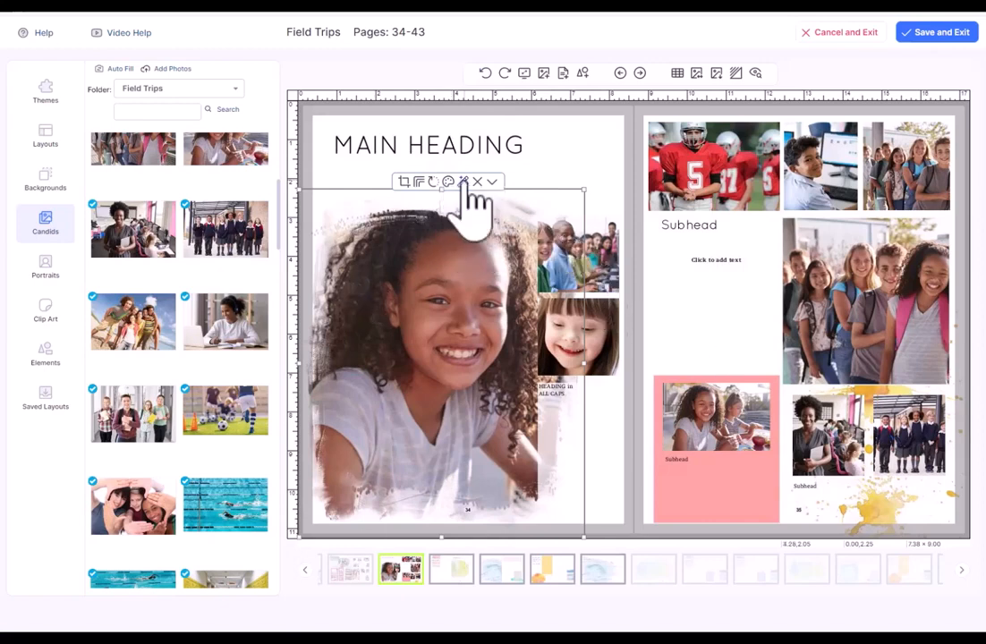
Open the large photo for editing and try the Auto-Fix, Lighter and Sharpen More adjustments.
{"action": "left_click", "coordinate": [463, 182]}
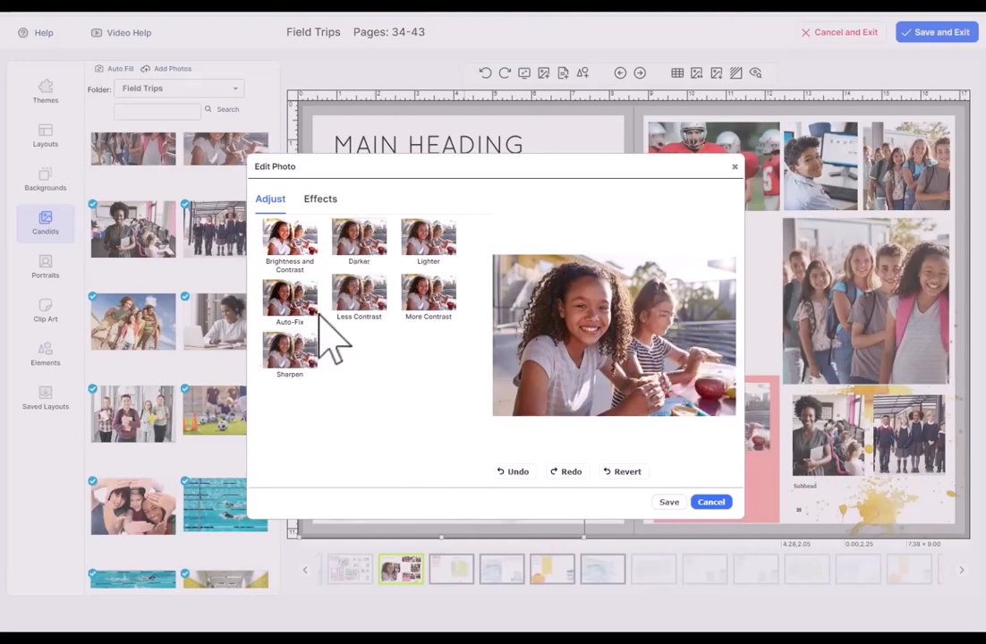
{"action": "left_click", "coordinate": [290, 302]}
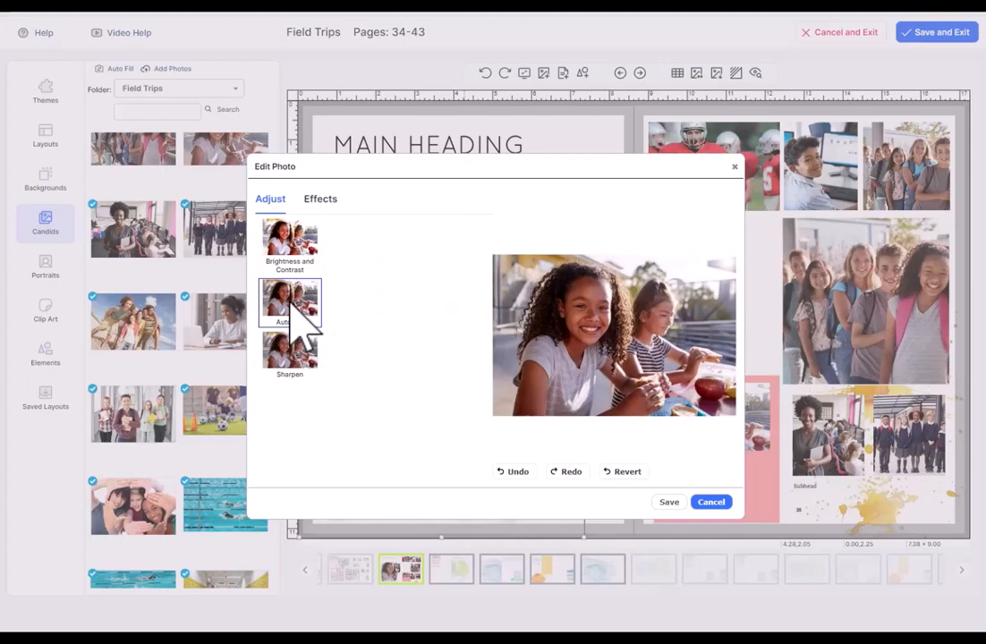
{"action": "left_click", "coordinate": [296, 253]}
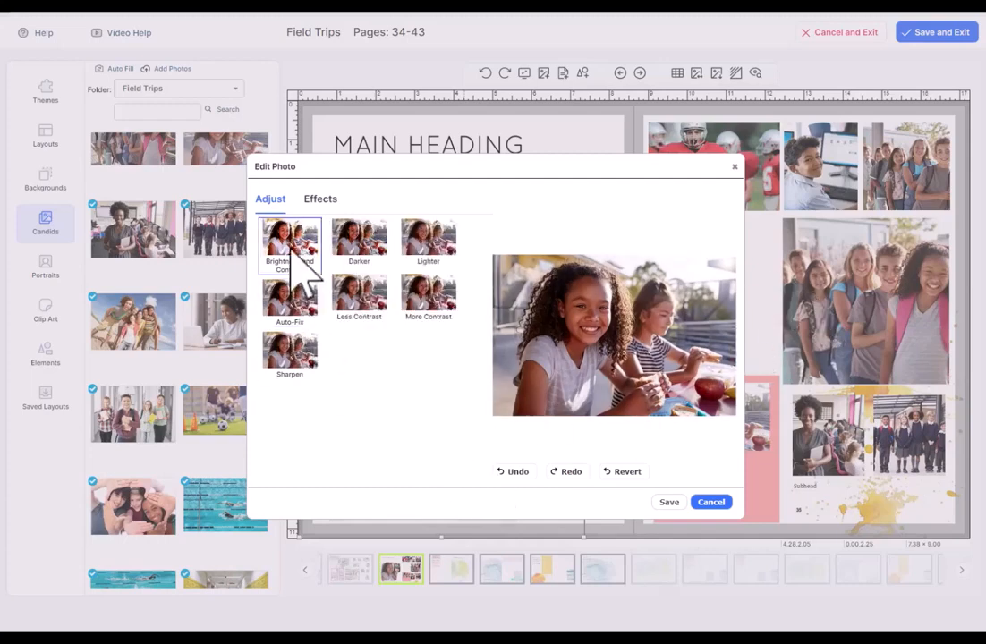
{"action": "left_click", "coordinate": [441, 225]}
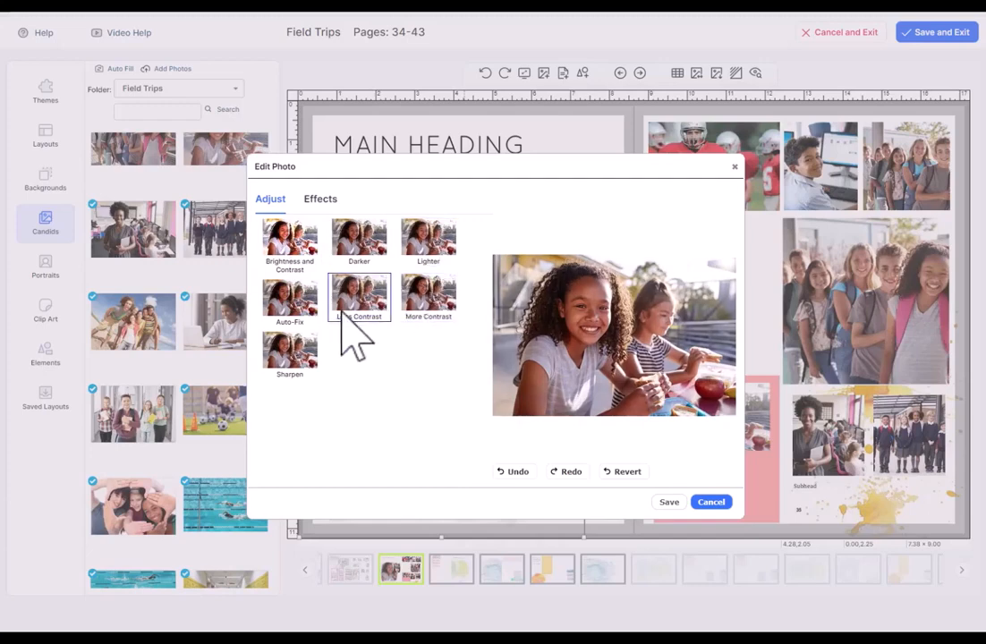
{"action": "left_click", "coordinate": [305, 357]}
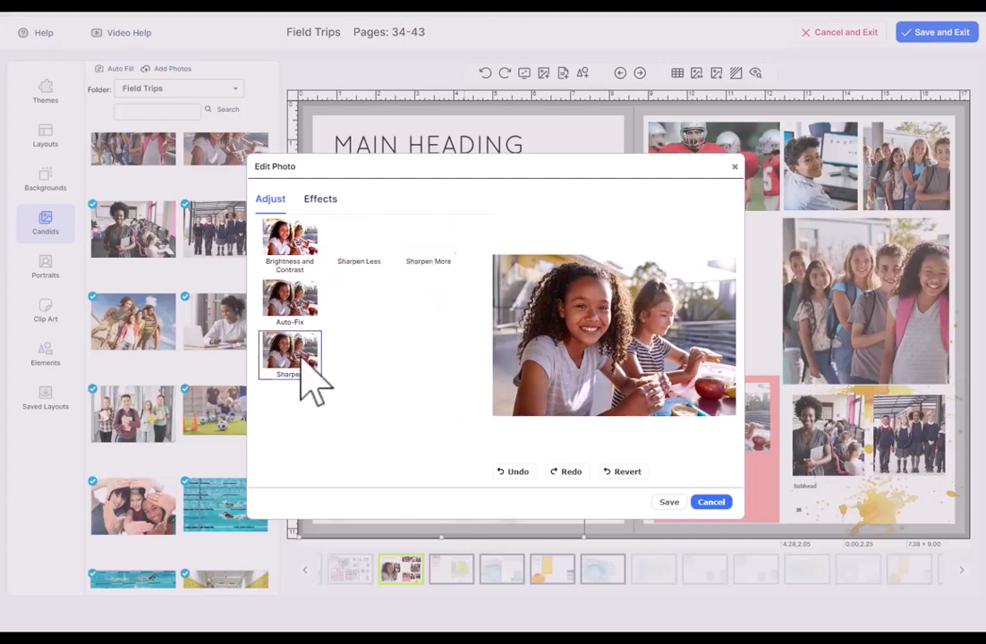
{"action": "left_click", "coordinate": [434, 253]}
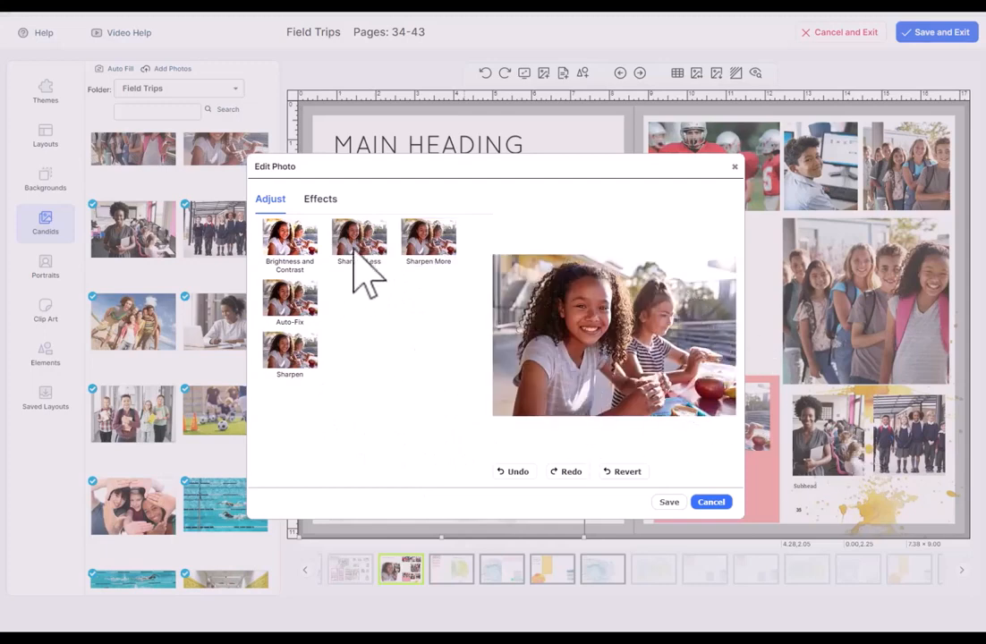
Try duotone effects such as Grayscale, Golden Doodle, Minty Green and Lime Green on the large photo, and undo them.
{"action": "left_click", "coordinate": [331, 202]}
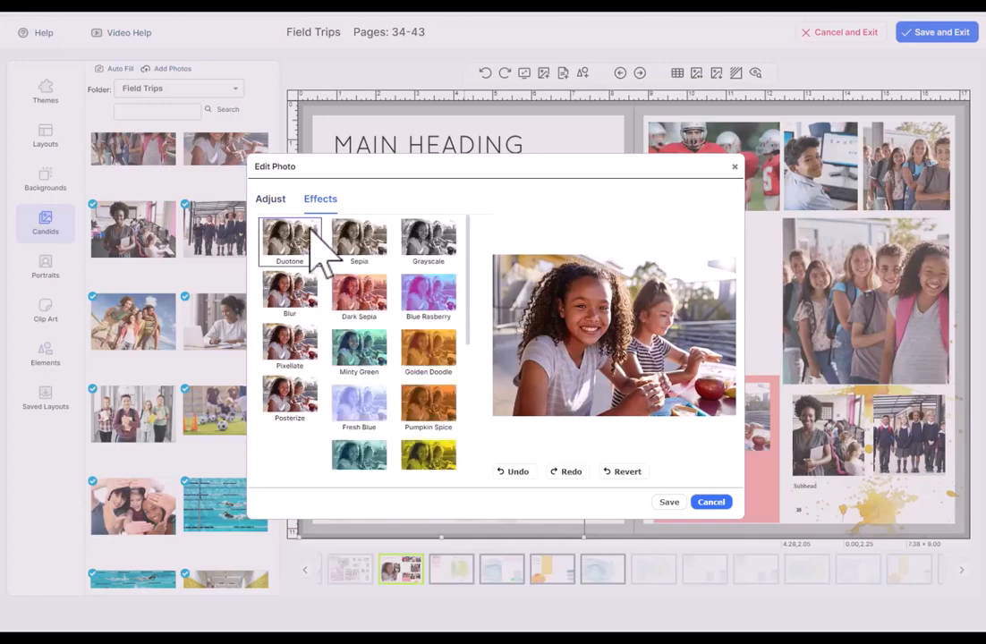
{"action": "left_click", "coordinate": [428, 240]}
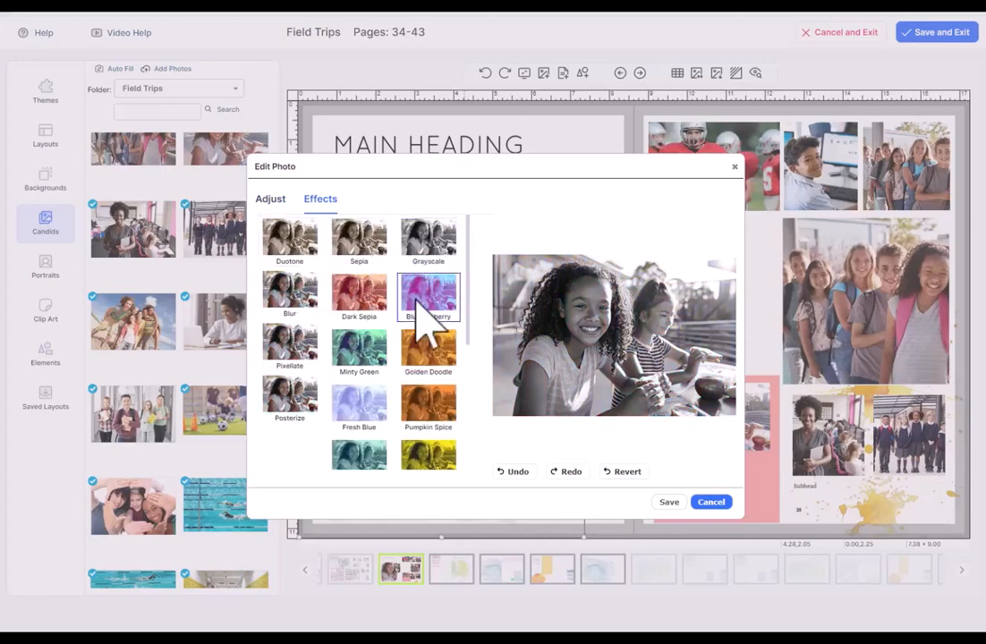
{"action": "left_click", "coordinate": [359, 295]}
{"action": "left_click", "coordinate": [428, 347]}
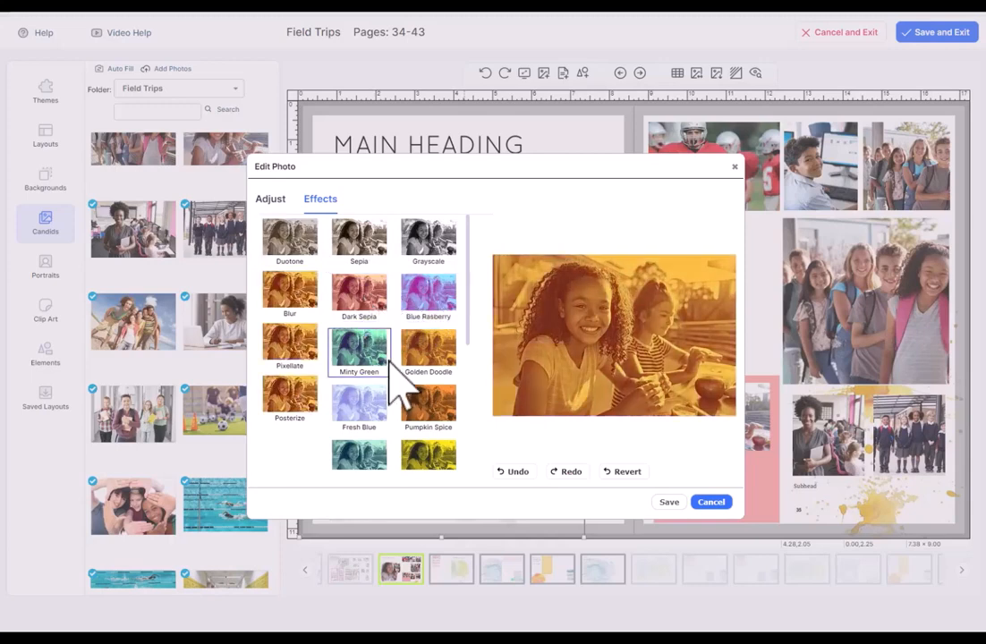
{"action": "left_click", "coordinate": [362, 349]}
{"action": "scroll", "coordinate": [429, 340], "scroll_direction": "down", "scroll_amount": 2}
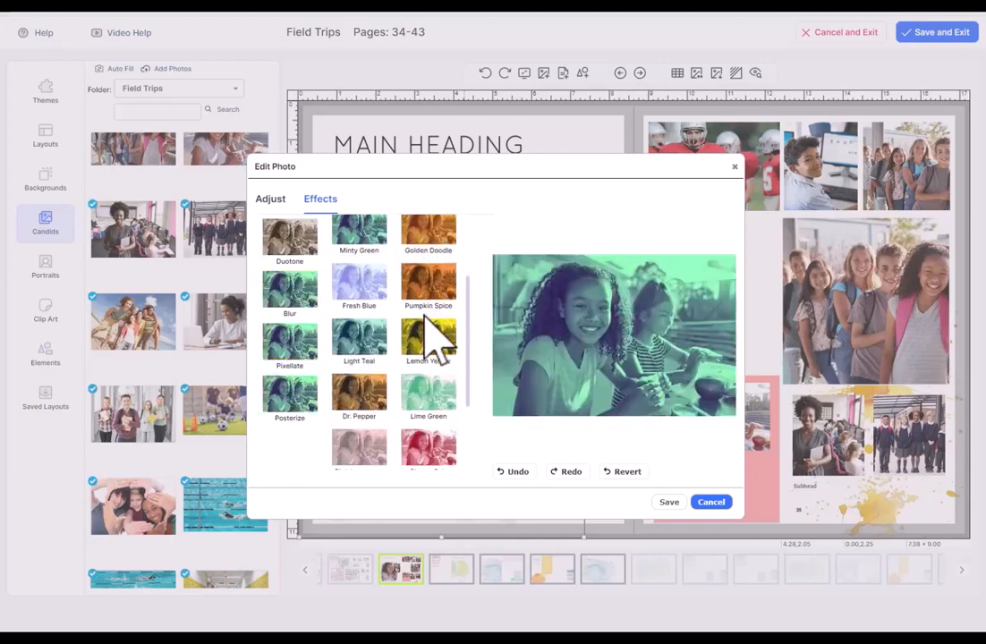
{"action": "left_click", "coordinate": [426, 344]}
{"action": "scroll", "coordinate": [422, 340], "scroll_direction": "down", "scroll_amount": 2}
{"action": "left_click", "coordinate": [419, 300]}
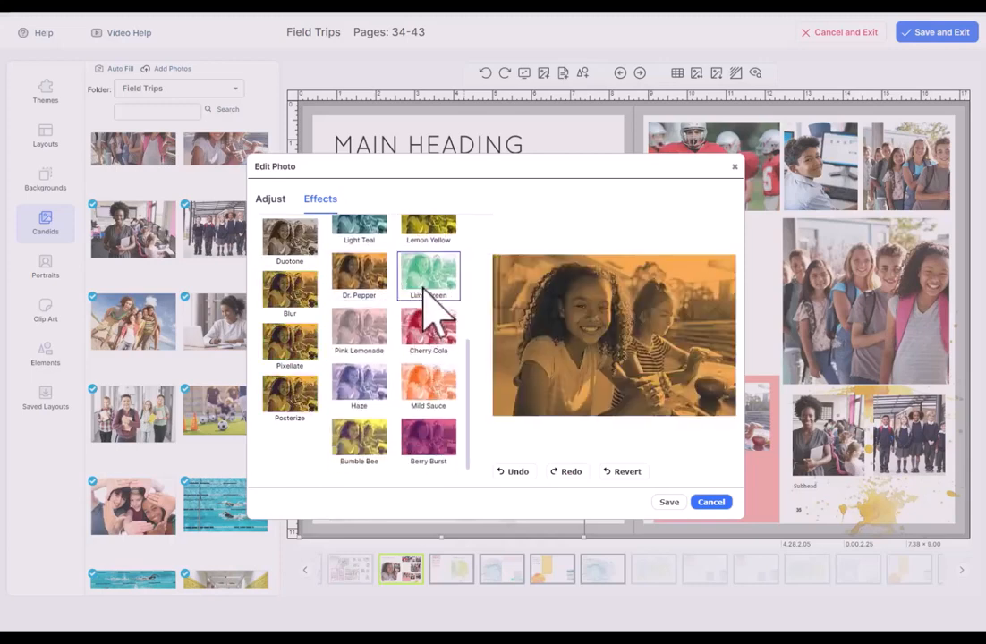
{"action": "scroll", "coordinate": [428, 345], "scroll_direction": "up", "scroll_amount": 1}
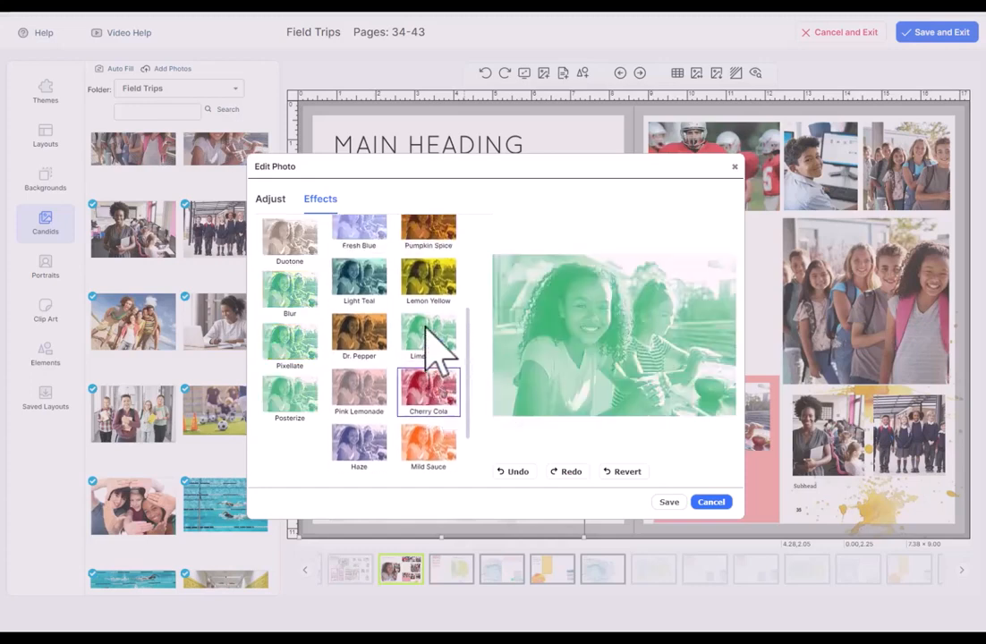
{"action": "left_click", "coordinate": [302, 313]}
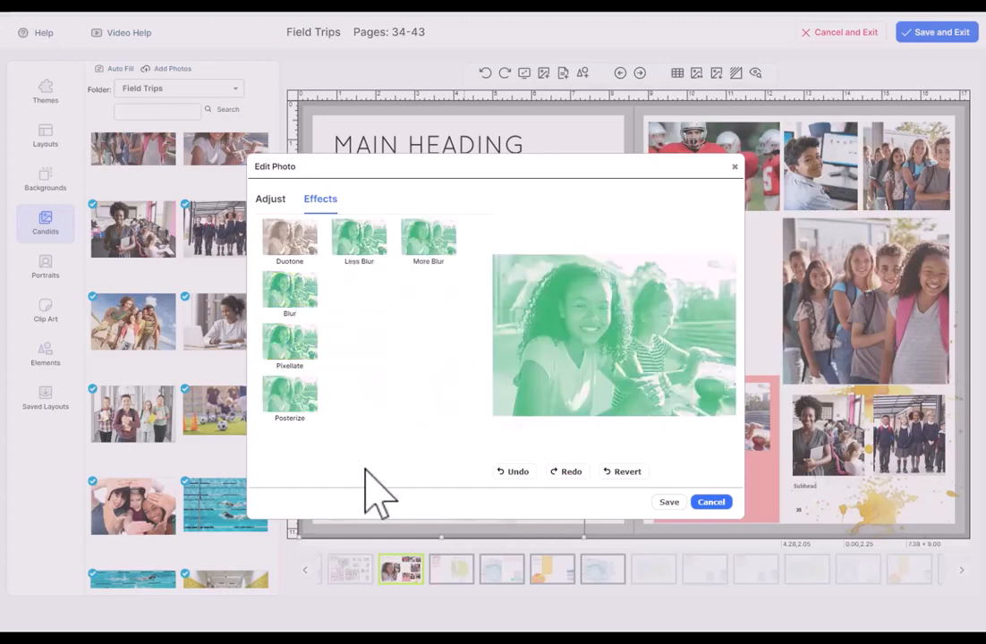
{"action": "left_click", "coordinate": [523, 473]}
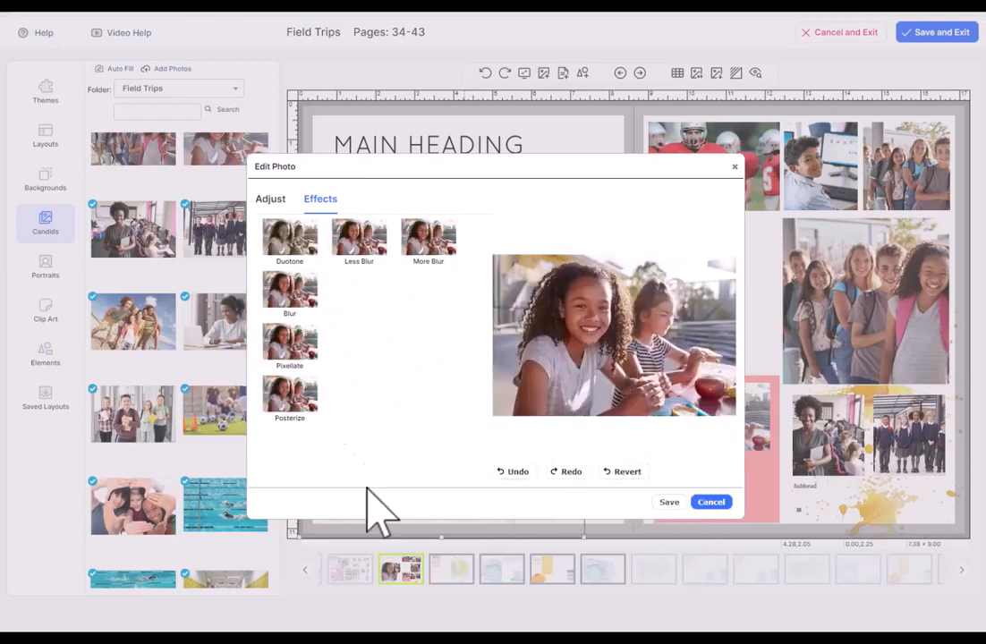
Try the Larger Pixels pixelation and the More Colors posterization on the large photo, and discard all the photo edits.
{"action": "left_click", "coordinate": [300, 290]}
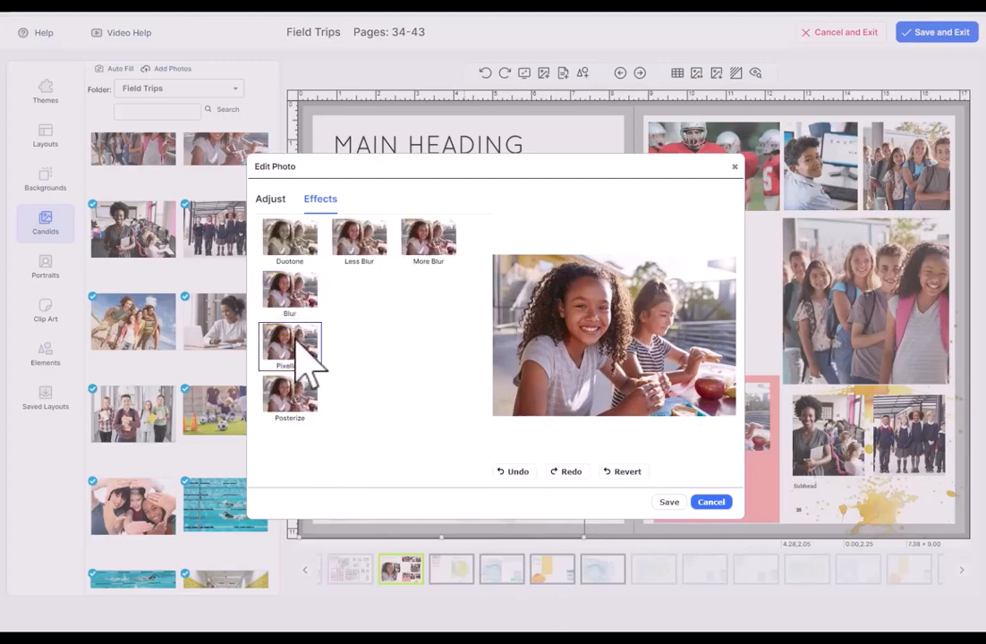
{"action": "left_click", "coordinate": [301, 348]}
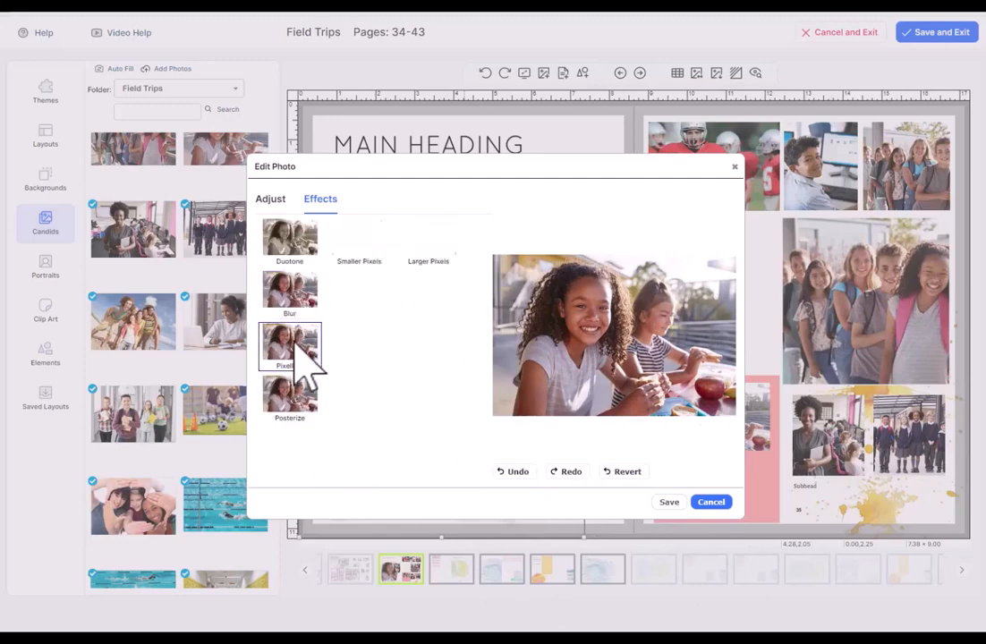
{"action": "left_click", "coordinate": [434, 260]}
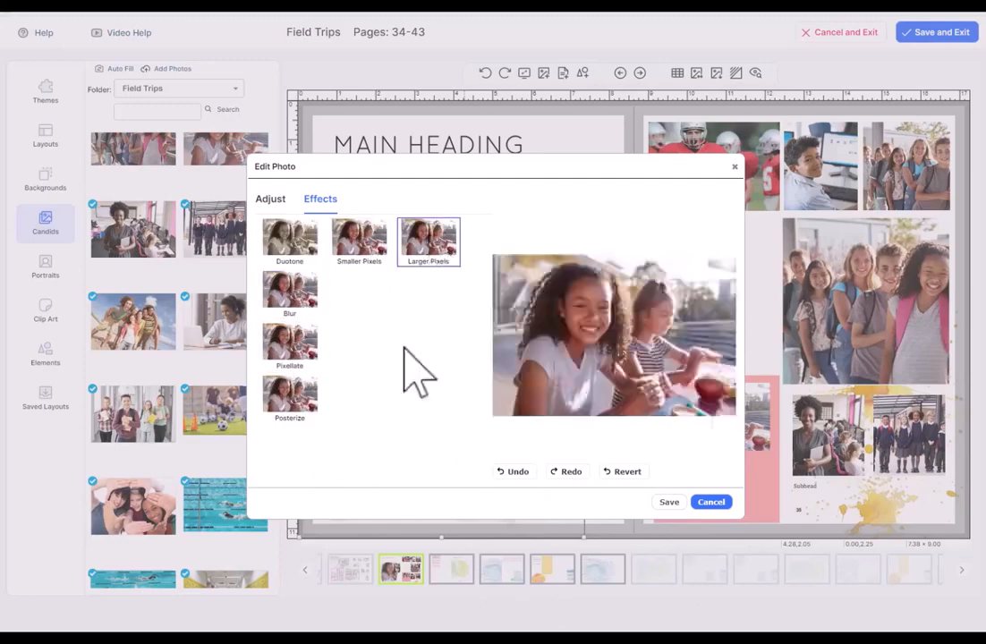
{"action": "left_click", "coordinate": [290, 398]}
{"action": "left_click", "coordinate": [446, 240]}
{"action": "left_click", "coordinate": [446, 242]}
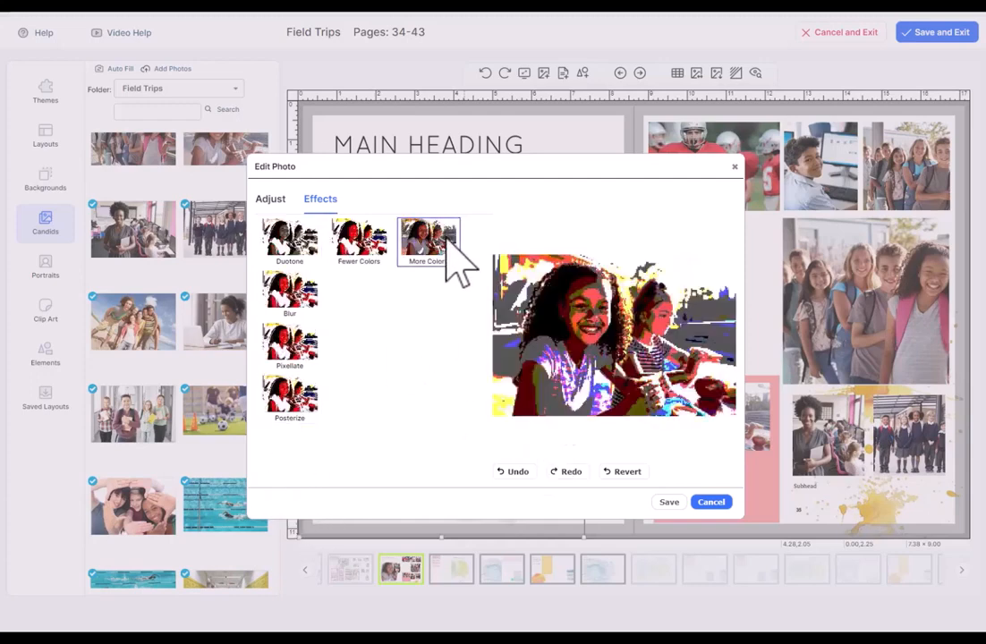
{"action": "left_click", "coordinate": [446, 242]}
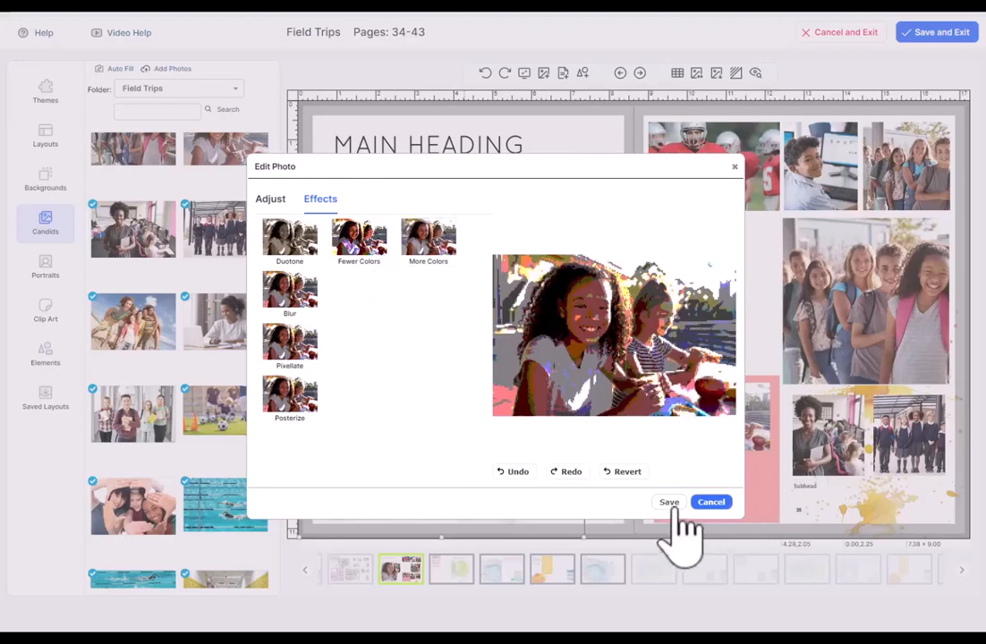
{"action": "left_click", "coordinate": [716, 502]}
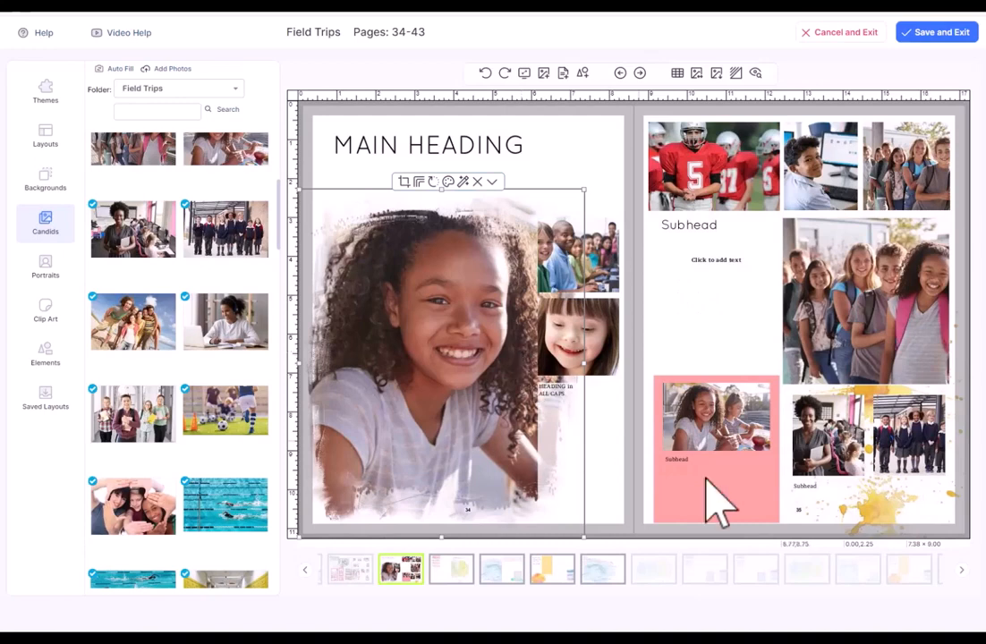
Examine the large photo's additional options and the main heading, subhead and body text boxes on both pages.
{"action": "left_click", "coordinate": [494, 182]}
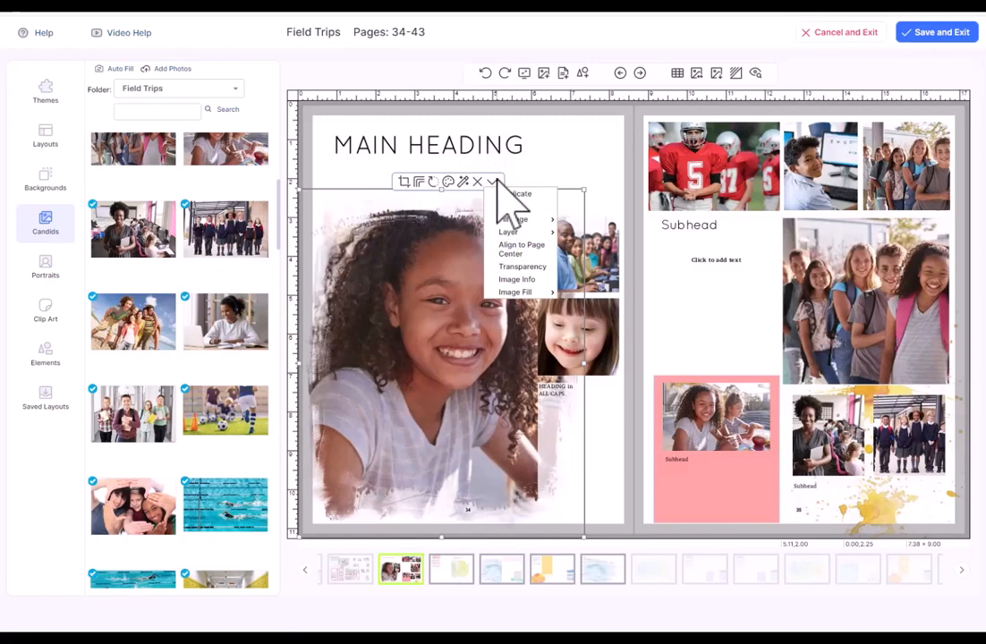
{"action": "left_click", "coordinate": [594, 158]}
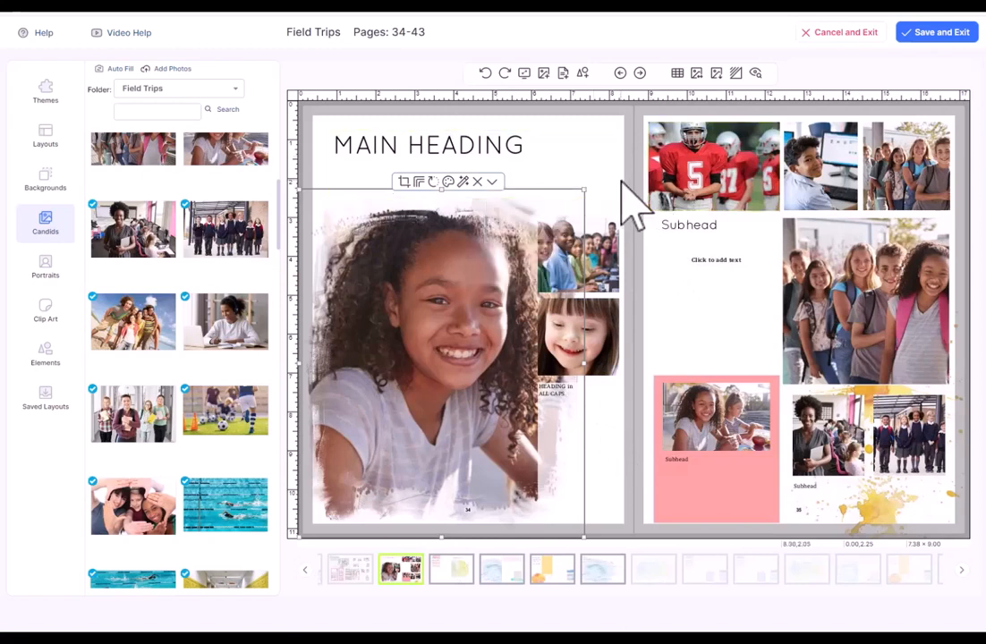
{"action": "left_click", "coordinate": [418, 156]}
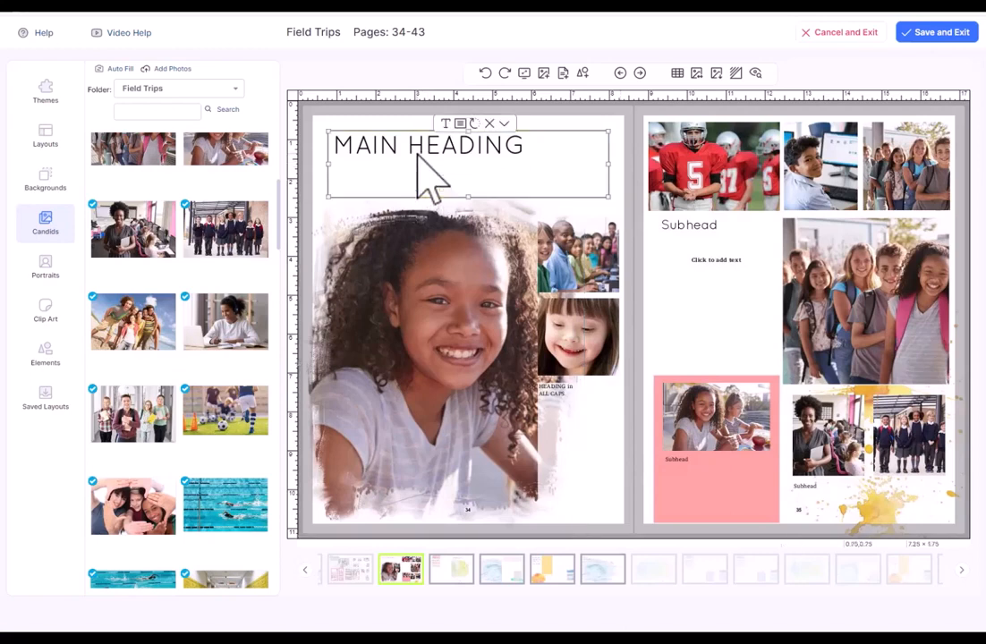
{"action": "left_click", "coordinate": [707, 264]}
{"action": "left_click", "coordinate": [690, 240]}
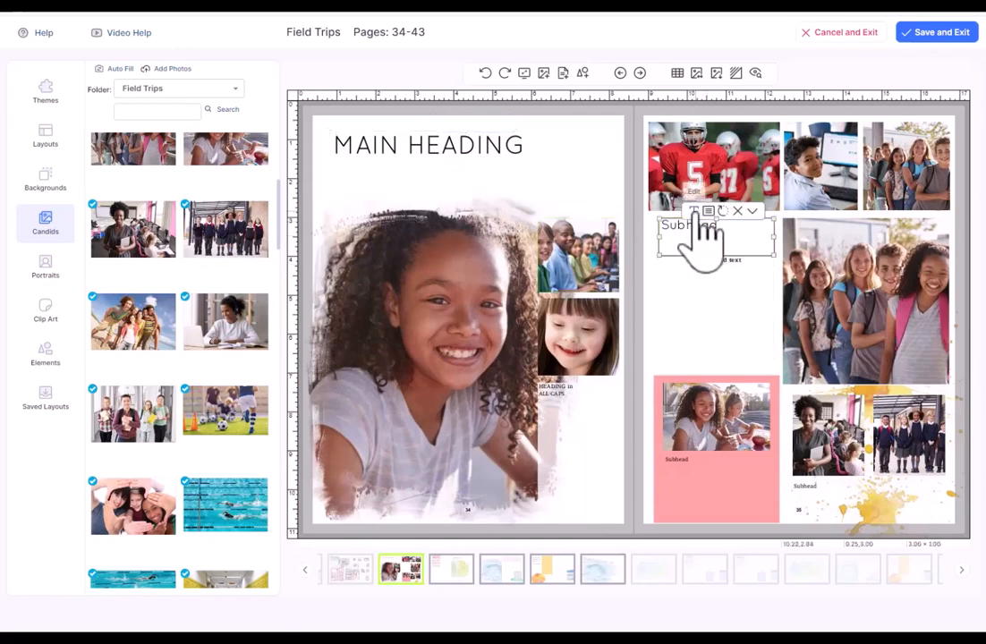
{"action": "left_click", "coordinate": [593, 152]}
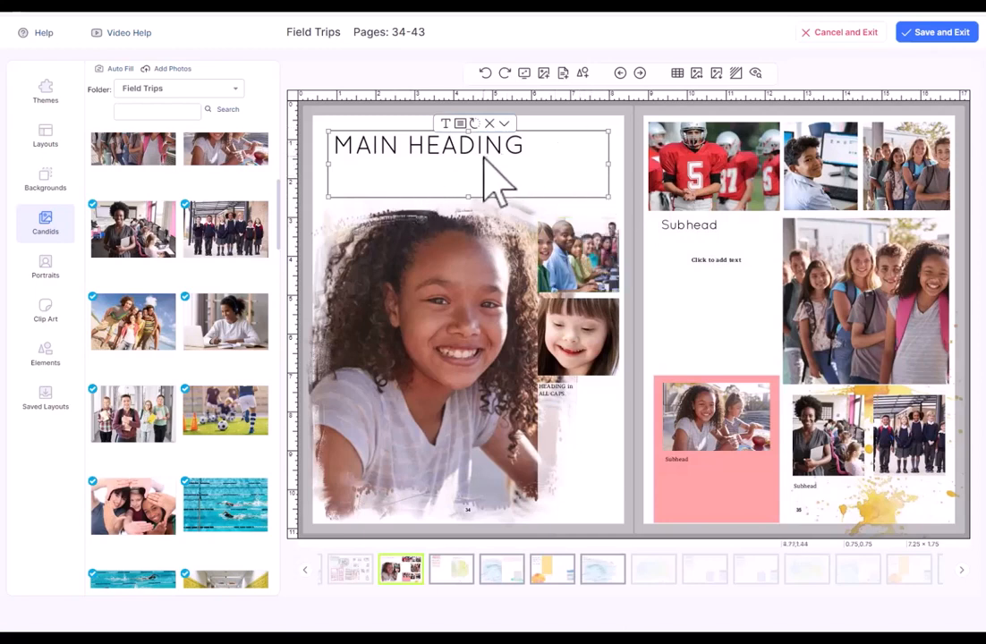
{"action": "left_click", "coordinate": [704, 235]}
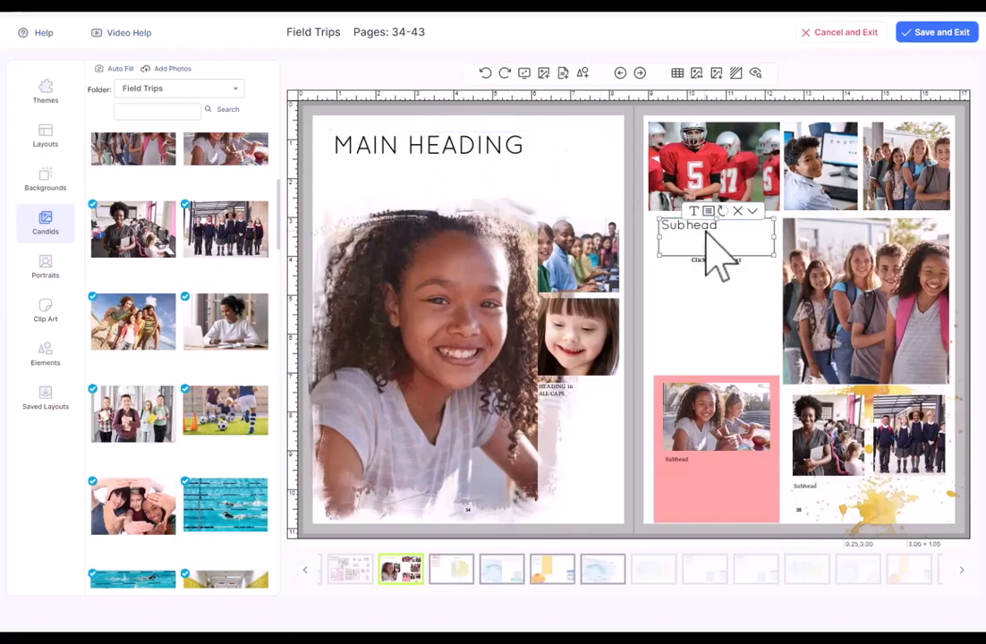
{"action": "left_click", "coordinate": [727, 327]}
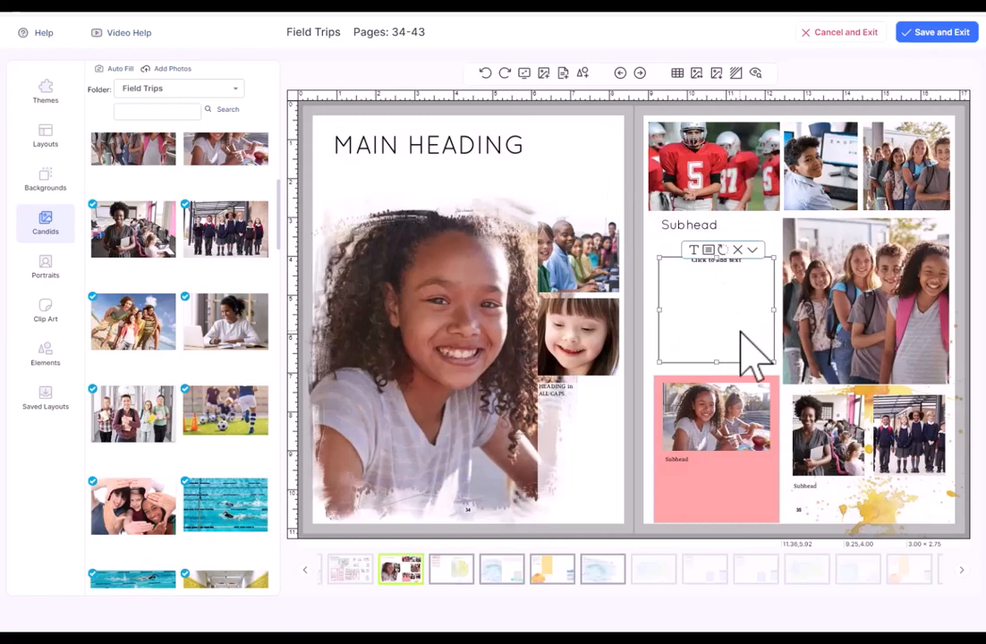
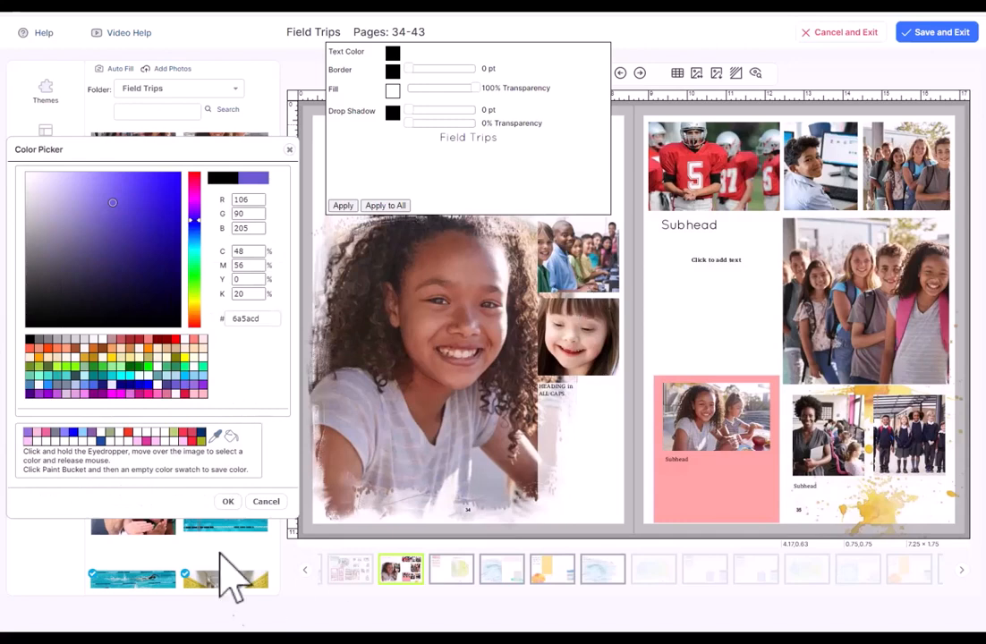
Give the Field Trips heading slate blue text (#6a5acd) and a 5 pt sky blue border (#87ceeb).
{"action": "left_click", "coordinate": [229, 502]}
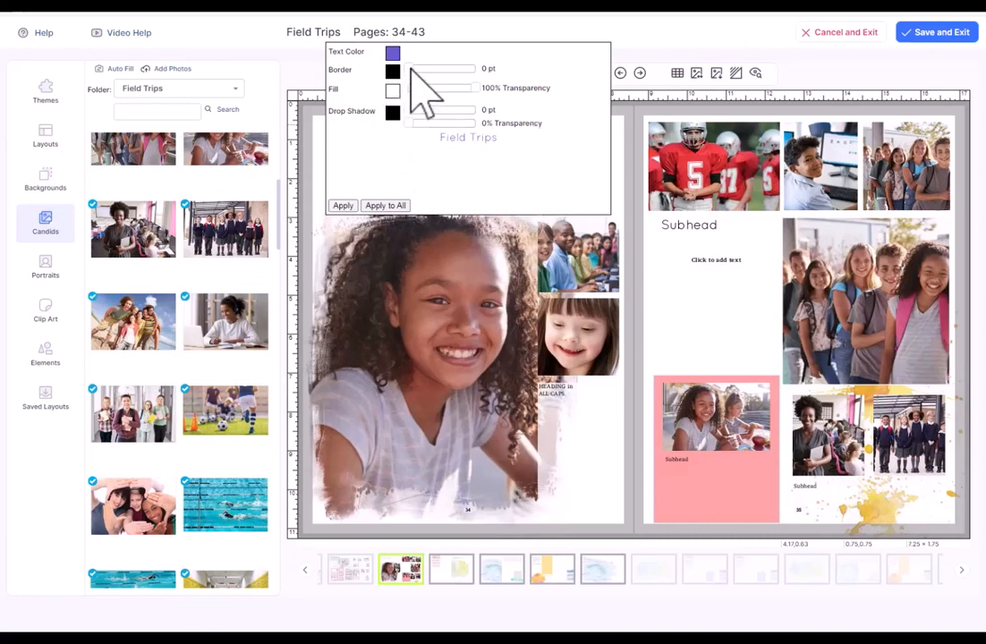
{"action": "left_click_drag", "start_coordinate": [411, 70], "coordinate": [446, 71]}
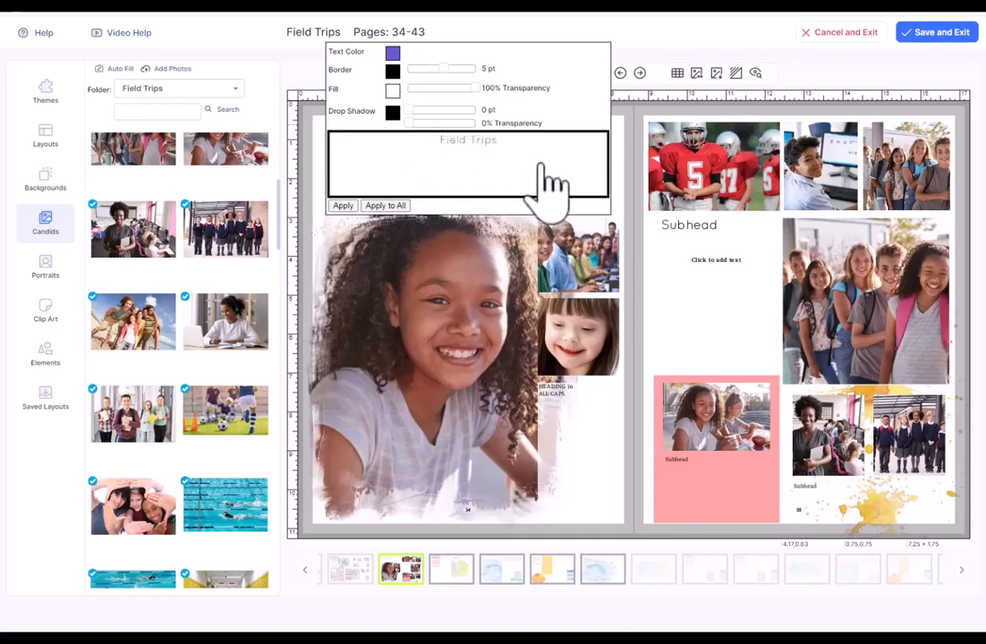
{"action": "left_click", "coordinate": [393, 89]}
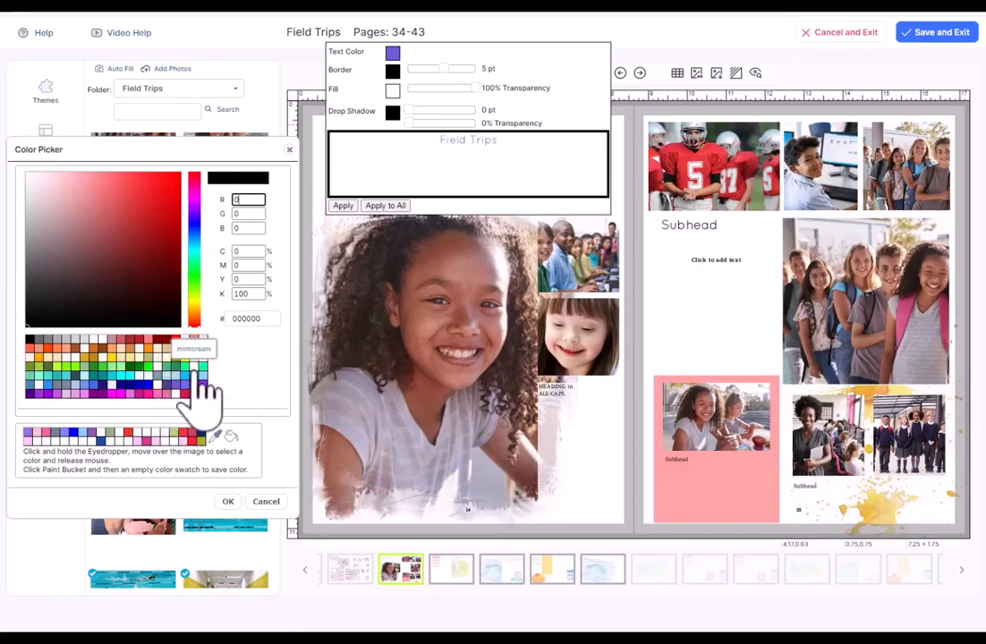
{"action": "left_click", "coordinate": [193, 379]}
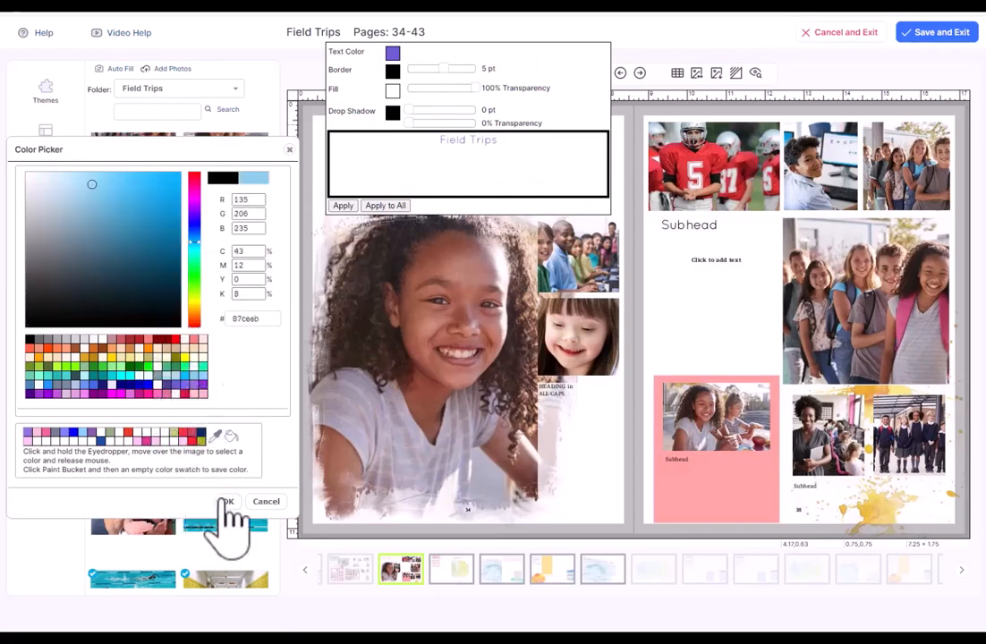
{"action": "left_click", "coordinate": [226, 502]}
Fill the Field Trips heading box with light pink #ffc6f1 at 52% transparency and apply the styling.
{"action": "left_click_drag", "start_coordinate": [475, 90], "coordinate": [443, 89]}
{"action": "left_click", "coordinate": [394, 91]}
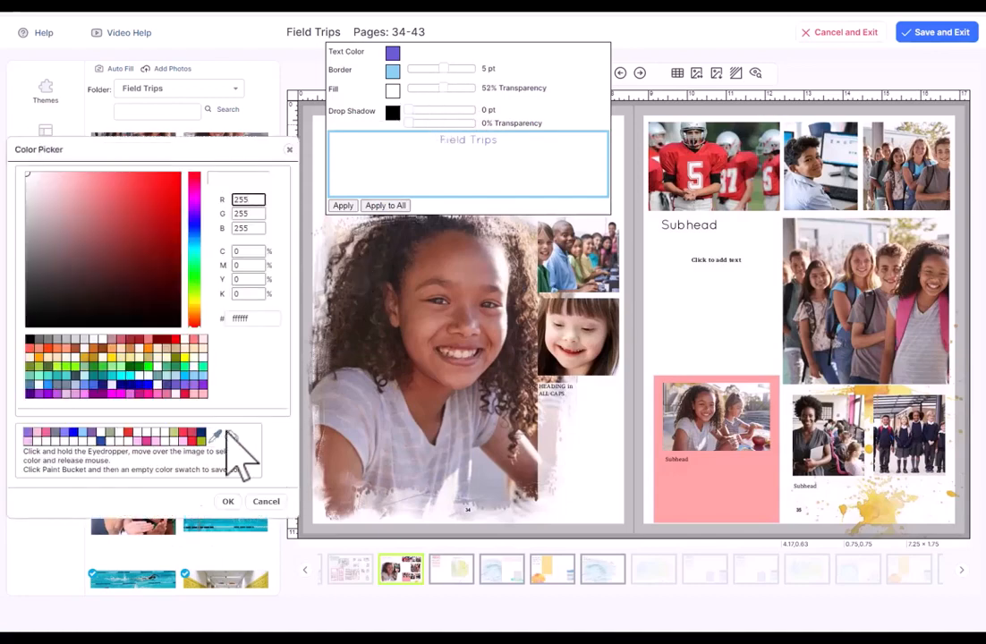
{"action": "left_click", "coordinate": [135, 437]}
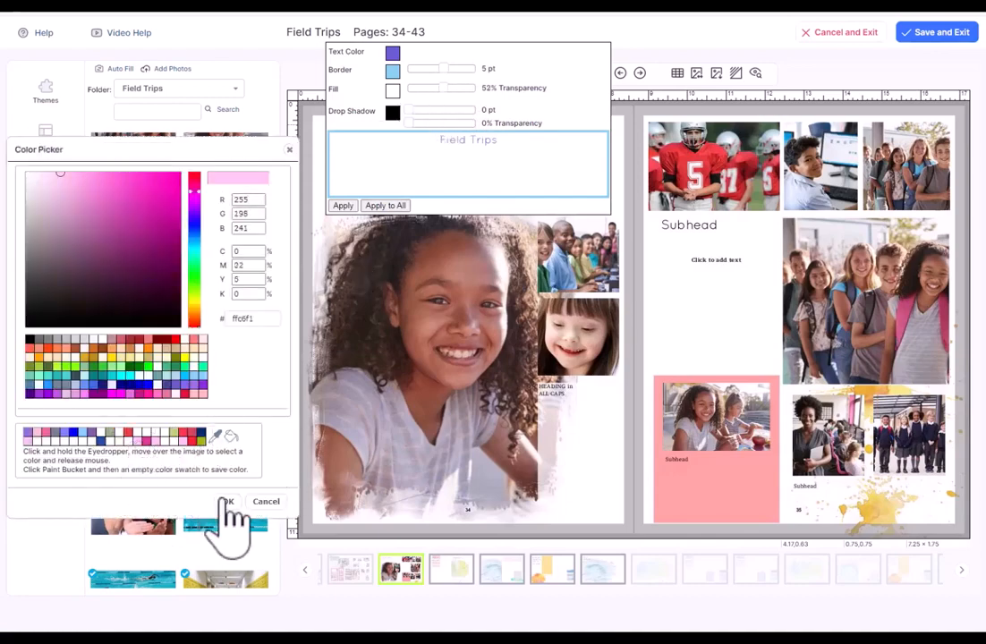
{"action": "left_click", "coordinate": [227, 501]}
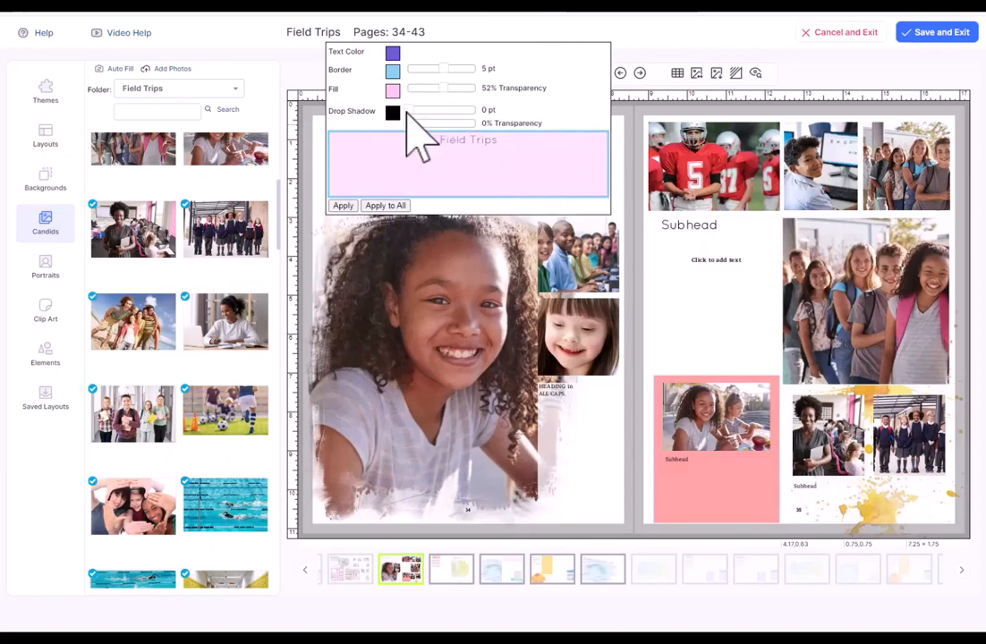
{"action": "left_click_drag", "start_coordinate": [407, 111], "coordinate": [359, 165]}
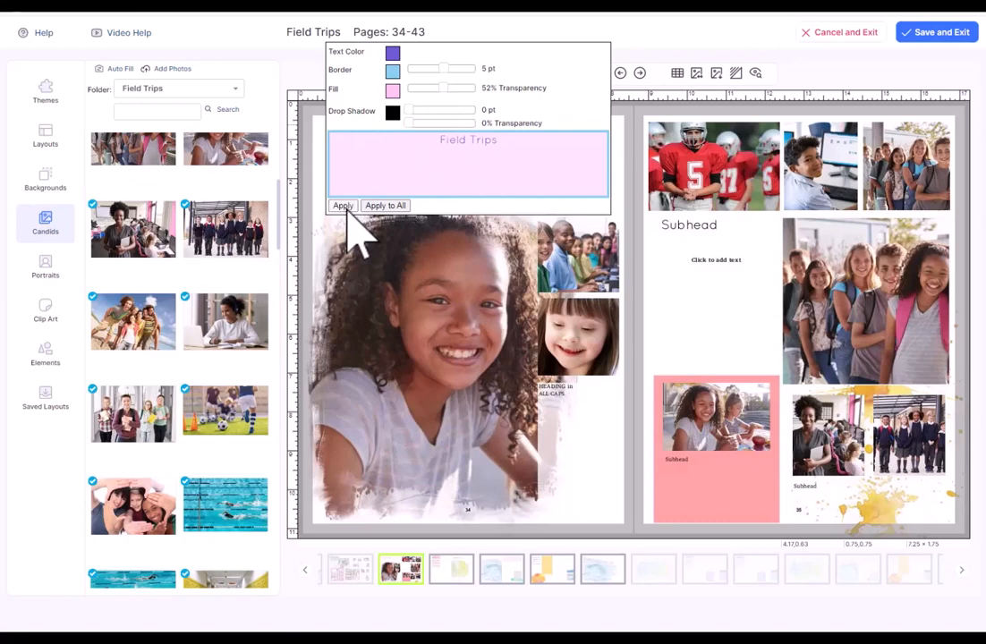
{"action": "left_click", "coordinate": [345, 207]}
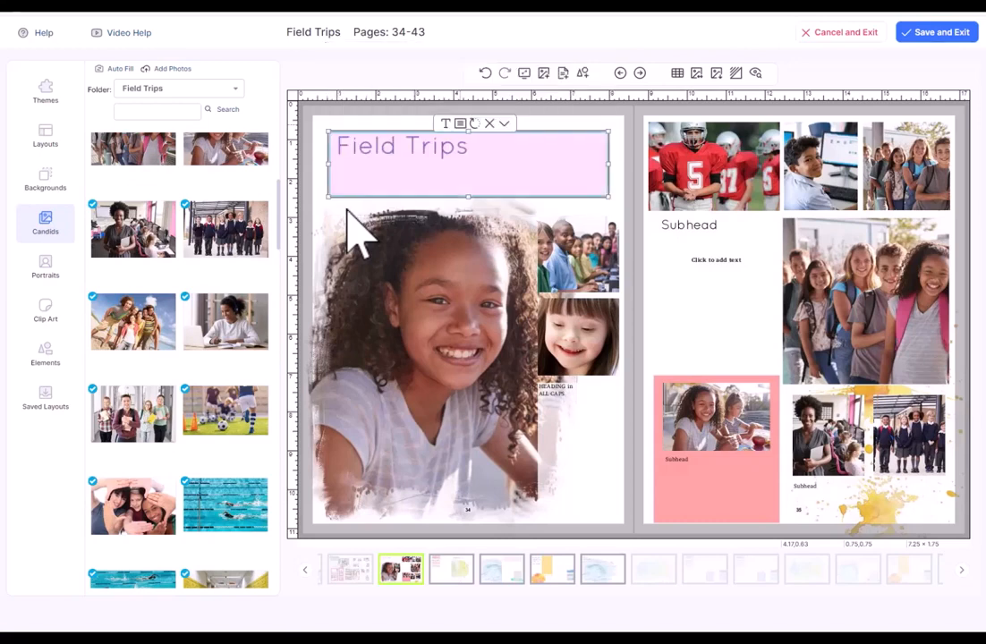
{"action": "left_click", "coordinate": [620, 195]}
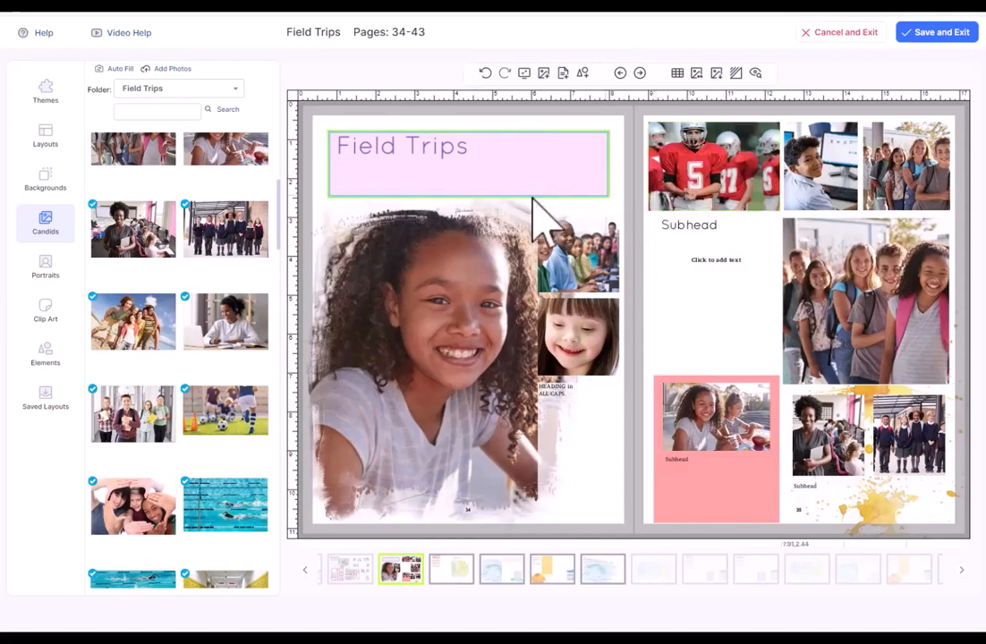
Center the Field Trips heading text horizontally and vertically within its box.
{"action": "left_click", "coordinate": [455, 152]}
{"action": "left_click", "coordinate": [455, 151]}
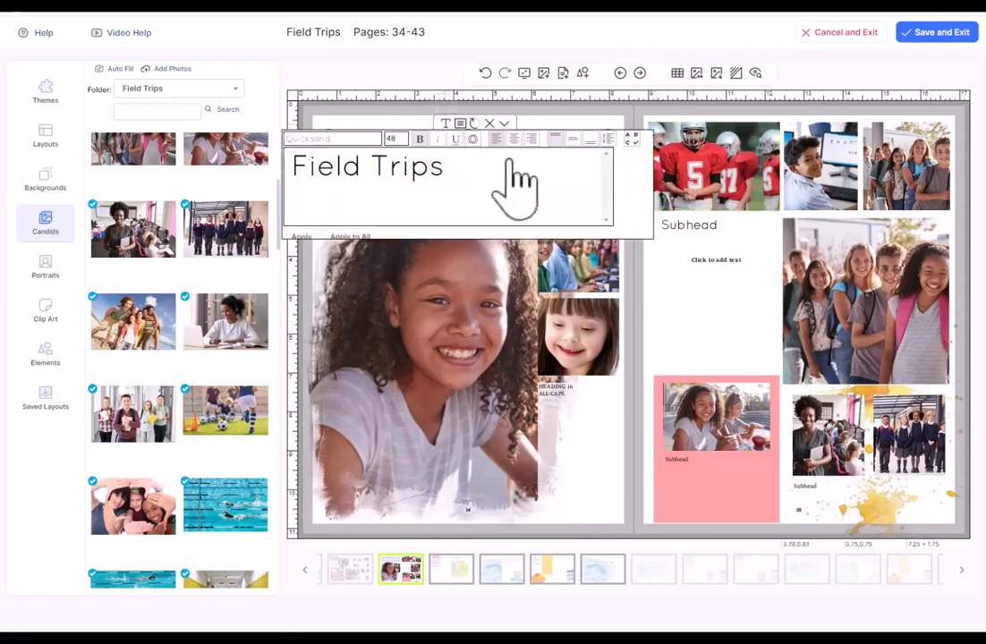
{"action": "left_click", "coordinate": [572, 140]}
{"action": "left_click", "coordinate": [513, 139]}
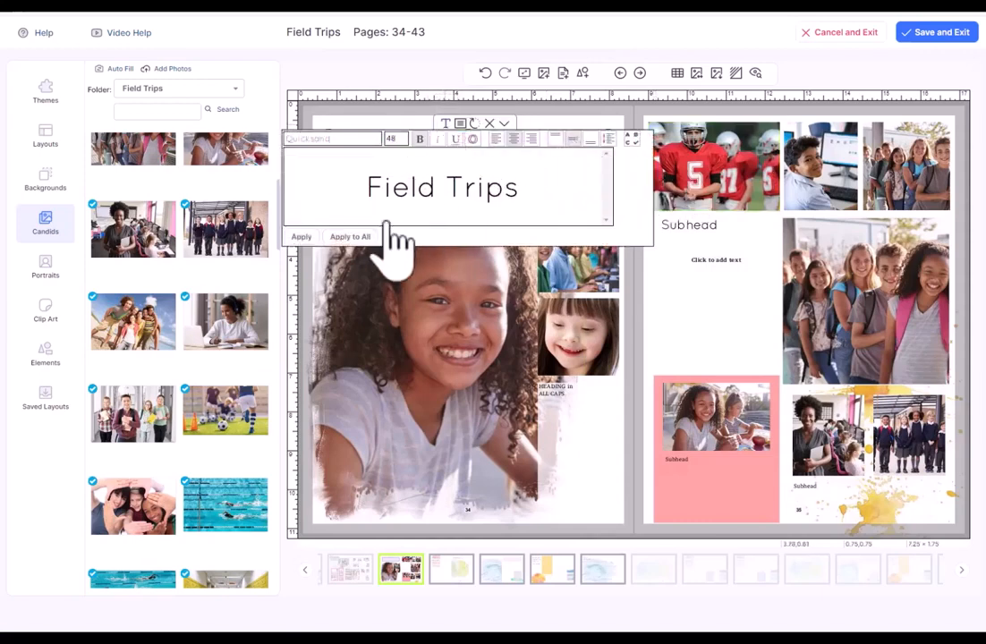
{"action": "left_click", "coordinate": [302, 237]}
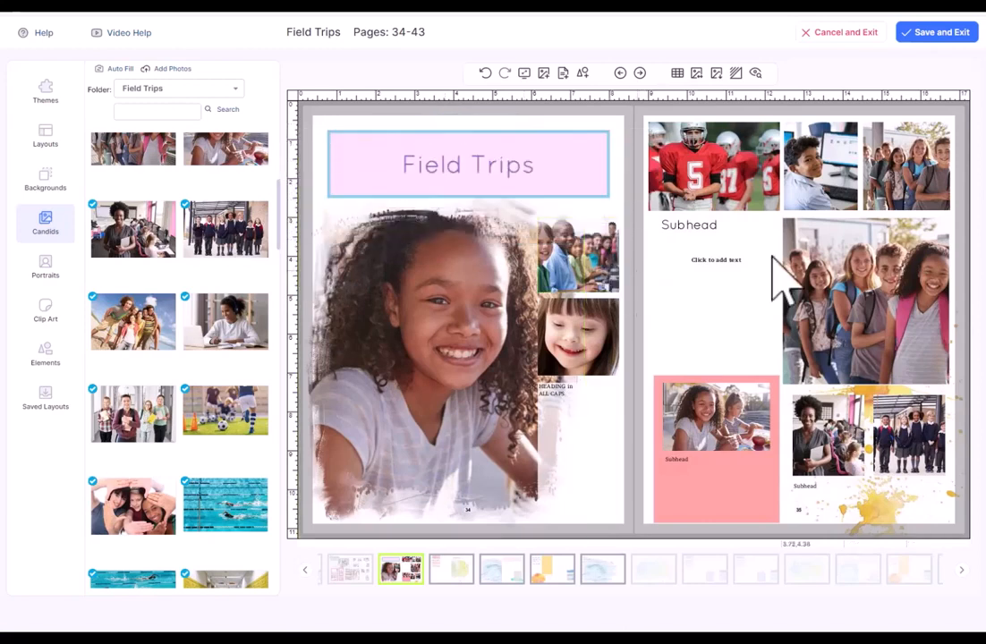
Undo the Field Trips heading's centering and its color, border and fill styling.
{"action": "left_click", "coordinate": [484, 75]}
{"action": "left_click", "coordinate": [485, 74]}
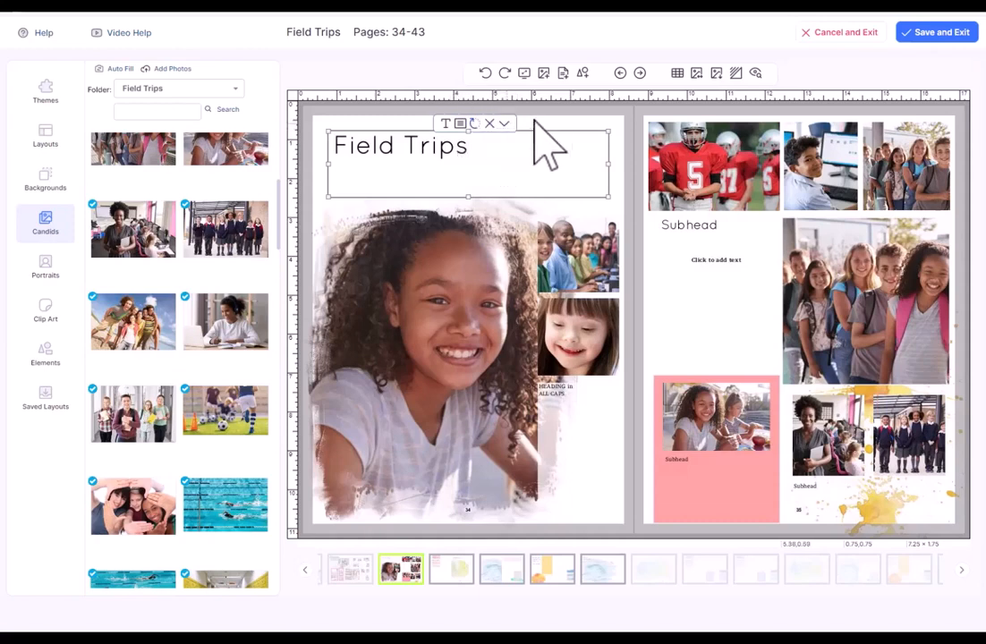
{"action": "left_click", "coordinate": [616, 117]}
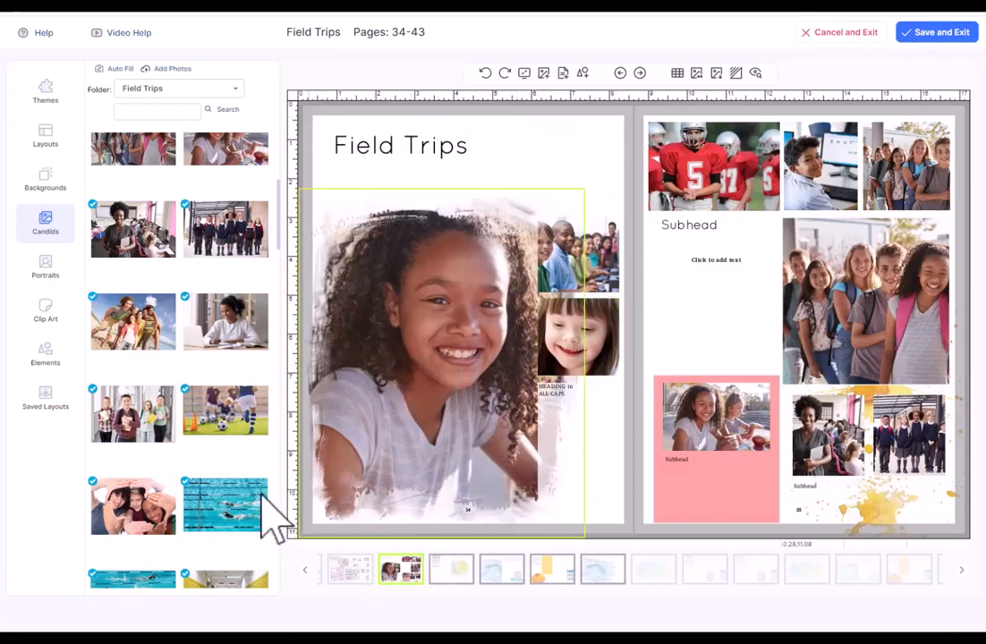
Replace the small photo above the caption on page 34 with the candid of three girls framing their faces with their hands.
{"action": "left_click_drag", "start_coordinate": [132, 502], "coordinate": [599, 378]}
{"action": "left_click", "coordinate": [586, 461]}
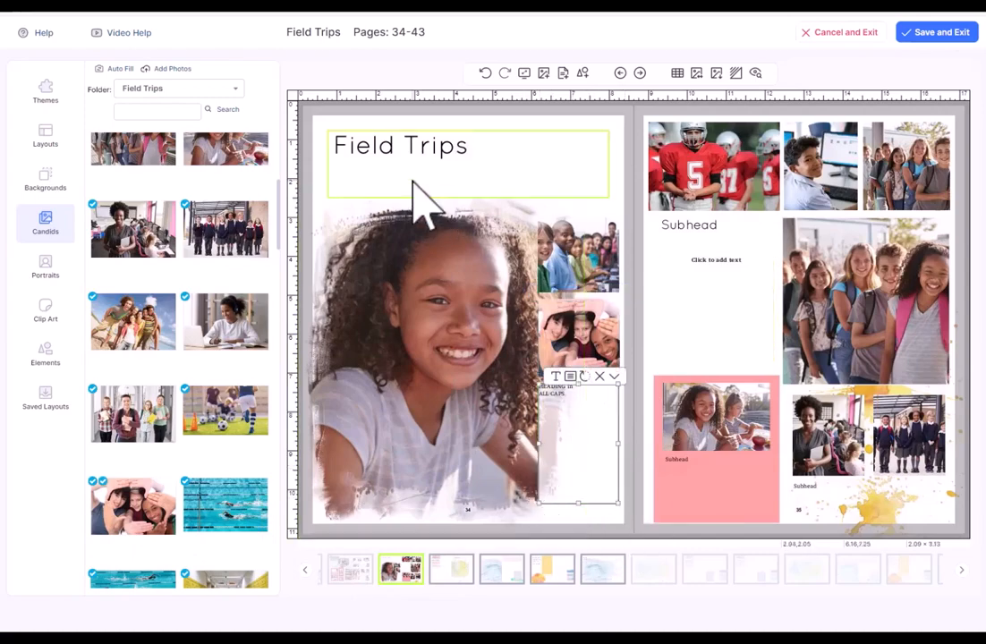
Go to the next spread and browse the Construction clip art and the Arrows, Diversity and Marker Pen elements.
{"action": "left_click", "coordinate": [640, 73]}
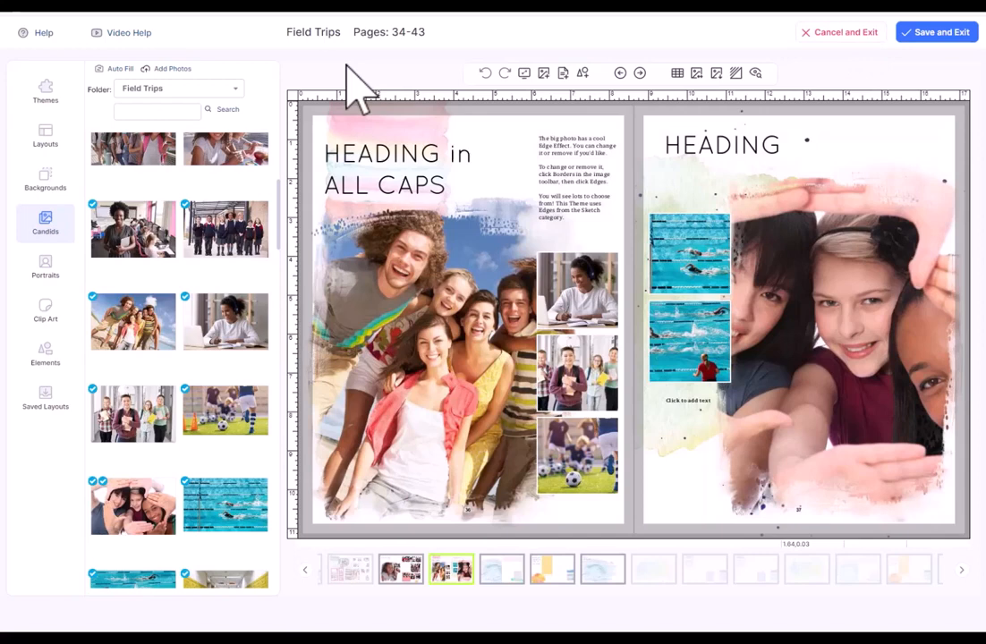
{"action": "left_click", "coordinate": [44, 313]}
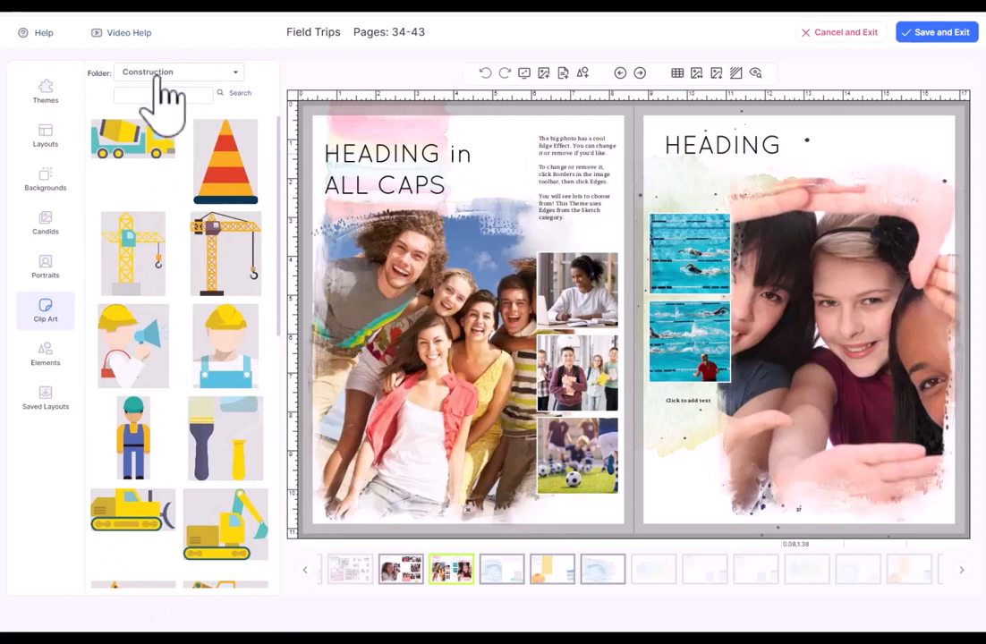
{"action": "left_click", "coordinate": [48, 352]}
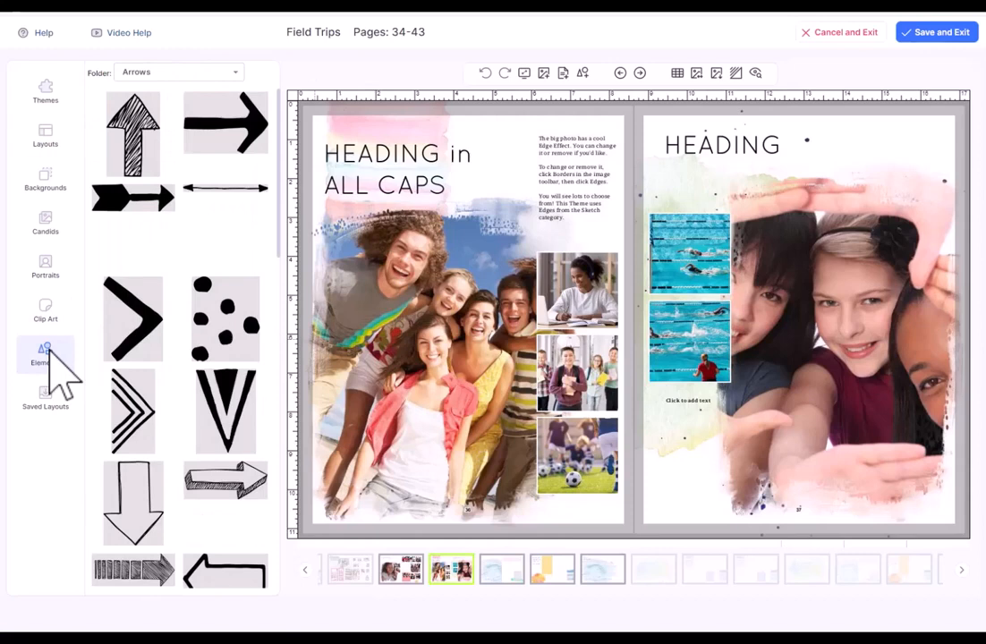
{"action": "left_click", "coordinate": [179, 73]}
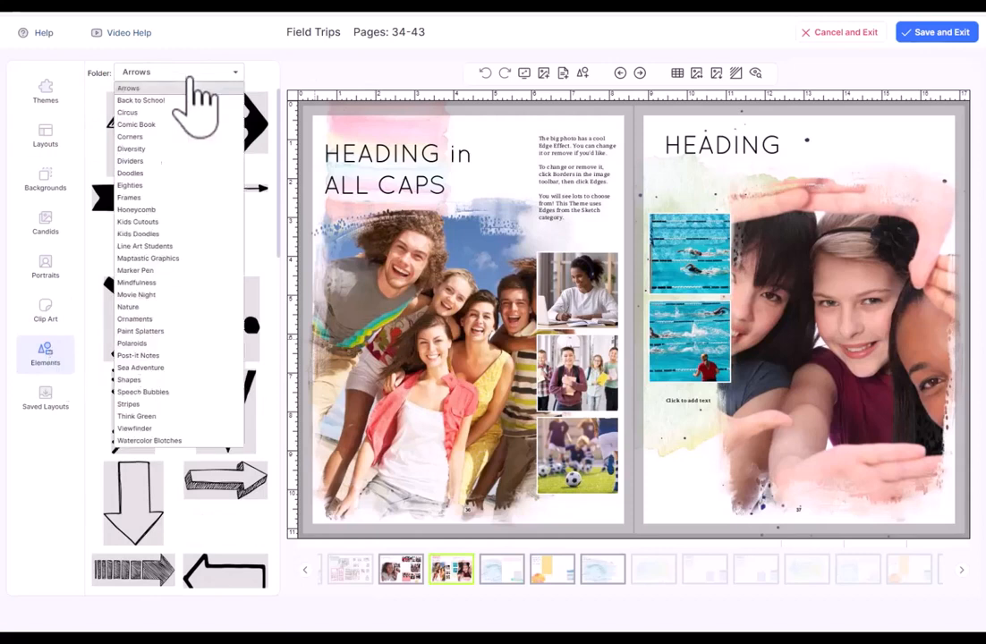
{"action": "left_click", "coordinate": [173, 150]}
{"action": "left_click", "coordinate": [211, 73]}
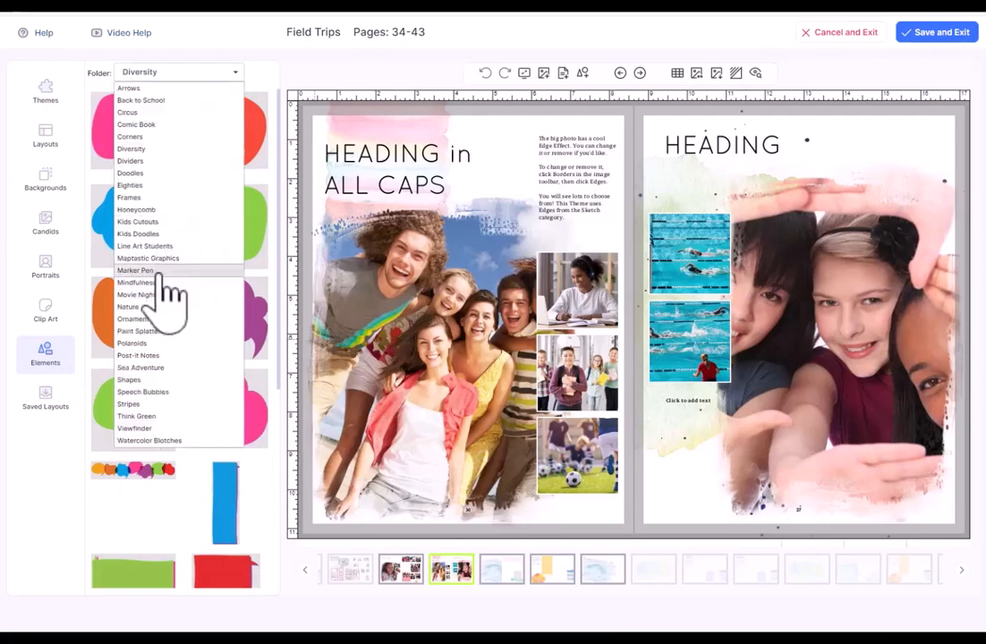
{"action": "left_click", "coordinate": [161, 271]}
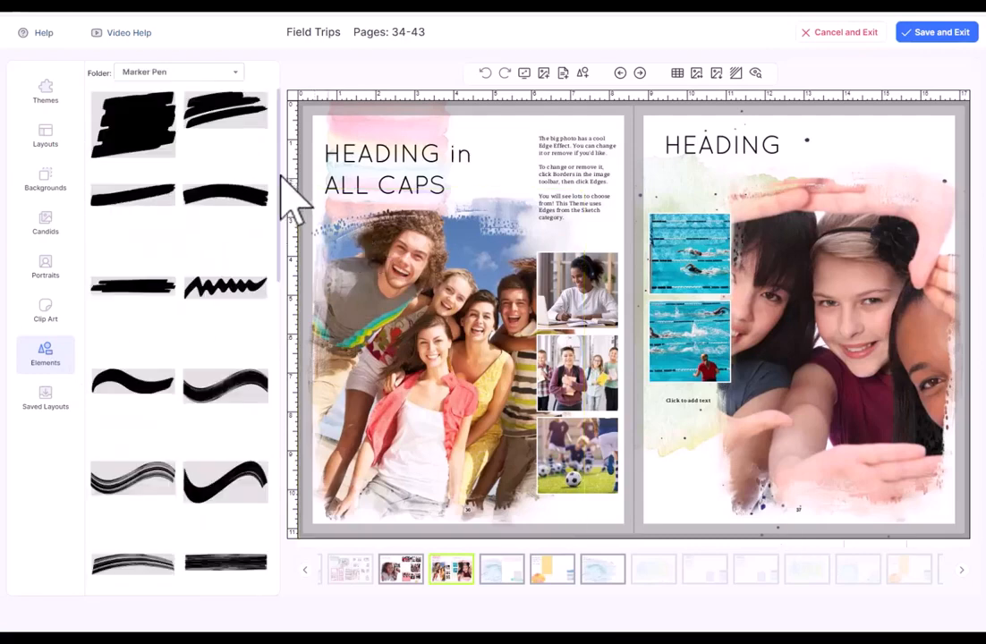
{"action": "mouse_move", "coordinate": [275, 196]}
{"action": "left_mouse_down"}
{"action": "mouse_move", "coordinate": [276, 405]}
{"action": "mouse_move", "coordinate": [274, 183]}
{"action": "left_mouse_up"}
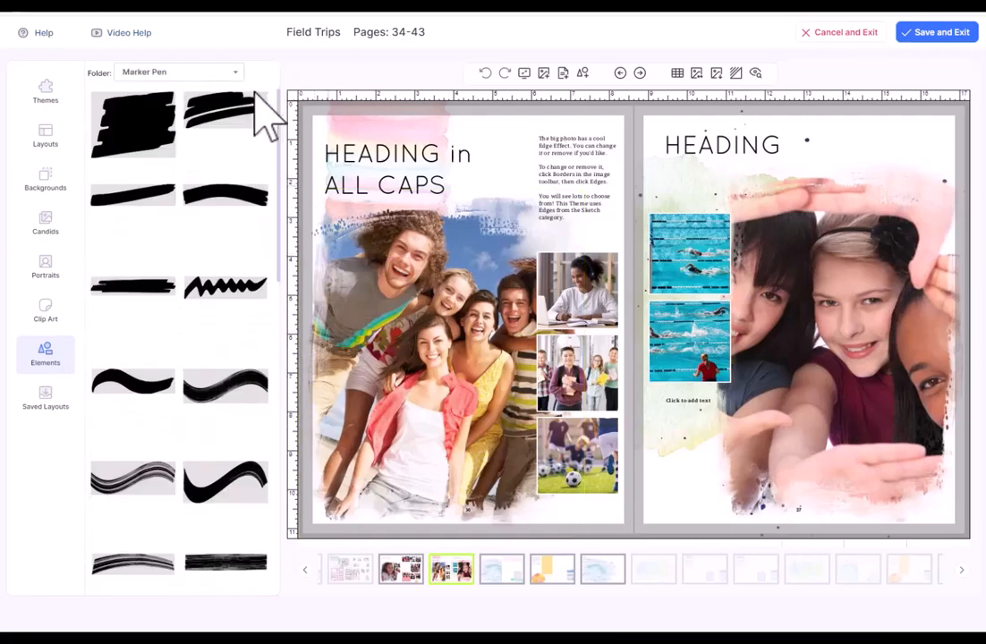
Place the pink Ranunculus blotch from the Watercolor Blotches elements at the HEADING text on page 37.
{"action": "left_click", "coordinate": [211, 74]}
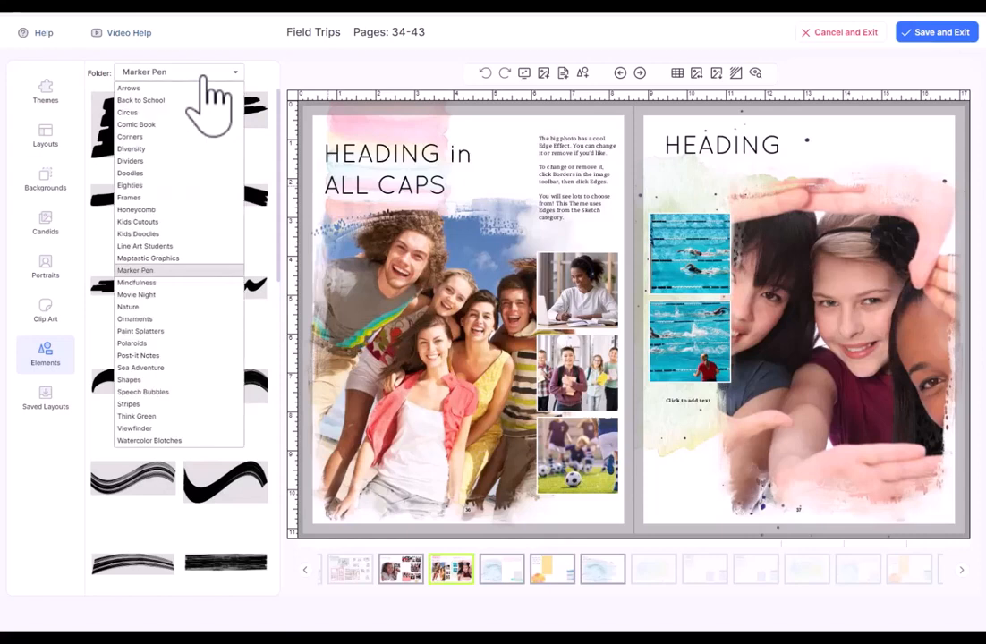
{"action": "left_click", "coordinate": [148, 441]}
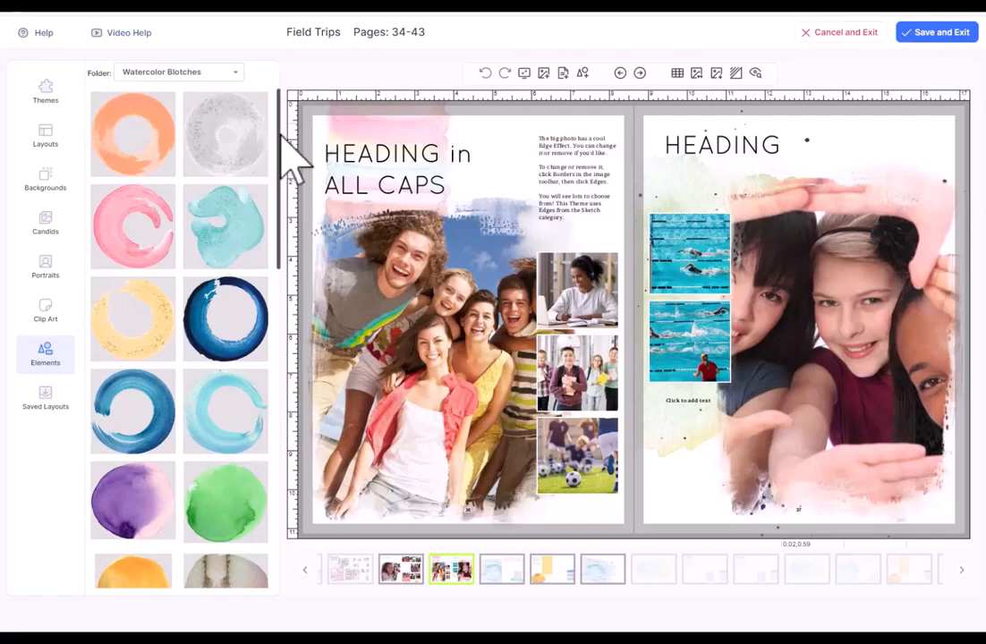
{"action": "left_click_drag", "start_coordinate": [279, 134], "coordinate": [277, 376]}
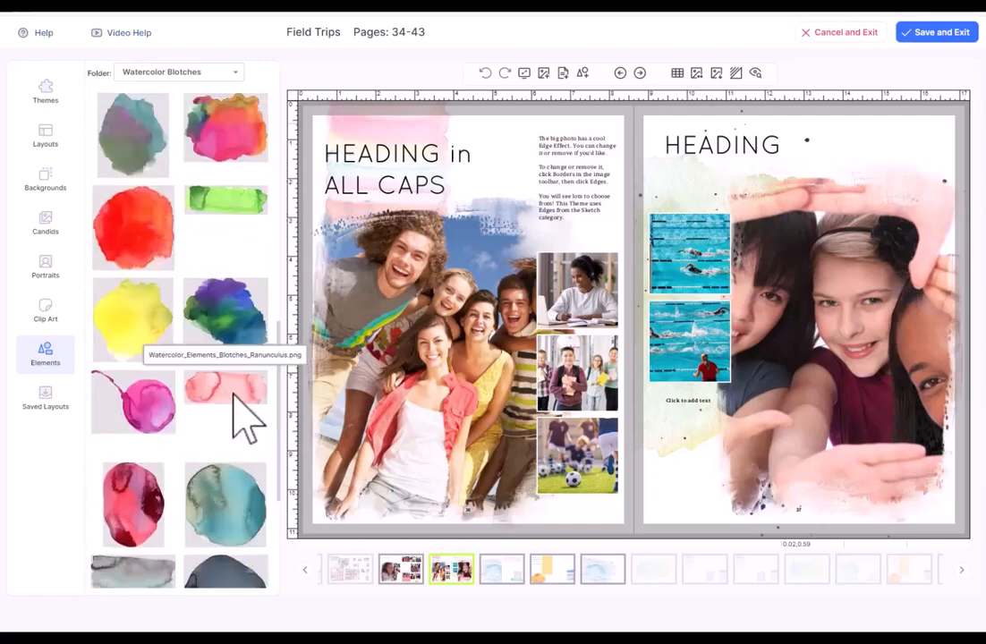
{"action": "left_click_drag", "start_coordinate": [617, 176], "coordinate": [698, 137]}
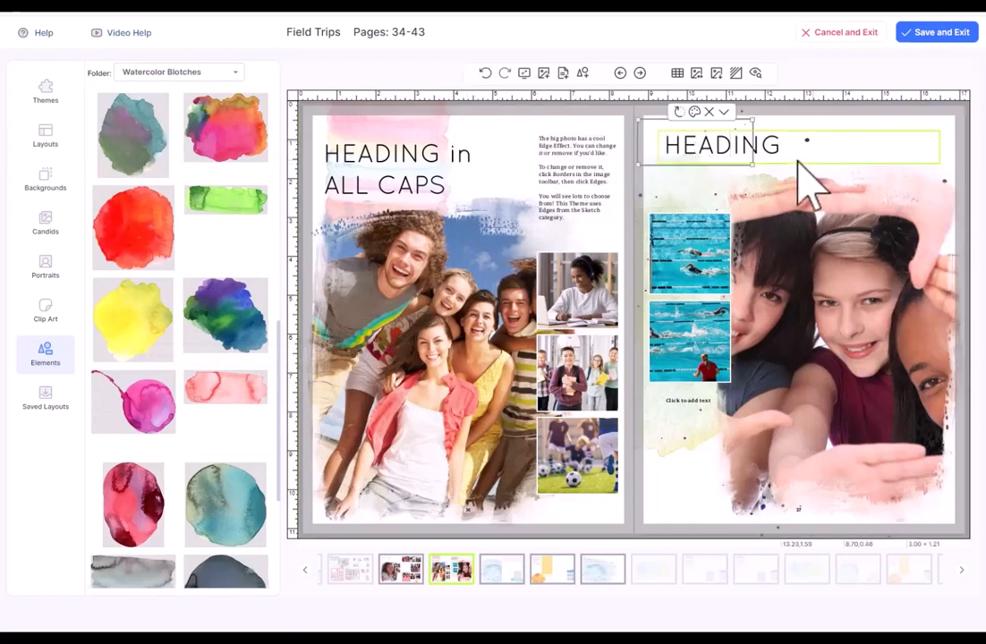
Enlarge the pink blotch on page 37 to about 4.64 × 1.86 and position it over the HEADING text.
{"action": "left_click_drag", "start_coordinate": [744, 163], "coordinate": [881, 143]}
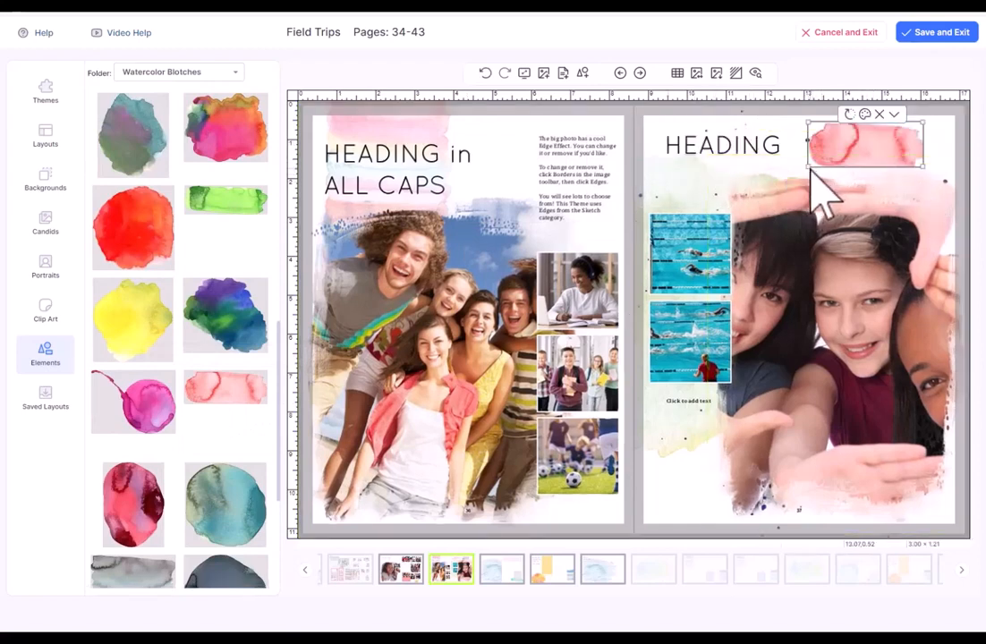
{"action": "left_click_drag", "start_coordinate": [807, 168], "coordinate": [744, 192]}
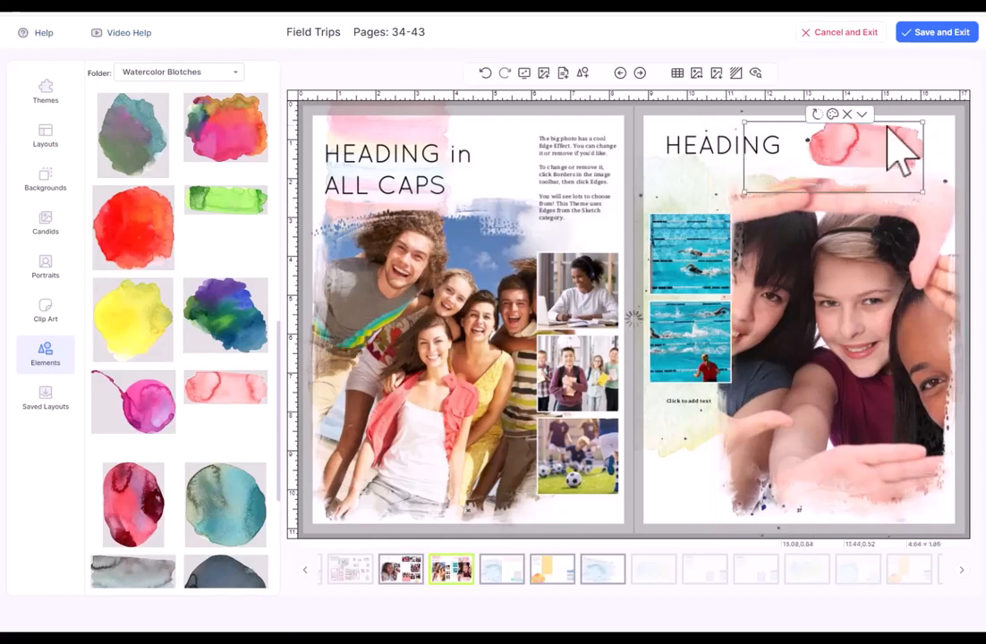
{"action": "left_click_drag", "start_coordinate": [902, 132], "coordinate": [805, 136]}
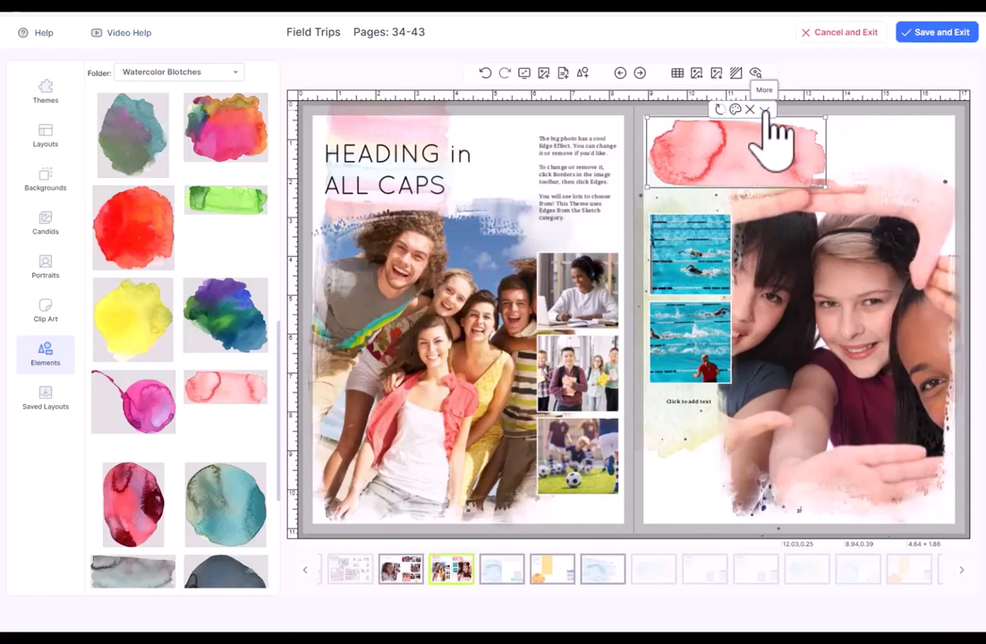
Send the pink blotch backward so it sits behind the HEADING text on page 37.
{"action": "left_click", "coordinate": [765, 110]}
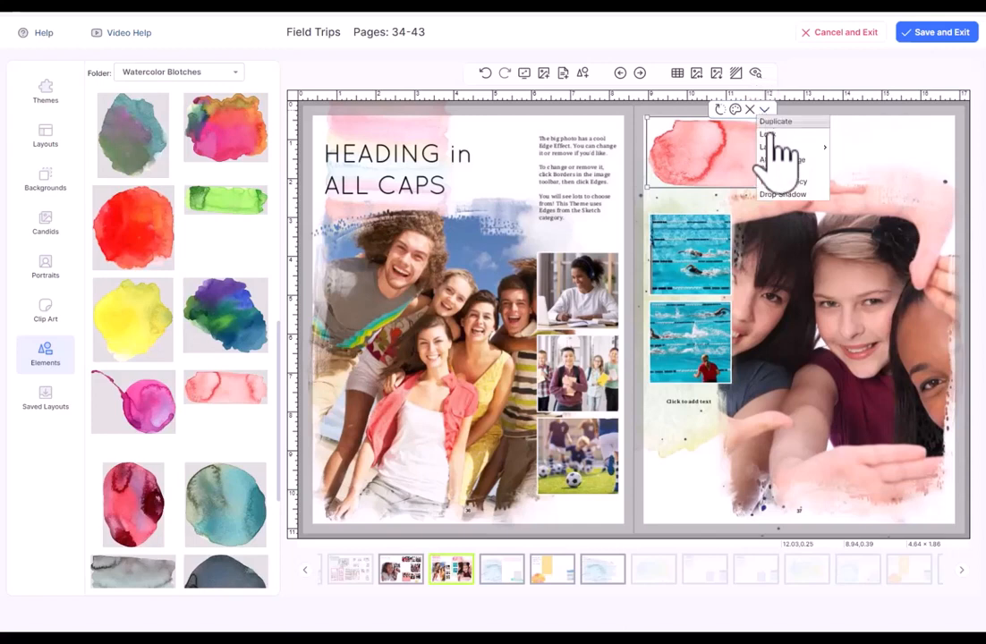
{"action": "mouse_move", "coordinate": [772, 148]}
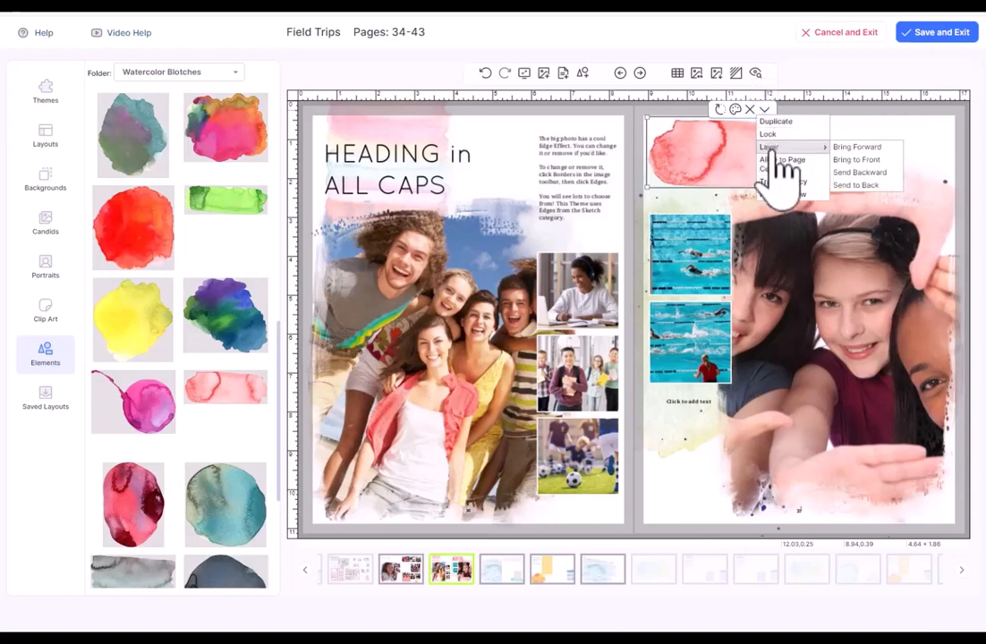
{"action": "left_click", "coordinate": [857, 173]}
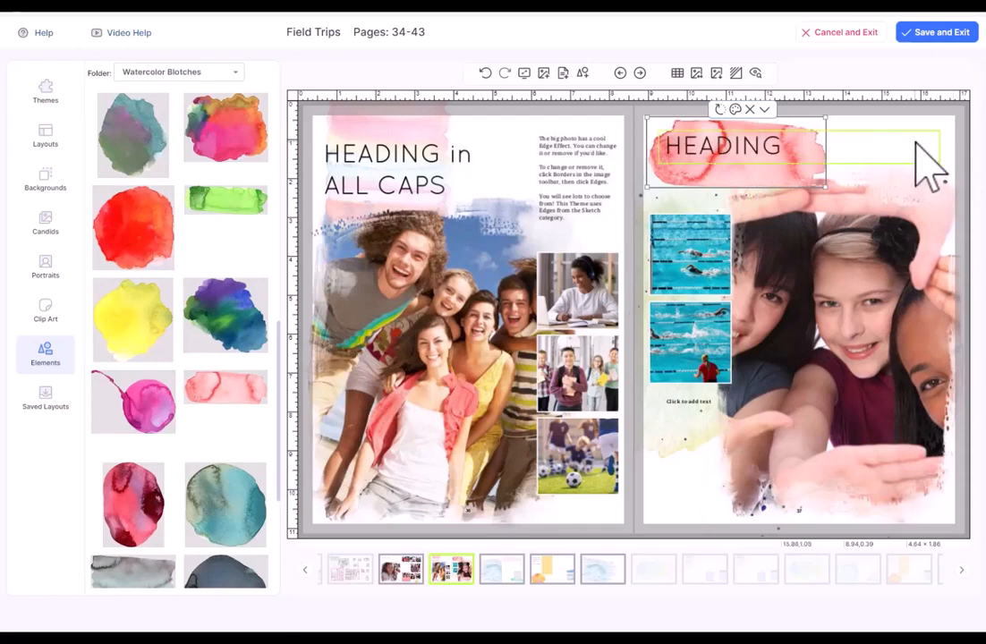
{"action": "left_click", "coordinate": [793, 198]}
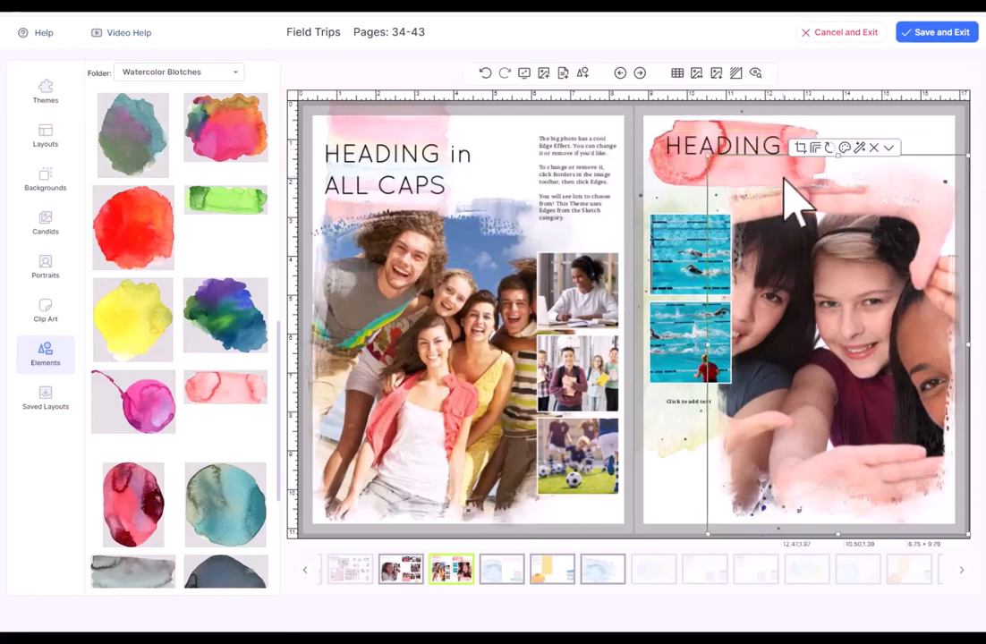
Shift the pink blotch slightly toward the page's upper-left corner and set its transparency to about 41%.
{"action": "left_click", "coordinate": [672, 178]}
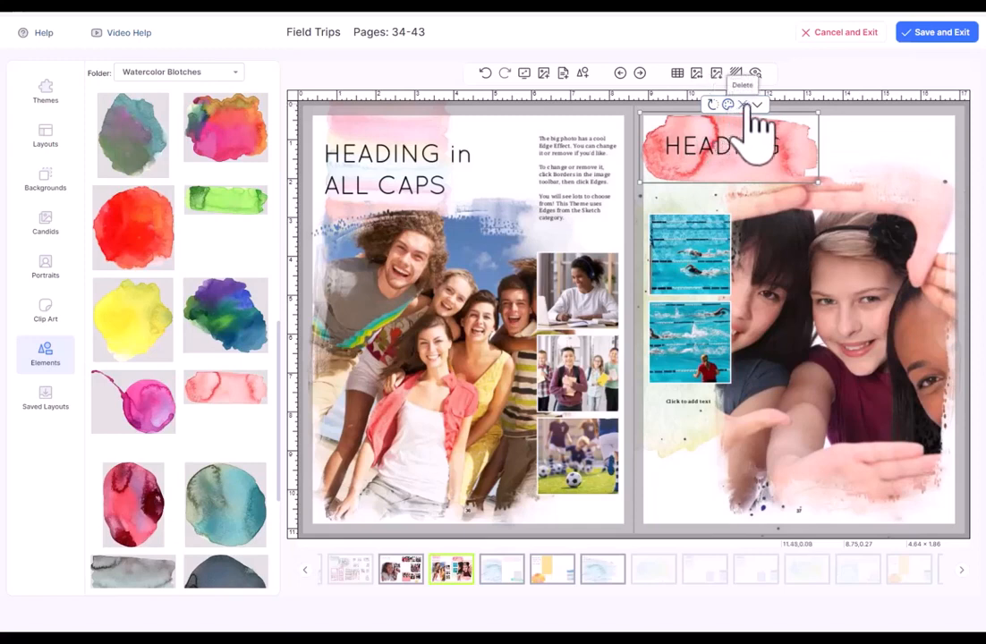
{"action": "left_click", "coordinate": [758, 107]}
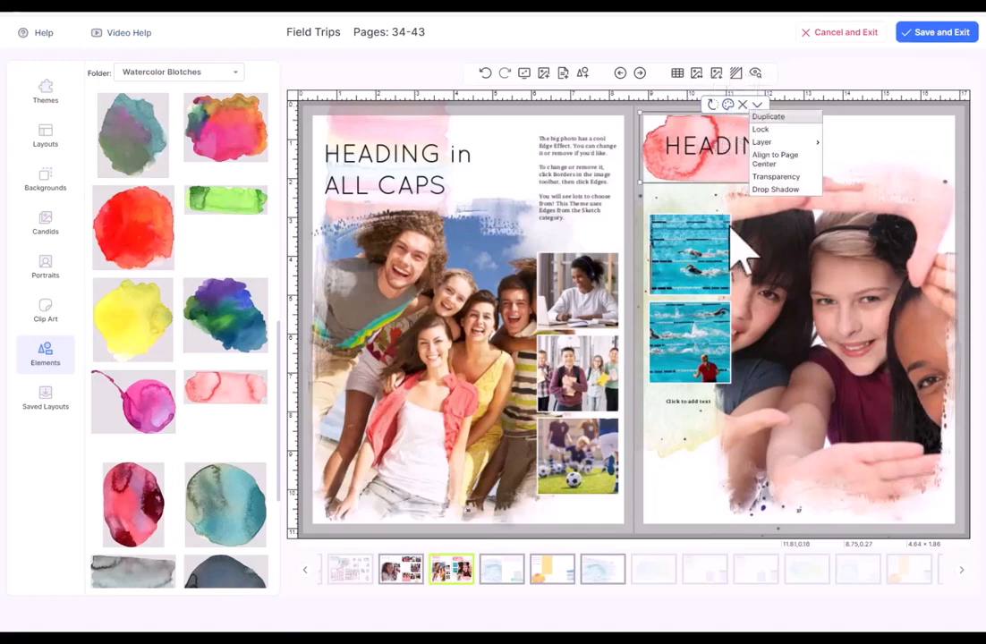
{"action": "left_click", "coordinate": [785, 177]}
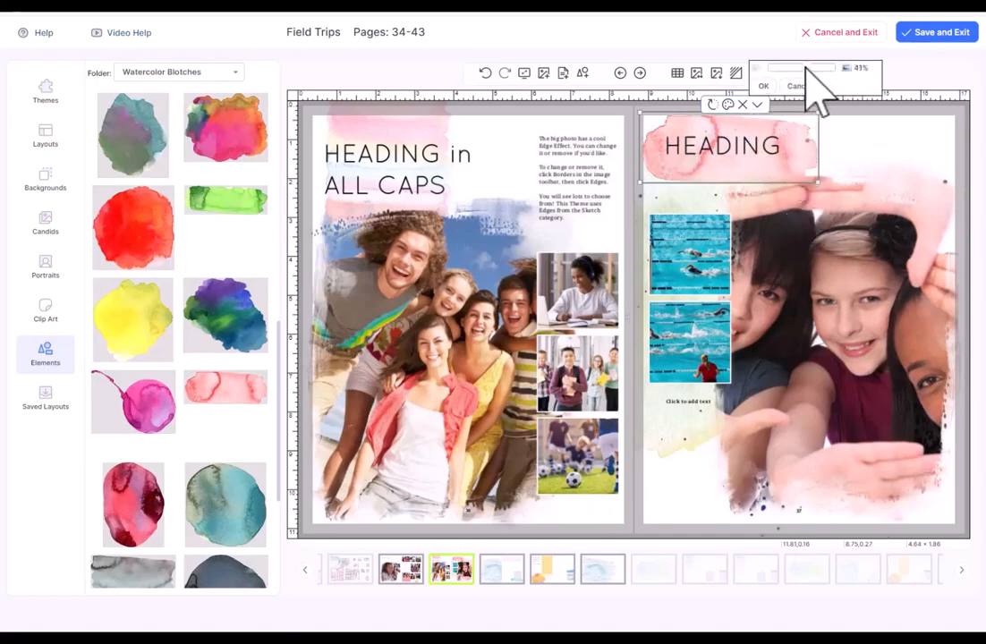
{"action": "left_click", "coordinate": [763, 86]}
{"action": "left_click", "coordinate": [945, 141]}
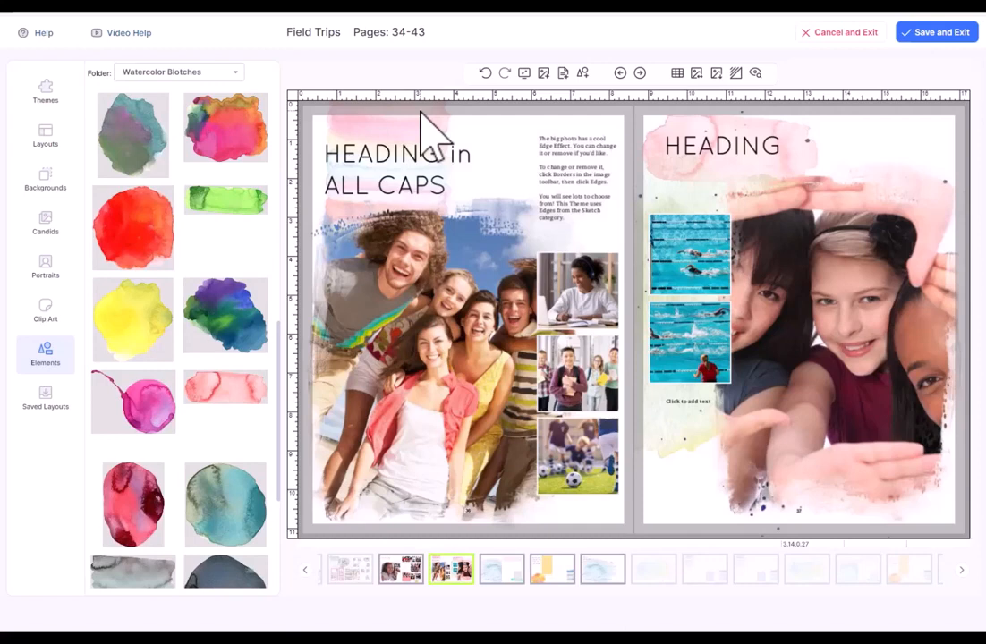
Replace the two small swimming photos on page 37 with the candids of the three girls and the woman writing at a desk.
{"action": "left_click", "coordinate": [47, 226]}
{"action": "left_click_drag", "start_coordinate": [478, 340], "coordinate": [689, 358]}
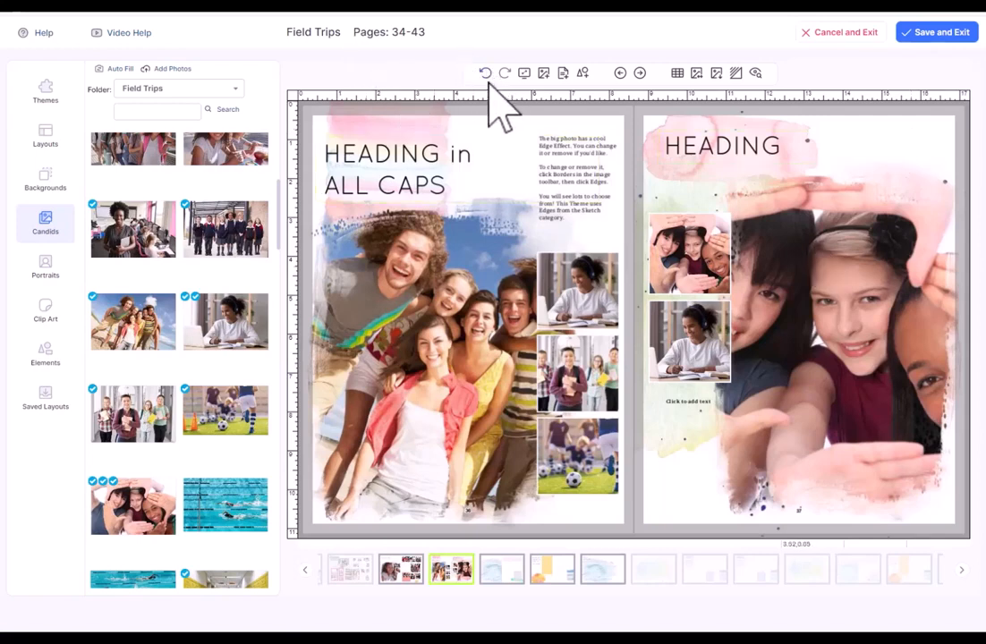
Resize the large photo on page 37 to about 6.63 × 5.06 and position it below the heading, slightly overlapping the small photos.
{"action": "left_click", "coordinate": [836, 285]}
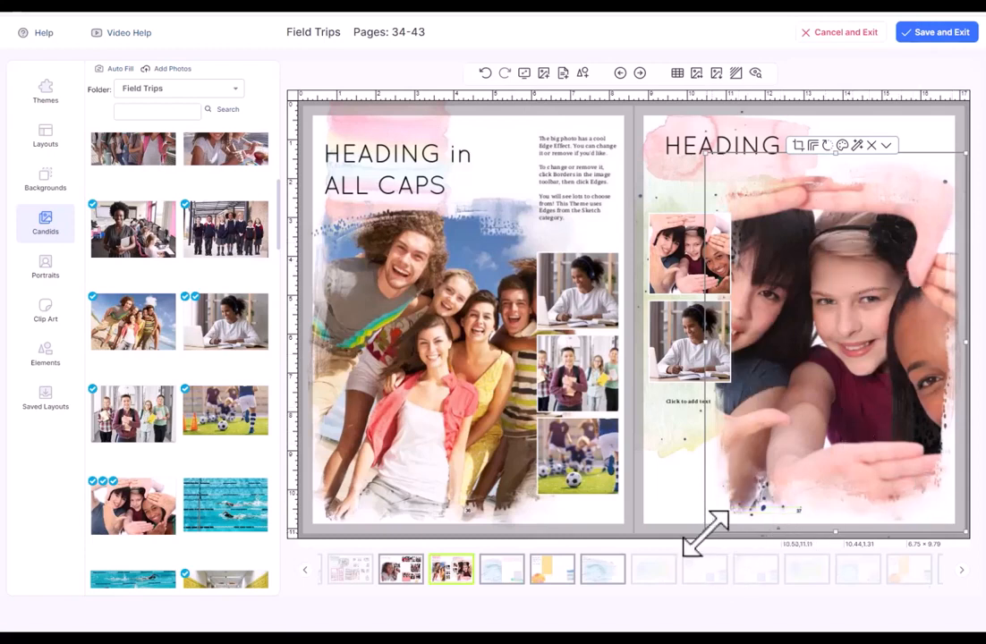
{"action": "left_click_drag", "start_coordinate": [705, 534], "coordinate": [790, 347]}
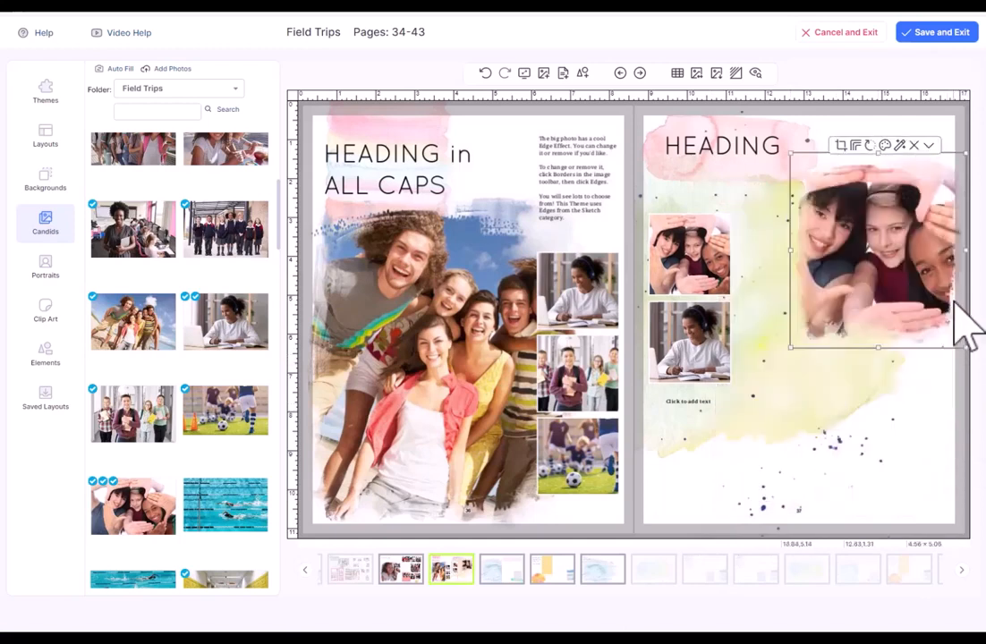
{"action": "left_click_drag", "start_coordinate": [933, 283], "coordinate": [886, 330]}
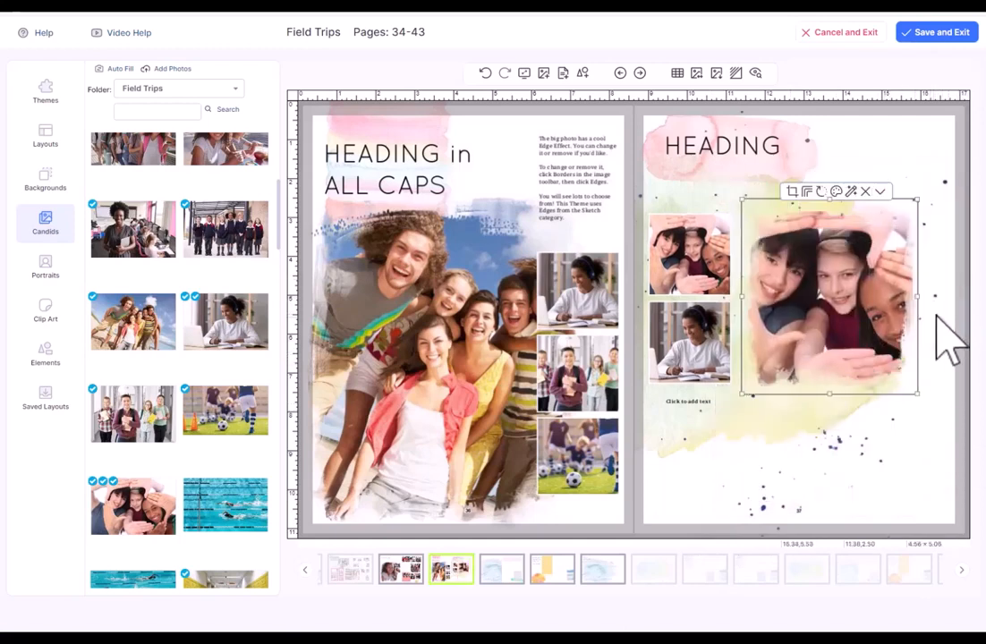
{"action": "left_click_drag", "start_coordinate": [918, 296], "coordinate": [947, 297]}
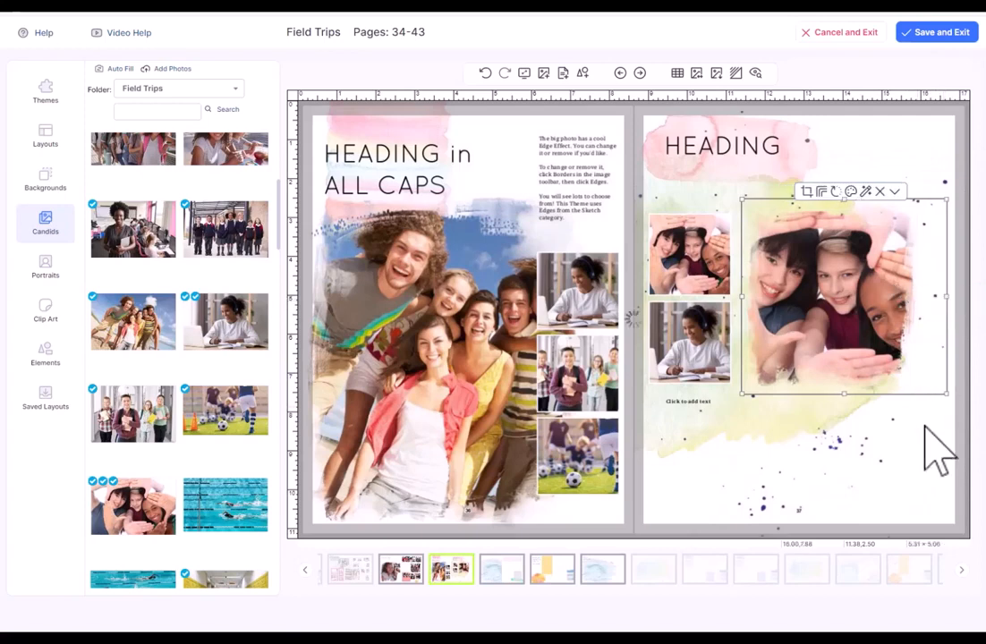
{"action": "left_click_drag", "start_coordinate": [743, 296], "coordinate": [690, 297]}
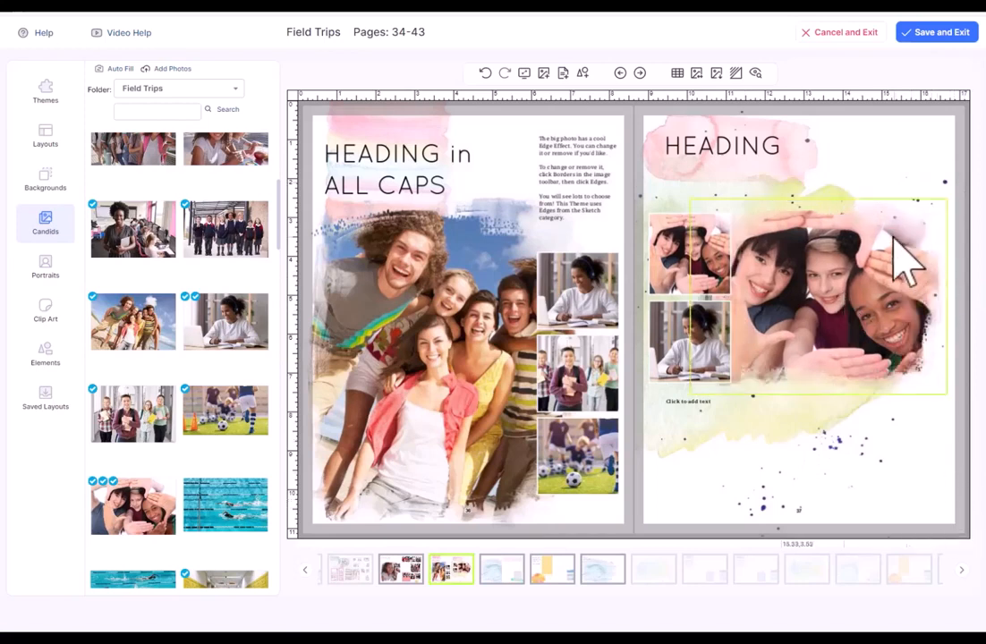
Bring the large photo of the three girls to the front, above the small photos, and undo that layer change.
{"action": "left_click", "coordinate": [869, 191]}
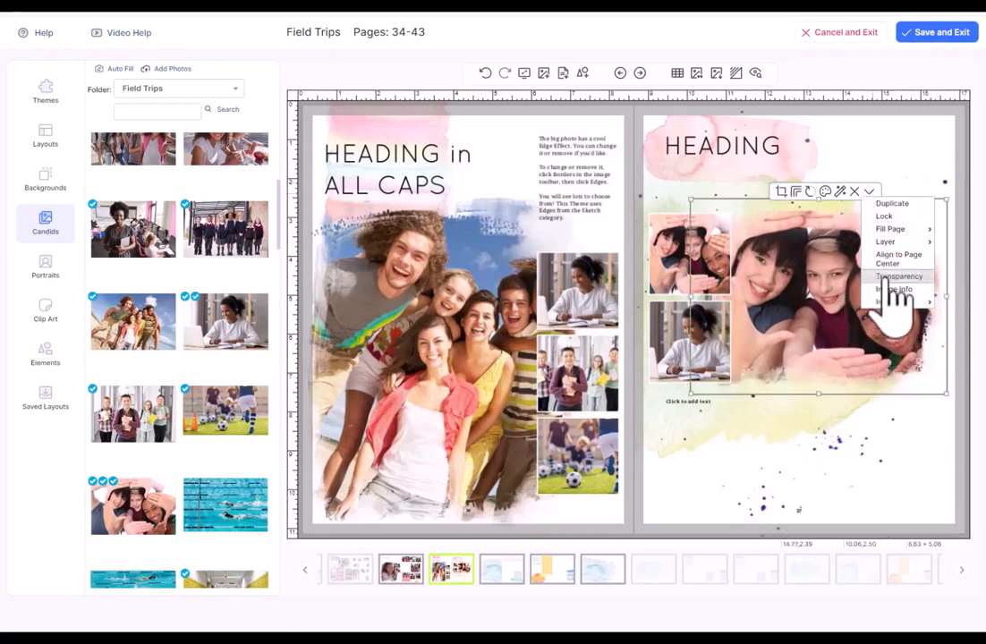
{"action": "mouse_move", "coordinate": [912, 243]}
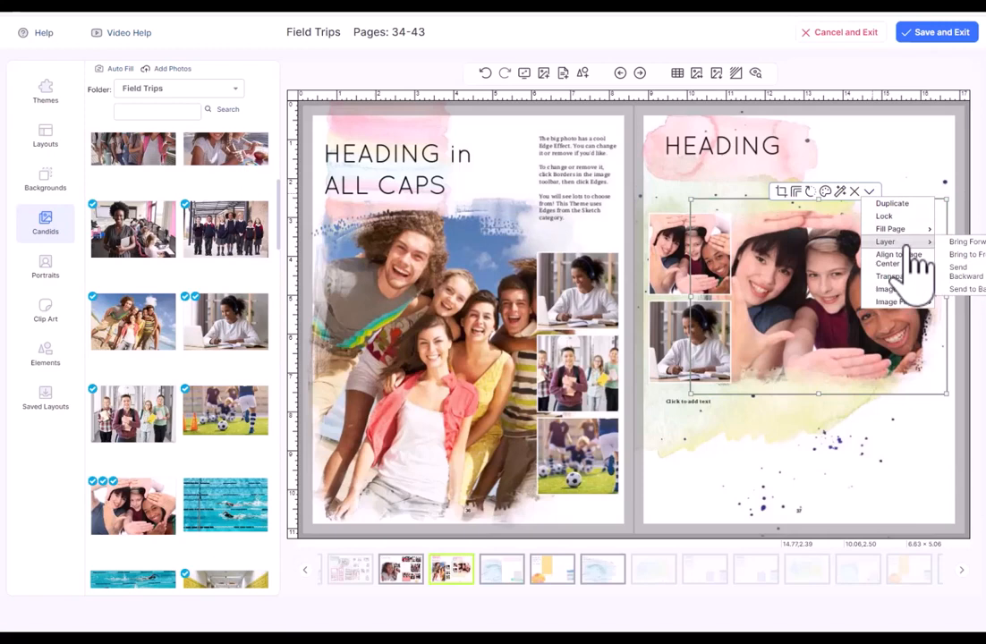
{"action": "left_click", "coordinate": [966, 255]}
{"action": "left_click", "coordinate": [741, 155]}
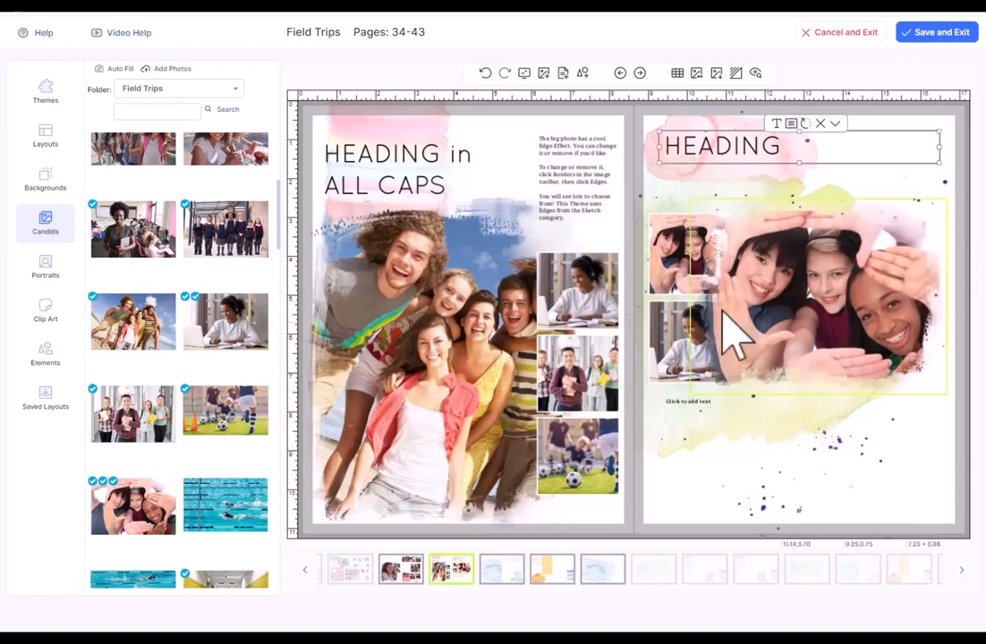
{"action": "left_click", "coordinate": [485, 72]}
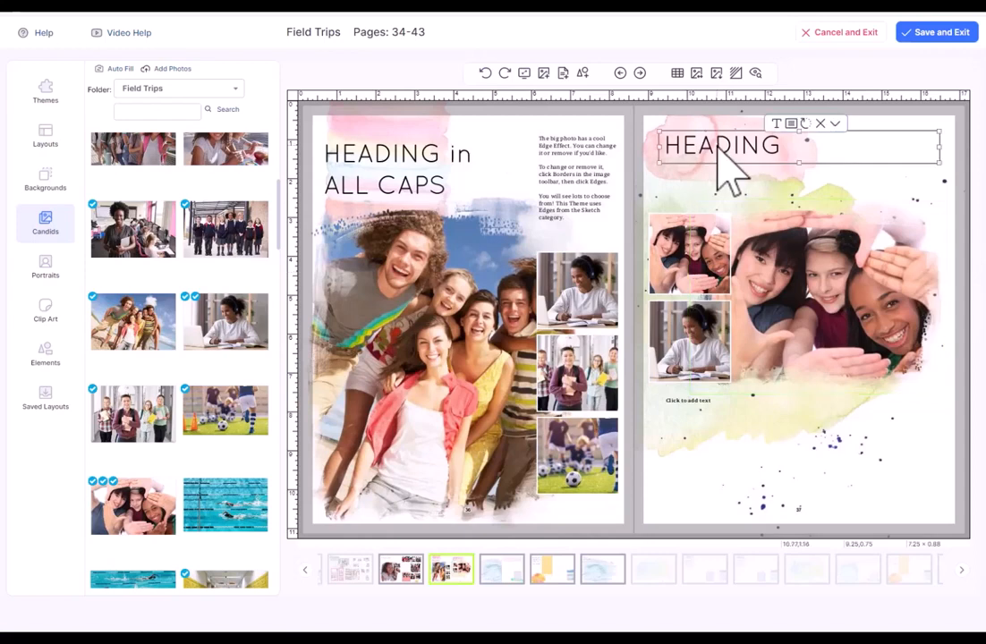
Move the HEADING text onto the large photo on page 37 and set its text color to white.
{"action": "left_click_drag", "start_coordinate": [718, 154], "coordinate": [740, 252]}
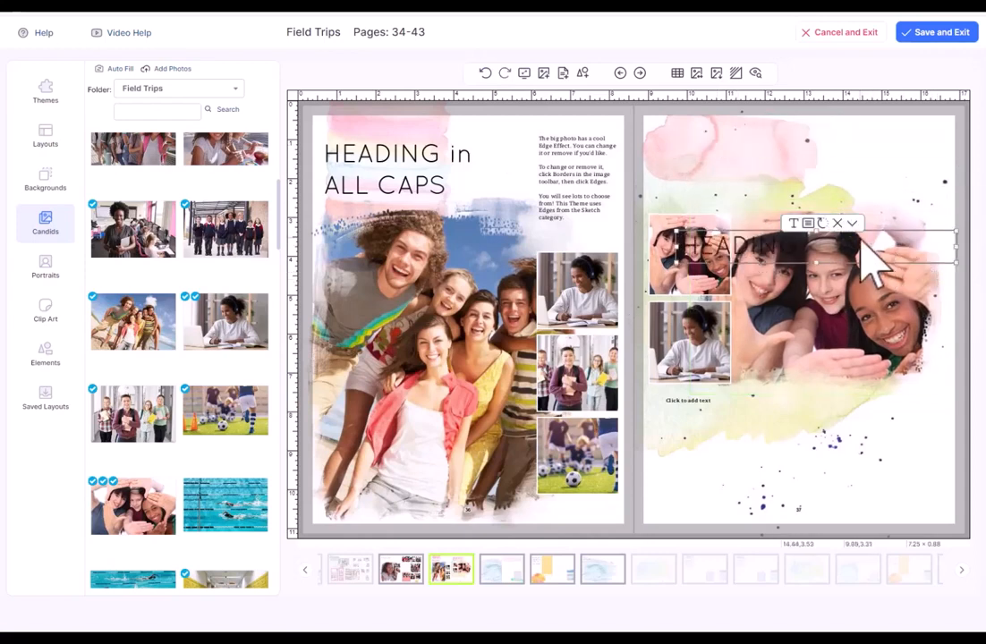
{"action": "left_click", "coordinate": [816, 226]}
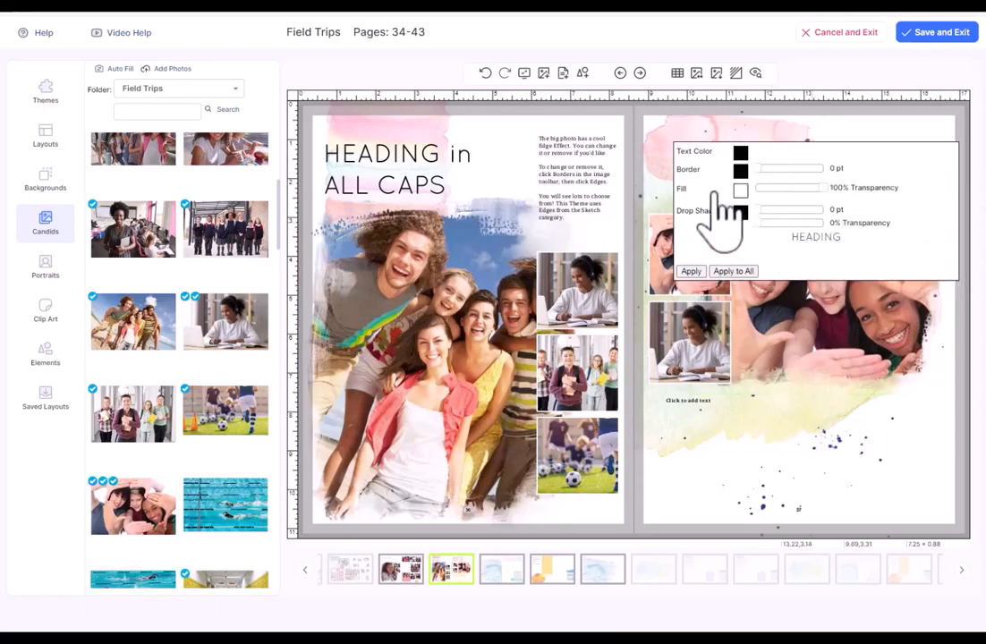
{"action": "left_click", "coordinate": [739, 153]}
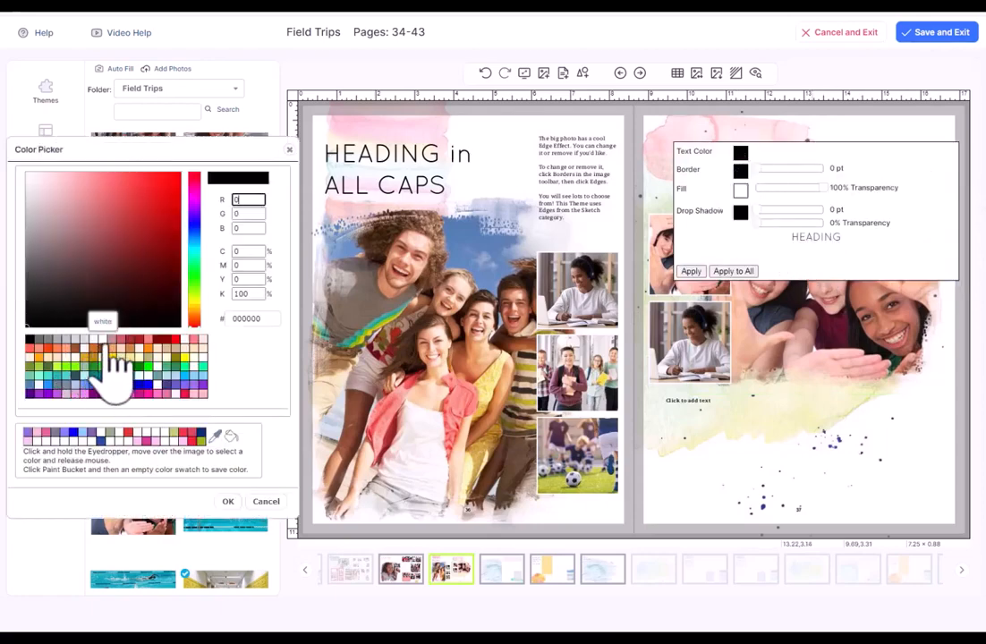
{"action": "left_click", "coordinate": [100, 339]}
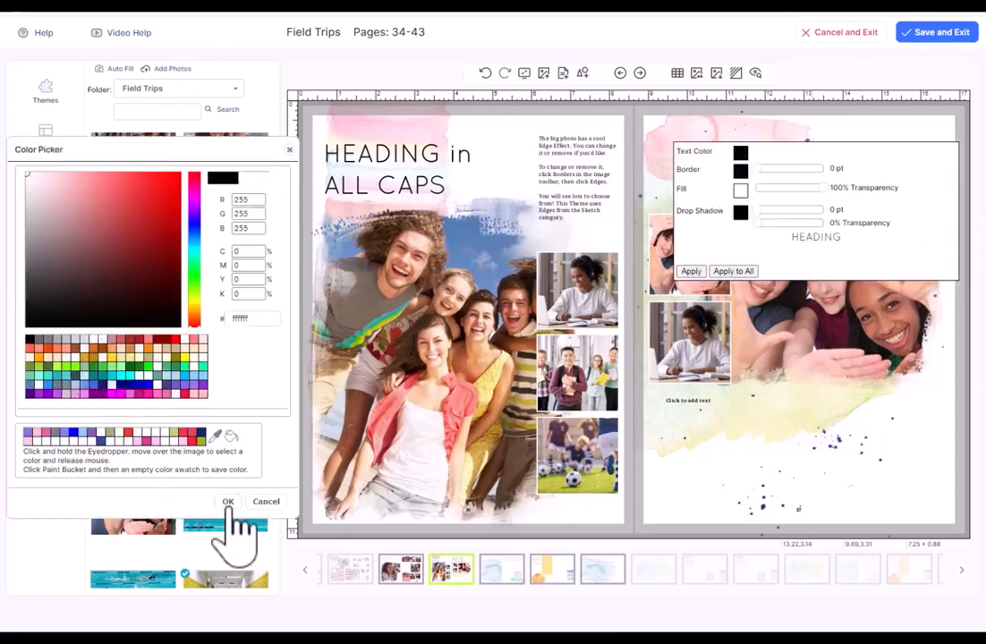
{"action": "left_click", "coordinate": [228, 502]}
{"action": "left_click", "coordinate": [693, 272]}
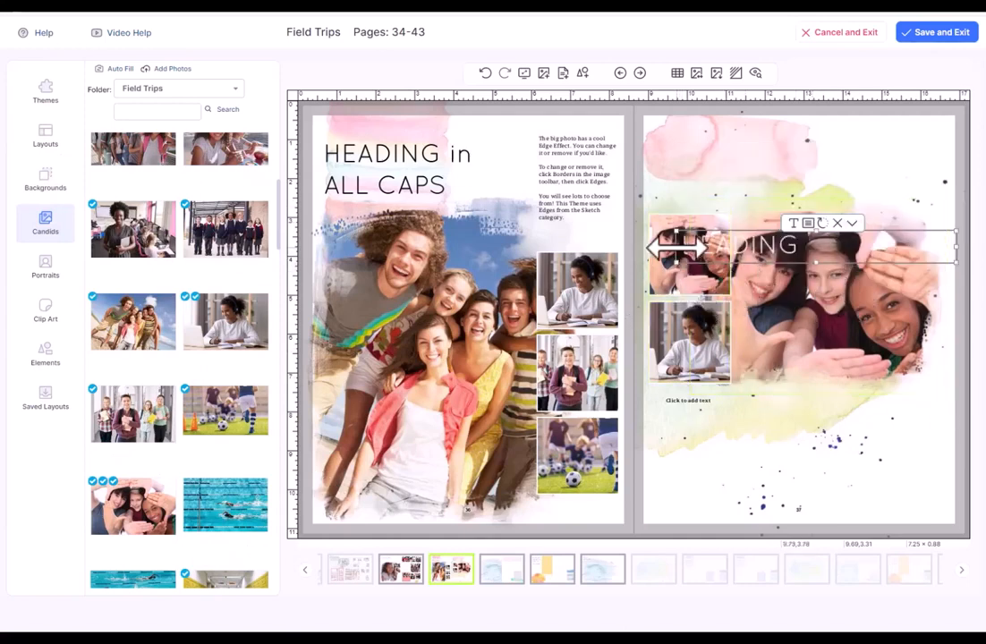
Narrow the HEADING text box on page 37 and move it back onto the pink blotch.
{"action": "left_click_drag", "start_coordinate": [678, 247], "coordinate": [748, 249]}
{"action": "left_click", "coordinate": [636, 323]}
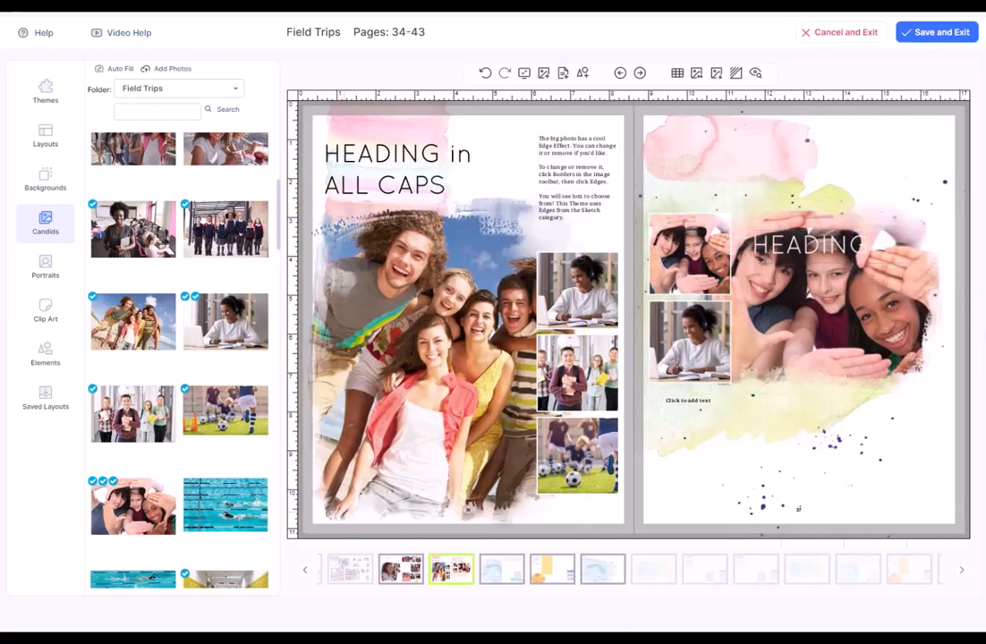
{"action": "left_click", "coordinate": [387, 172]}
{"action": "left_click", "coordinate": [398, 296]}
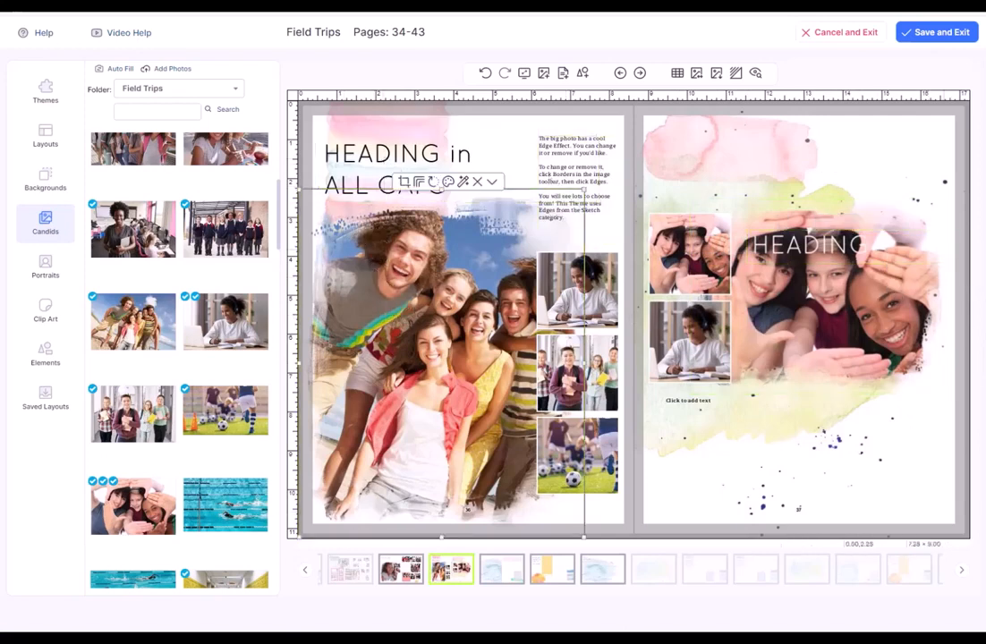
{"action": "left_click", "coordinate": [891, 258]}
{"action": "left_click_drag", "start_coordinate": [891, 258], "coordinate": [803, 167]}
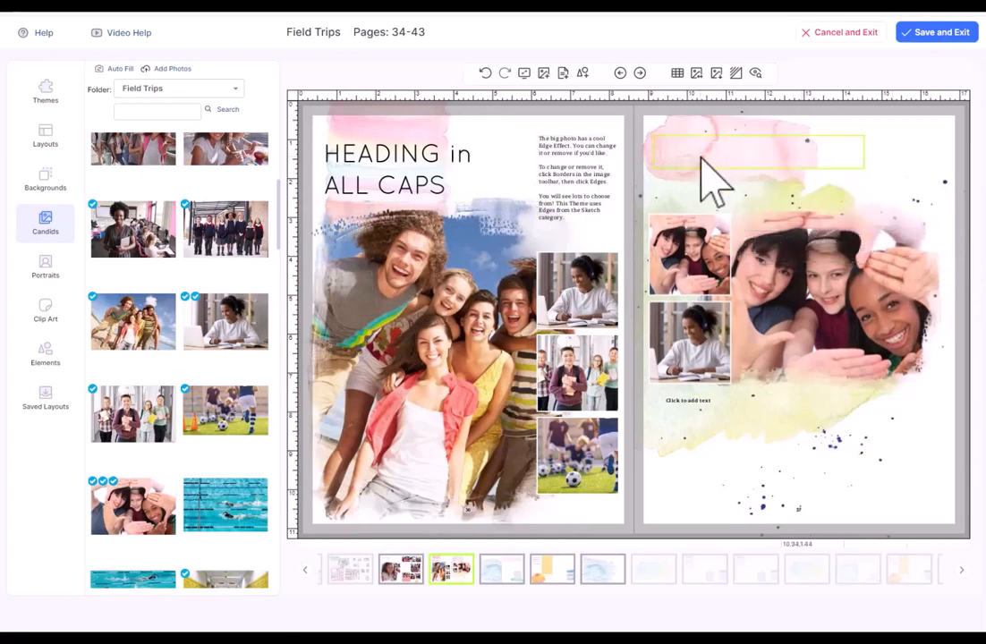
Add an image box, place it below the large photo on page 37, and enlarge it to about 2.69 × 2.63.
{"action": "left_click", "coordinate": [561, 75]}
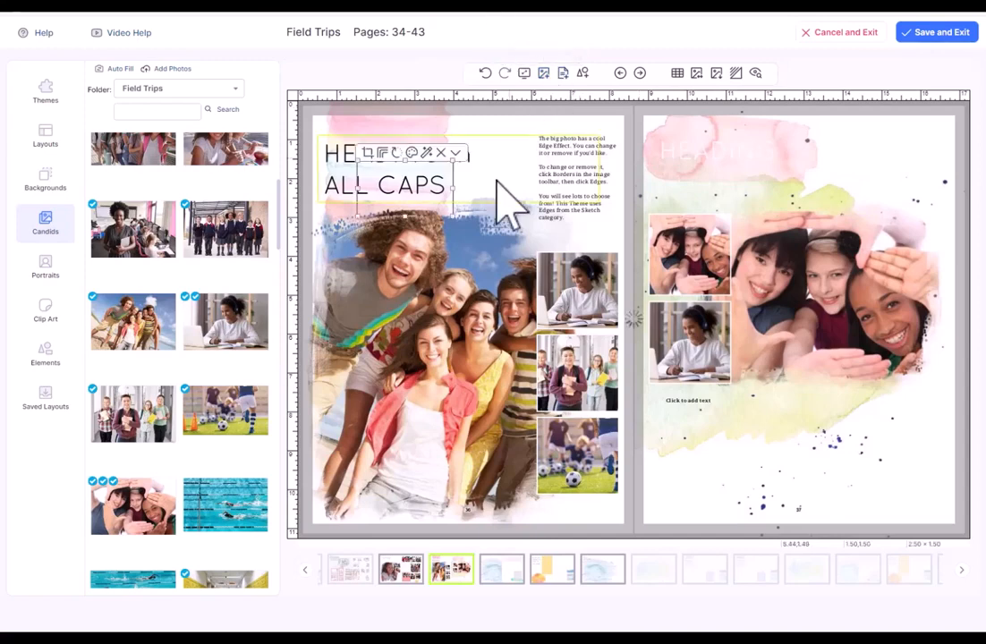
{"action": "left_click_drag", "start_coordinate": [436, 174], "coordinate": [818, 417]}
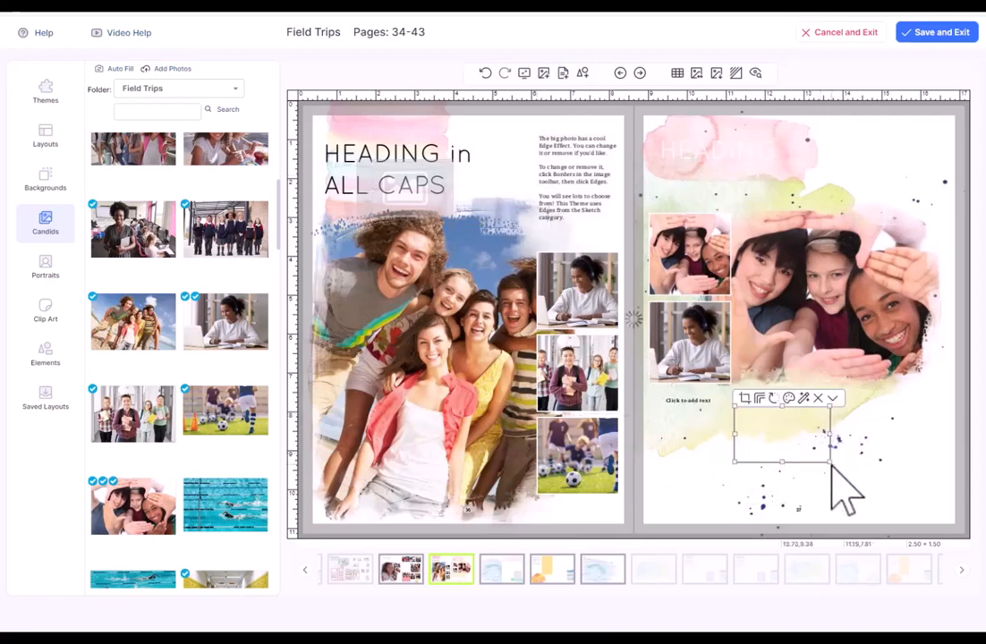
{"action": "left_click_drag", "start_coordinate": [830, 463], "coordinate": [837, 506]}
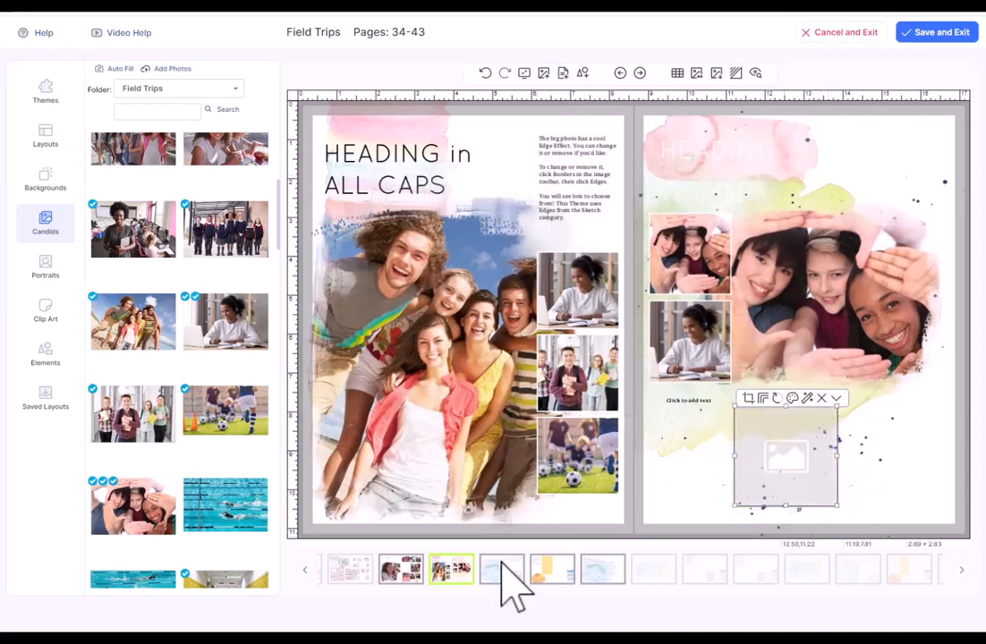
Fill the new image box with the candid of the woman holding a camera and place the boy-with-backpack candid at page 37's upper-right corner.
{"action": "scroll", "coordinate": [204, 572], "scroll_direction": "down", "scroll_amount": 1}
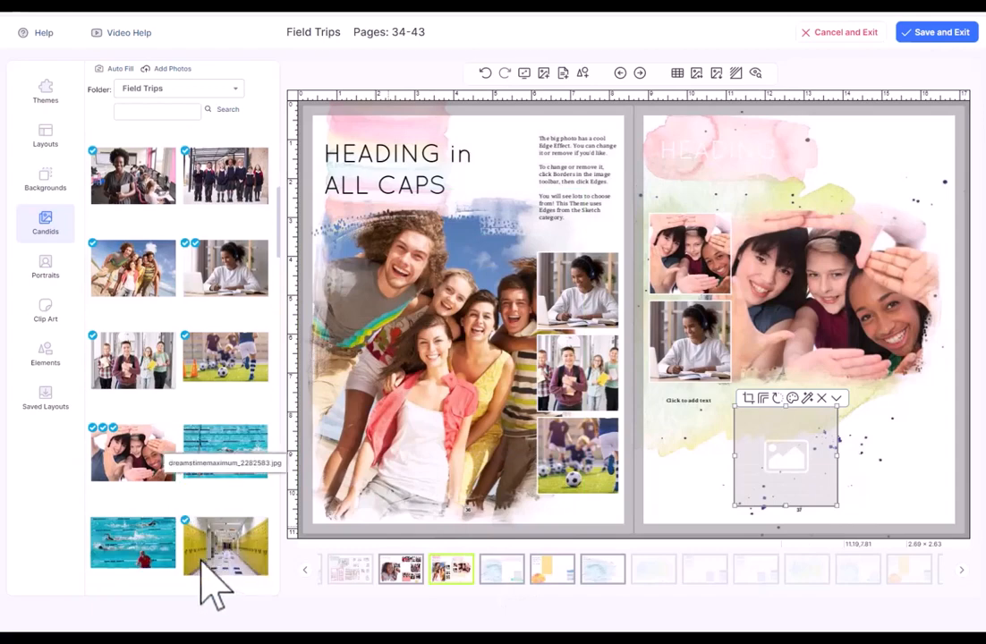
{"action": "scroll", "coordinate": [199, 573], "scroll_direction": "down", "scroll_amount": 5}
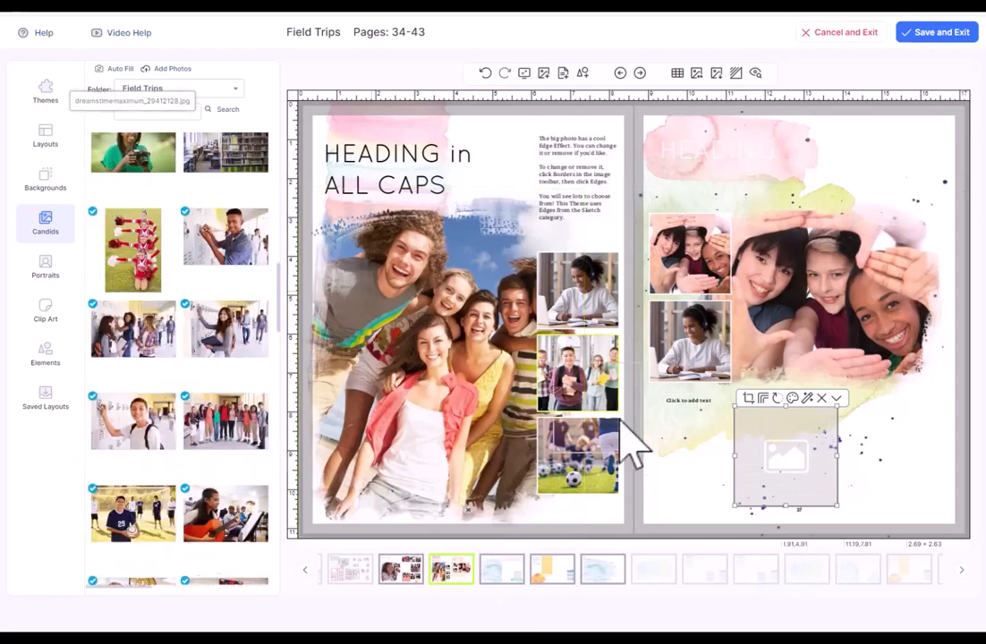
{"action": "left_click_drag", "start_coordinate": [619, 419], "coordinate": [776, 465]}
{"action": "left_click", "coordinate": [894, 479]}
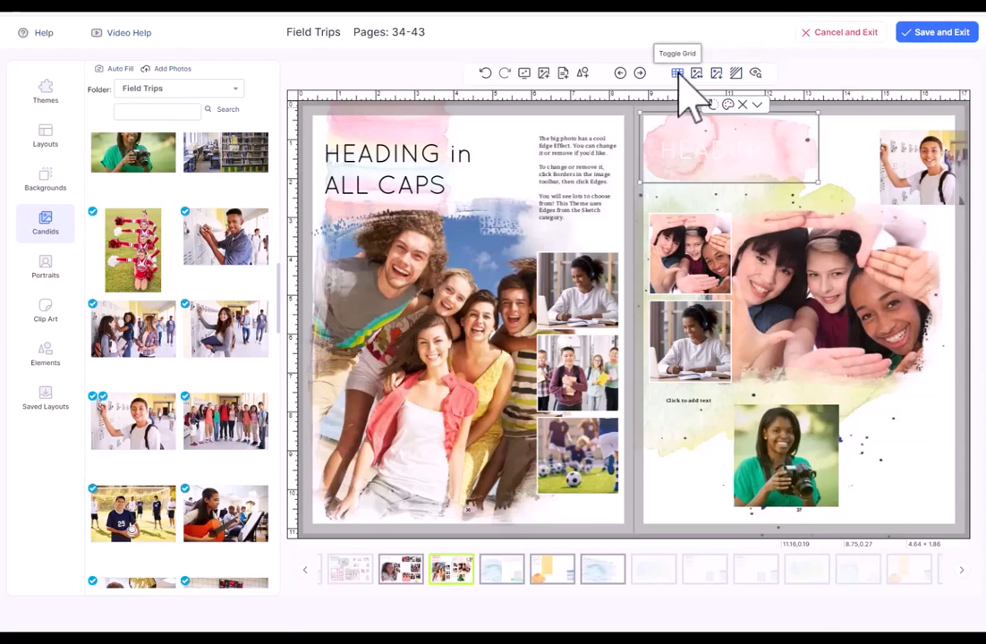
Turn on the page grid and open the snap increment options.
{"action": "left_click", "coordinate": [678, 74]}
{"action": "left_click", "coordinate": [700, 87]}
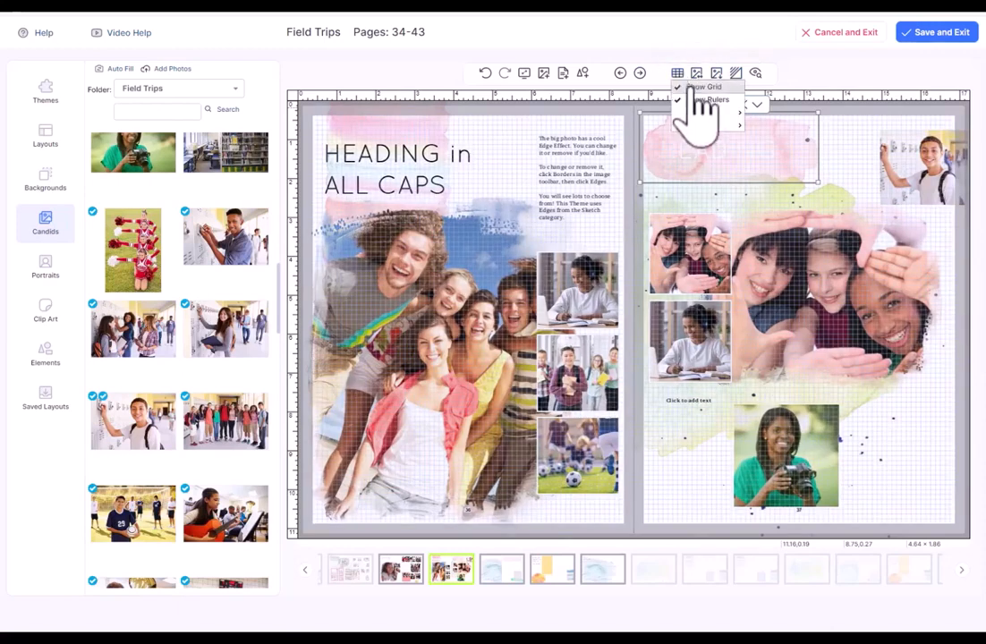
{"action": "mouse_move", "coordinate": [728, 114]}
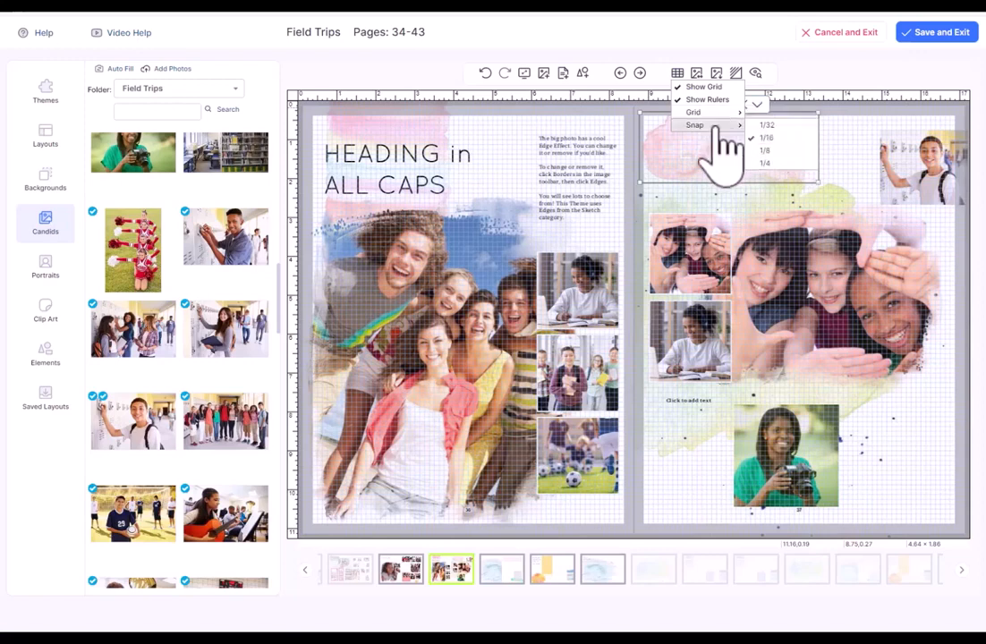
{"action": "left_click", "coordinate": [791, 151]}
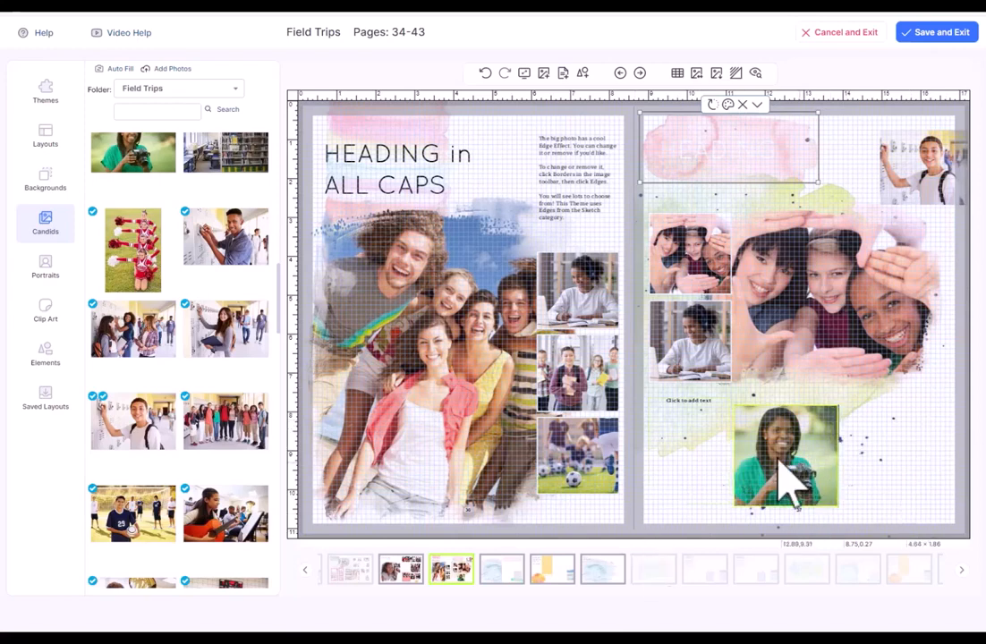
Replace page 37's small text box with the woman-with-camera photo, resized to about 2.13 × 1.56.
{"action": "left_click", "coordinate": [711, 451]}
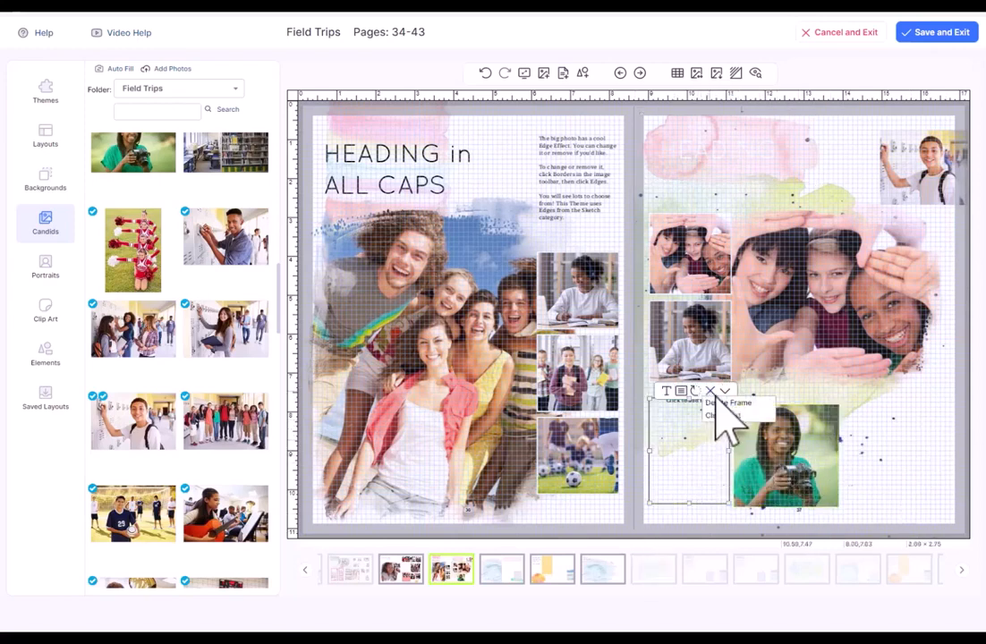
{"action": "left_click", "coordinate": [711, 391]}
{"action": "left_click", "coordinate": [730, 452]}
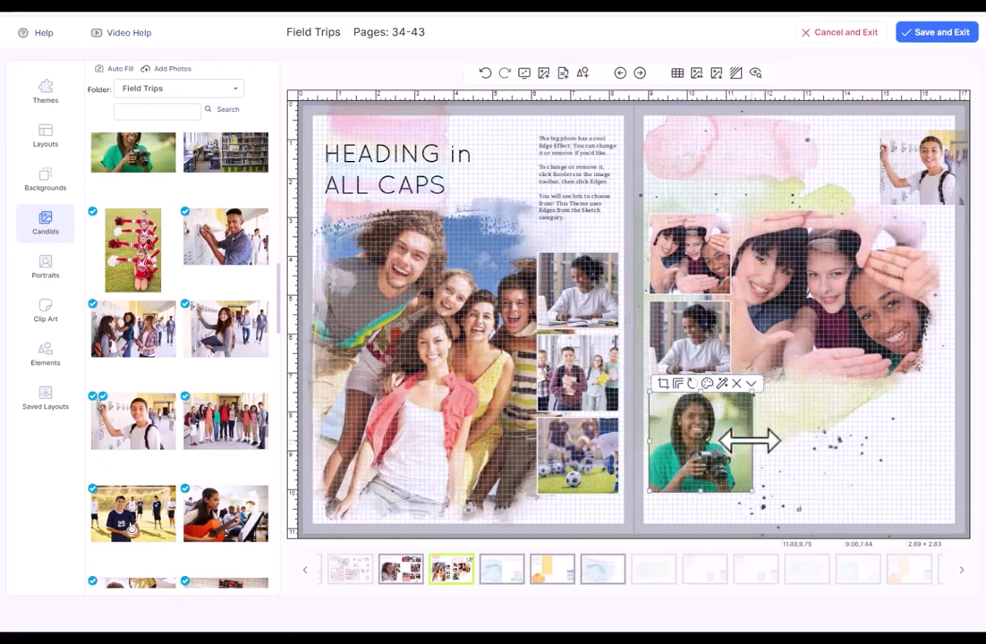
{"action": "left_click_drag", "start_coordinate": [752, 441], "coordinate": [730, 441]}
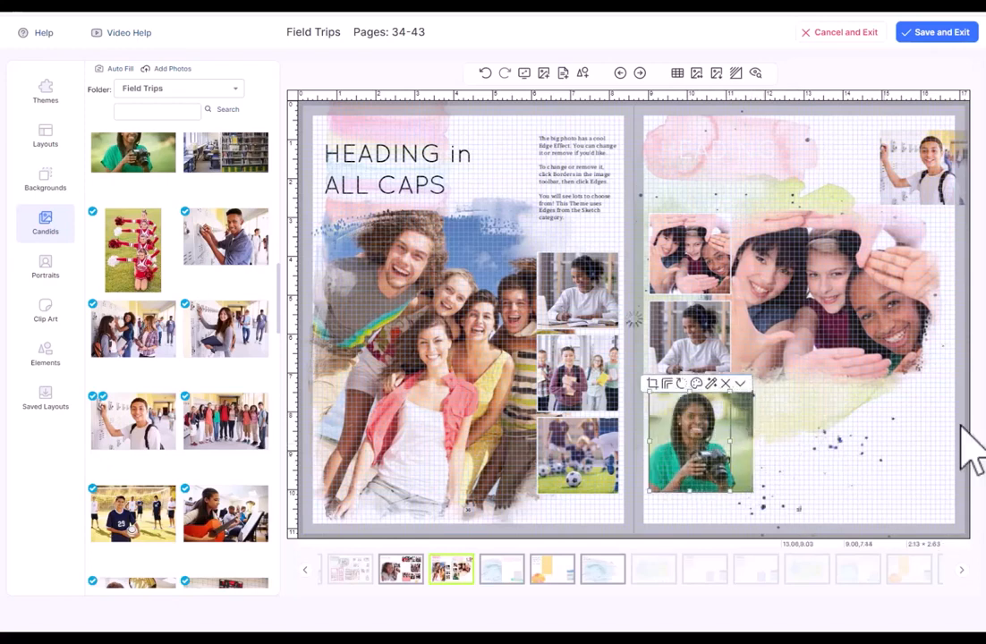
{"action": "left_click_drag", "start_coordinate": [688, 492], "coordinate": [692, 449]}
{"action": "left_click", "coordinate": [692, 475]}
Place the hallway group candid below the woman-with-camera photo on page 37 and shrink it to about 2.19 wide.
{"action": "left_click_drag", "start_coordinate": [209, 422], "coordinate": [677, 485]}
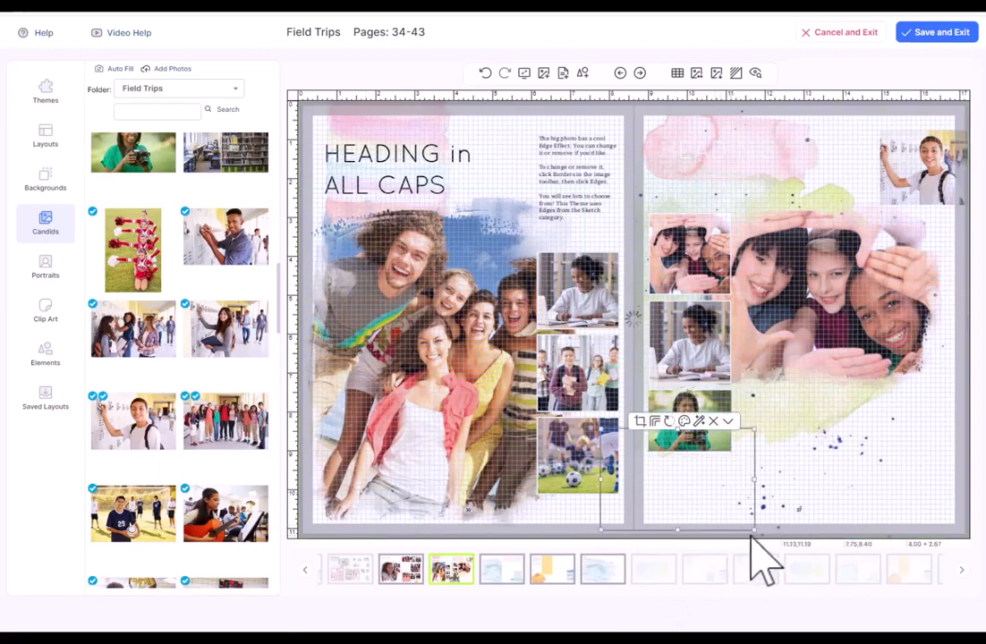
{"action": "left_click_drag", "start_coordinate": [590, 421], "coordinate": [650, 452]}
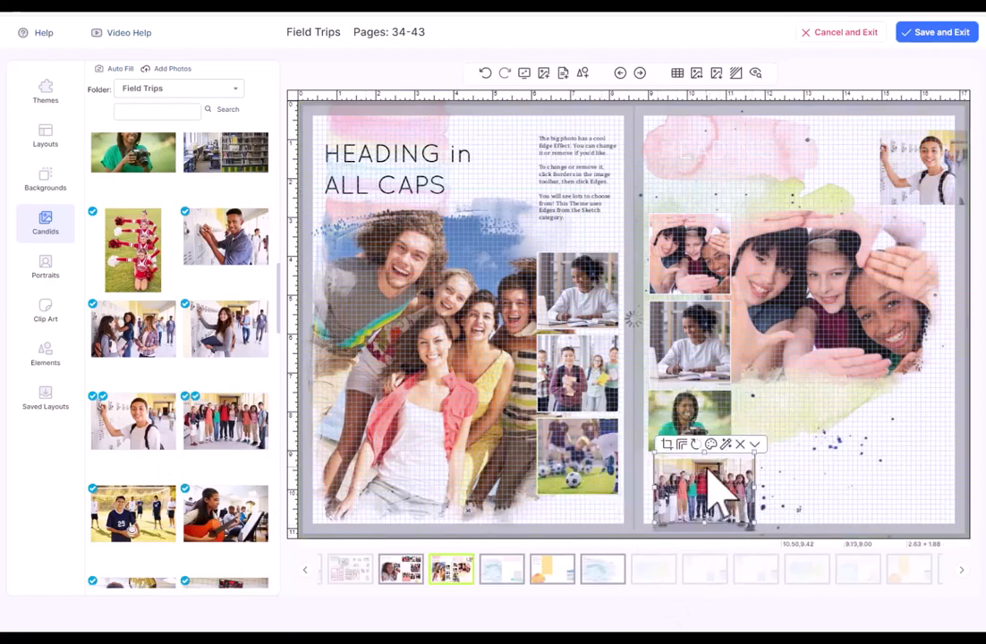
{"action": "mouse_move", "coordinate": [710, 470]}
{"action": "left_mouse_down"}
{"action": "mouse_move", "coordinate": [702, 483]}
{"action": "mouse_move", "coordinate": [705, 475]}
{"action": "left_mouse_up"}
{"action": "left_click_drag", "start_coordinate": [750, 533], "coordinate": [737, 528]}
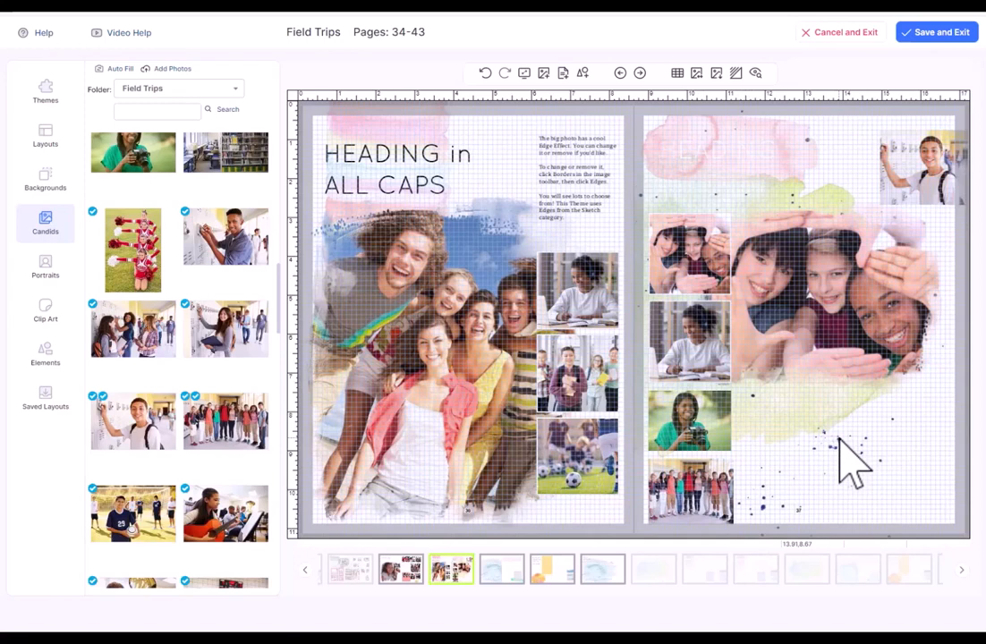
Apply an 8 pt red border to the four photos stacked in page 37's inner column.
{"action": "left_click", "coordinate": [677, 483]}
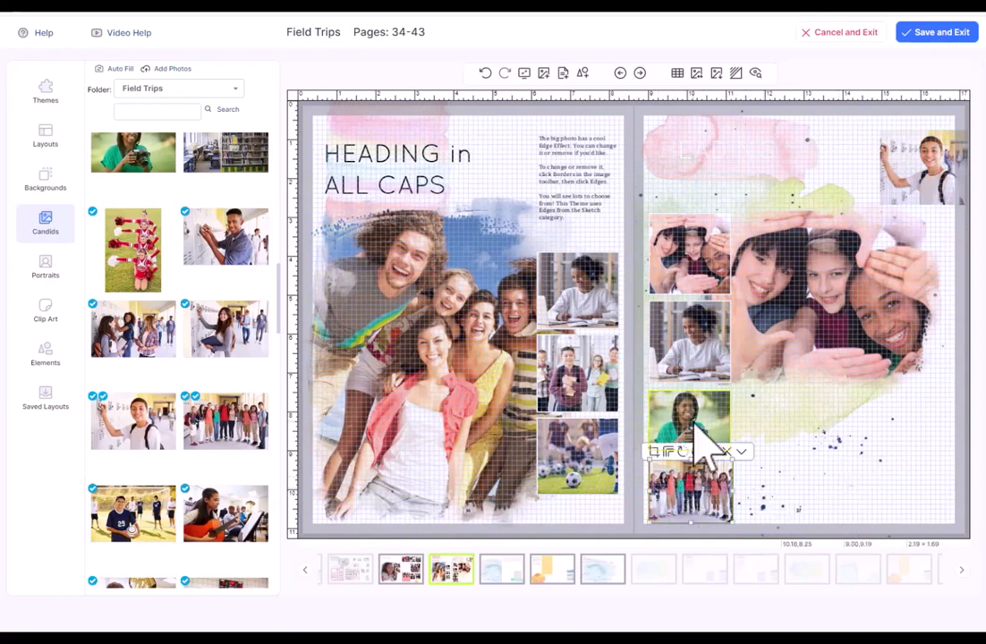
{"action": "left_click", "coordinate": [702, 445], "text": "shift"}
{"action": "left_click", "coordinate": [699, 363], "text": "shift"}
{"action": "left_click", "coordinate": [709, 272], "text": "shift"}
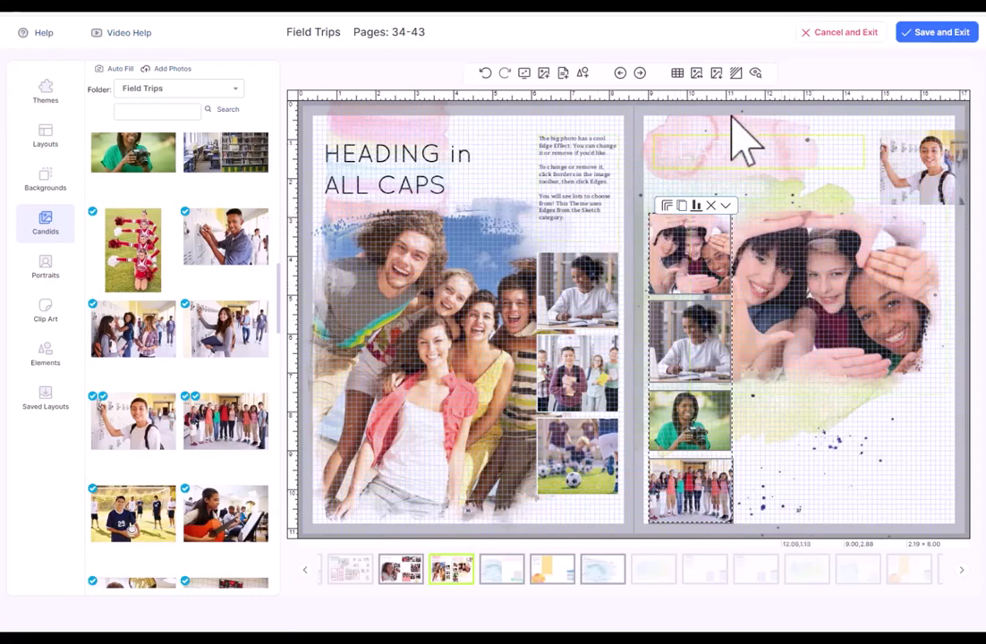
{"action": "left_click", "coordinate": [671, 208]}
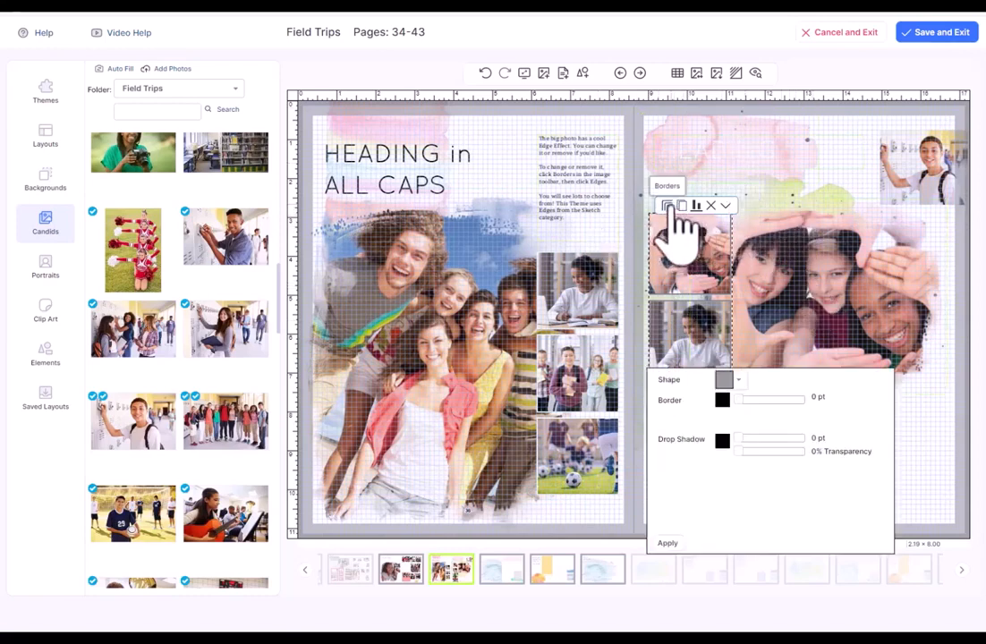
{"action": "left_click_drag", "start_coordinate": [738, 402], "coordinate": [778, 404]}
{"action": "left_click", "coordinate": [722, 401]}
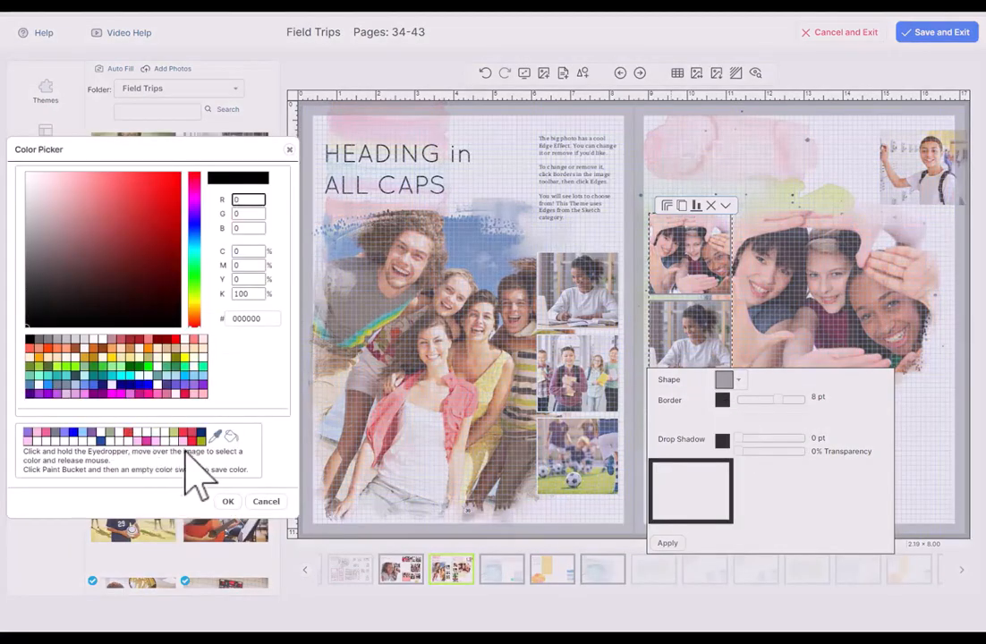
{"action": "left_click", "coordinate": [192, 437]}
{"action": "left_click", "coordinate": [226, 502]}
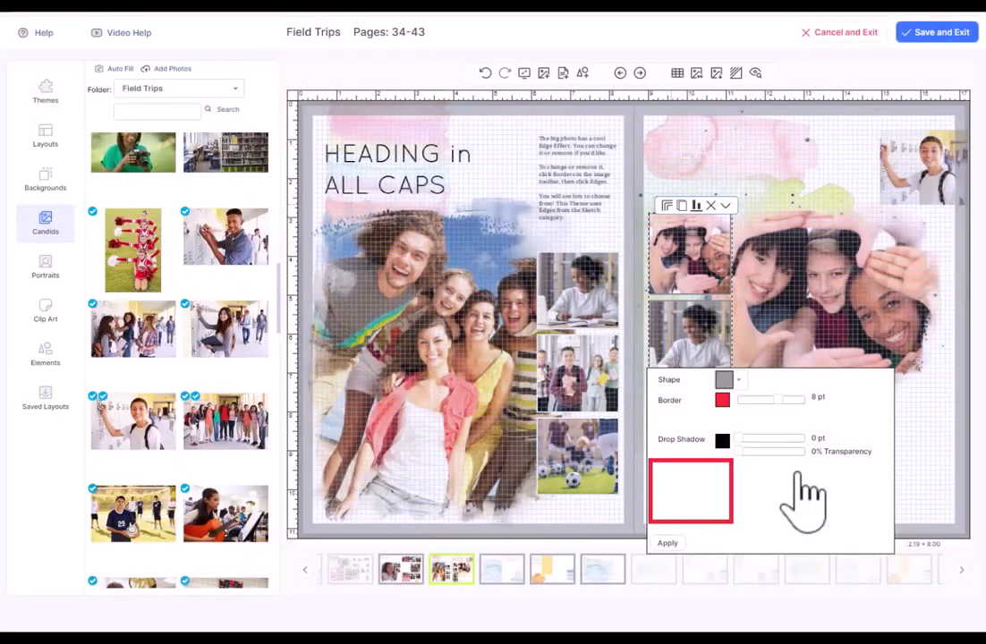
{"action": "left_click", "coordinate": [666, 543]}
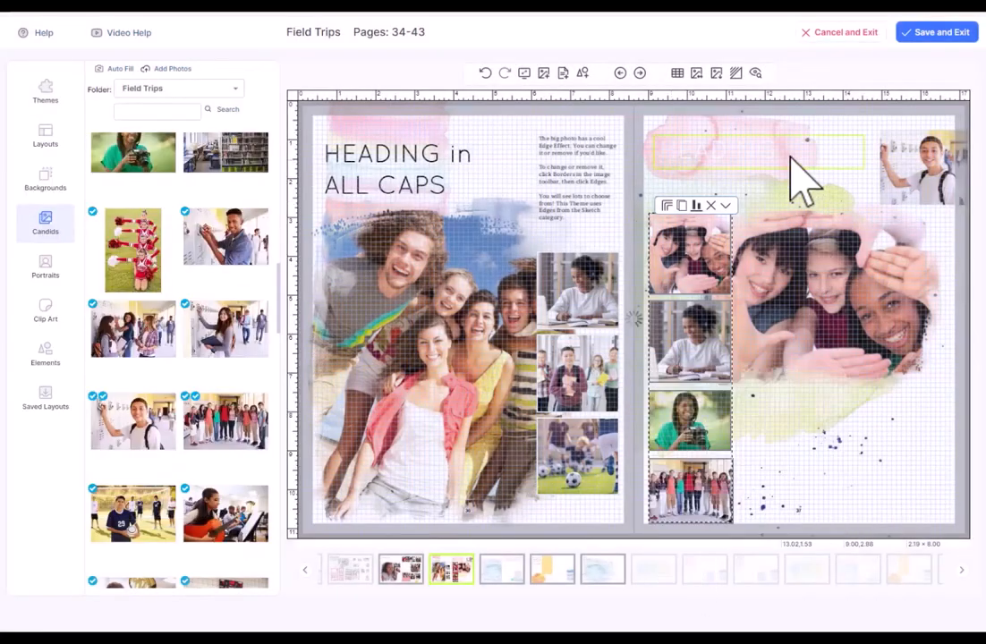
{"action": "left_click", "coordinate": [759, 224]}
Duplicate the four red-bordered photos together and place the copies as a second column directly beside the originals.
{"action": "left_click", "coordinate": [685, 443]}
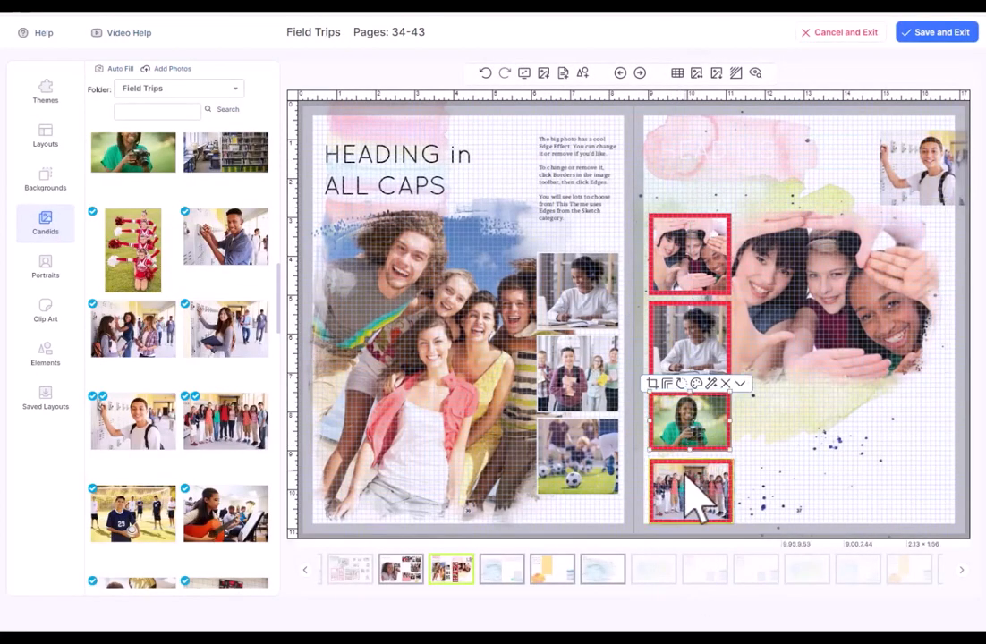
{"action": "left_click", "coordinate": [683, 476], "text": "shift"}
{"action": "left_click", "coordinate": [693, 335], "text": "shift"}
{"action": "left_click", "coordinate": [688, 249], "text": "shift"}
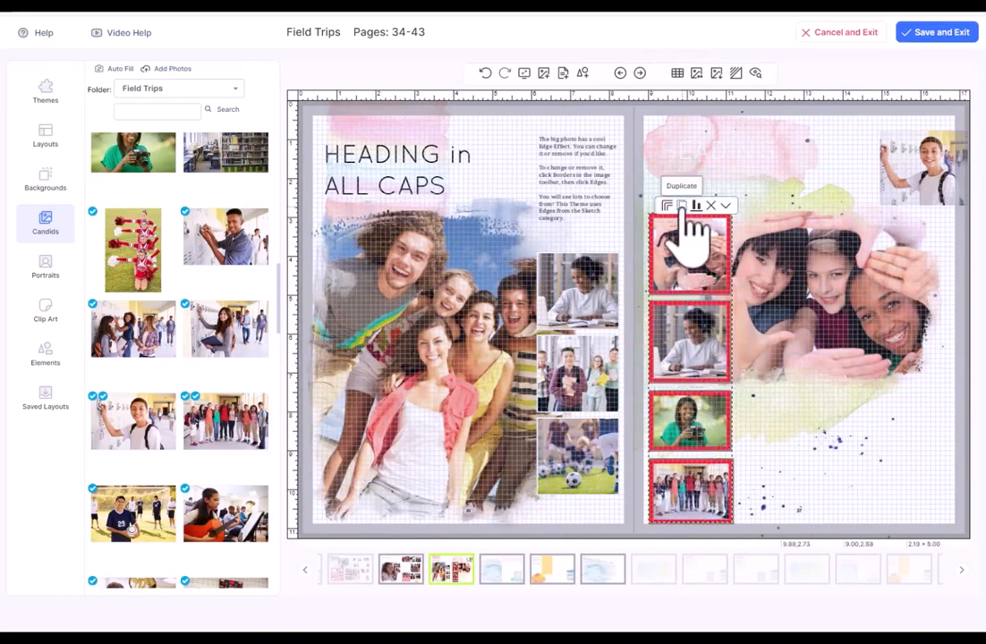
{"action": "left_click", "coordinate": [682, 215]}
{"action": "left_click_drag", "start_coordinate": [704, 287], "coordinate": [774, 299]}
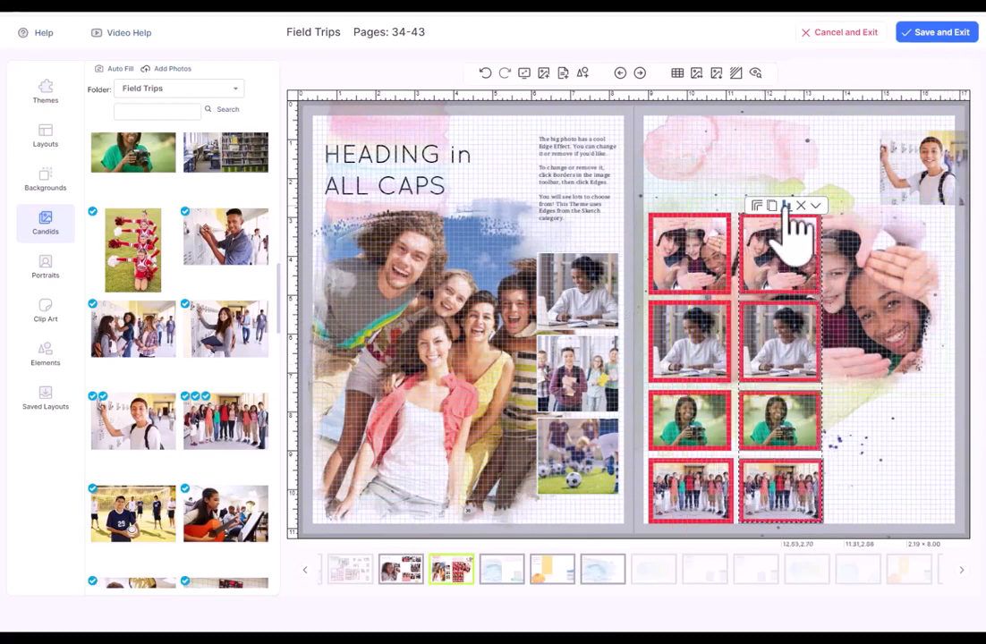
Make the duplicated photos the same width and delete the two upper copies covering the large photo.
{"action": "left_click", "coordinate": [786, 207]}
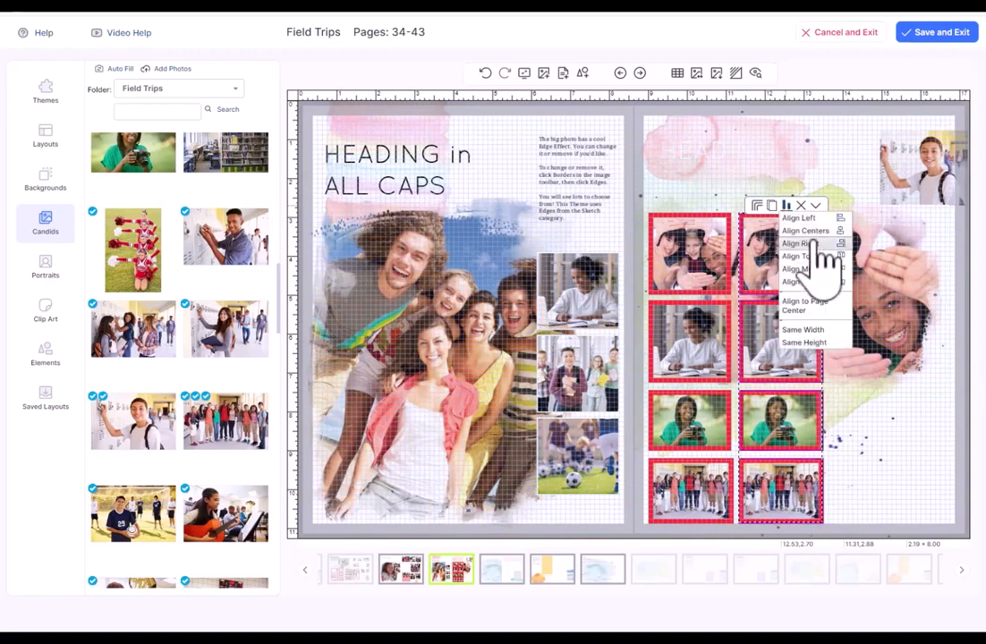
{"action": "left_click", "coordinate": [810, 329]}
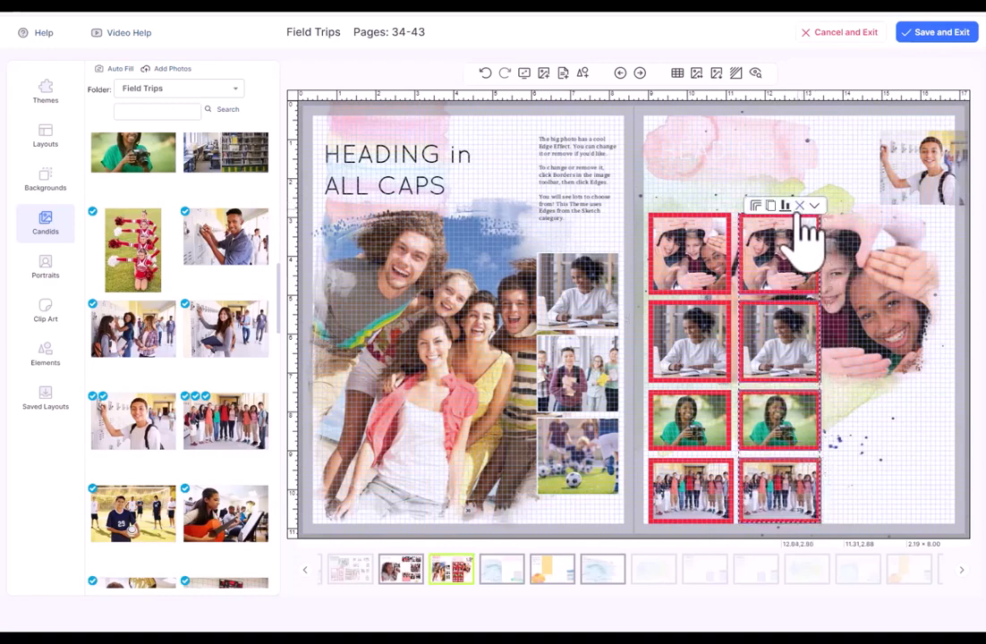
{"action": "left_click", "coordinate": [784, 207]}
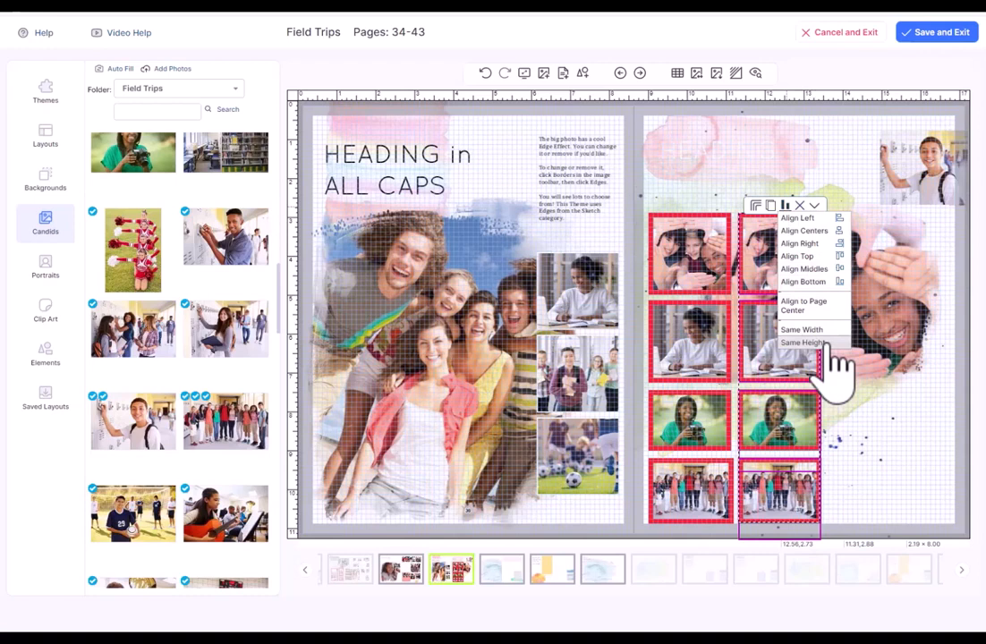
{"action": "left_click", "coordinate": [759, 341]}
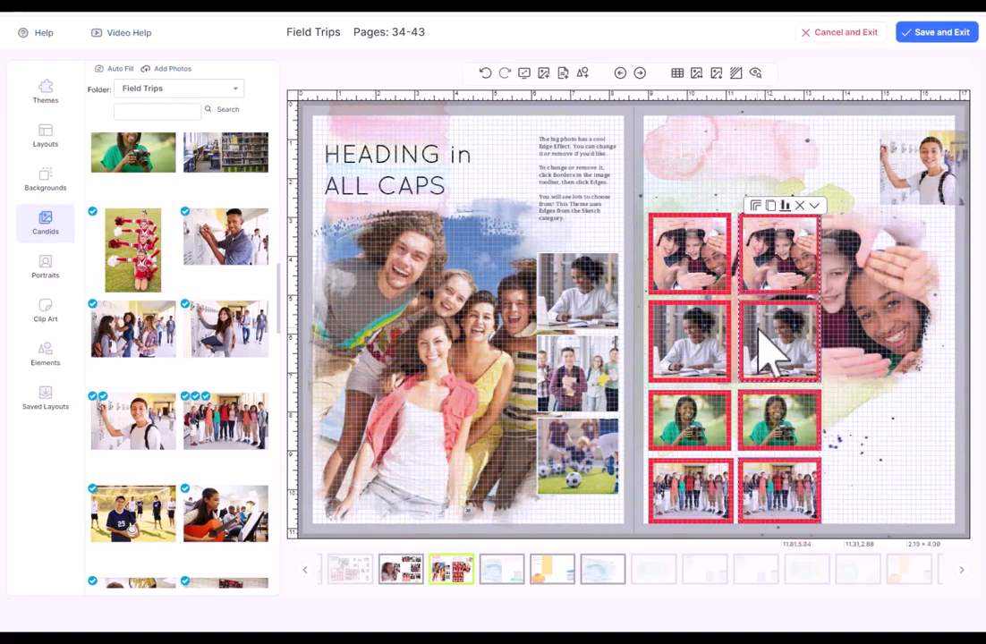
{"action": "left_click", "coordinate": [904, 423]}
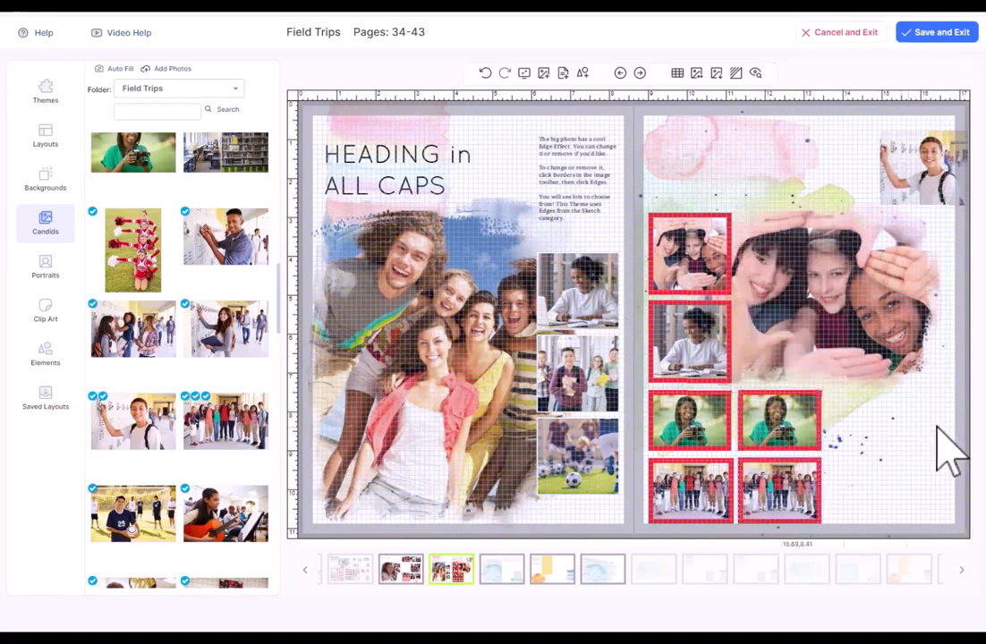
Delete all the photos and text boxes on page 36 together, and undo the deletion.
{"action": "left_click", "coordinate": [392, 188]}
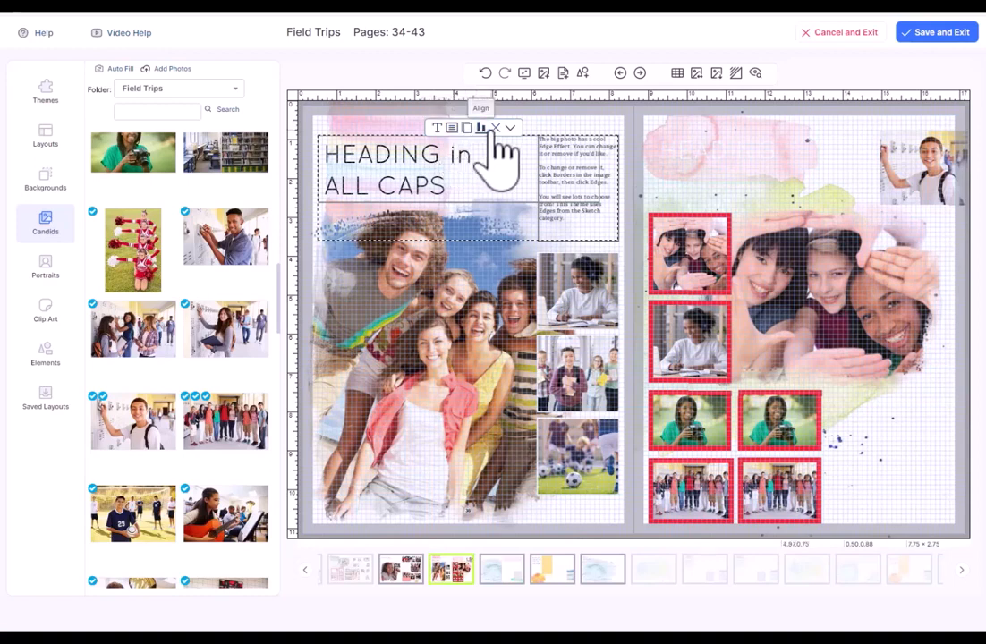
{"action": "left_click", "coordinate": [561, 126]}
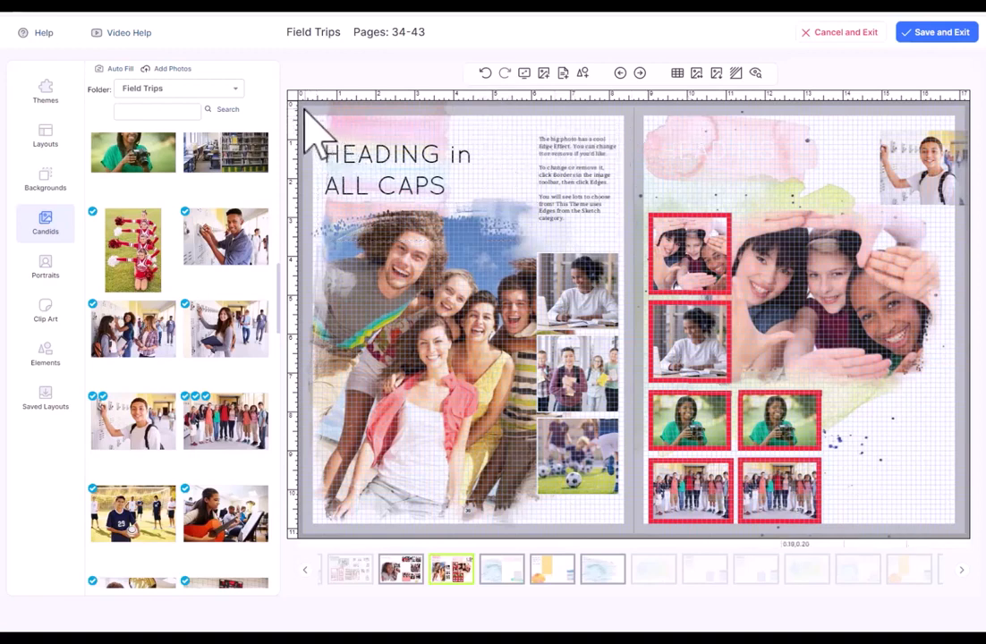
{"action": "left_click_drag", "start_coordinate": [305, 110], "coordinate": [631, 534]}
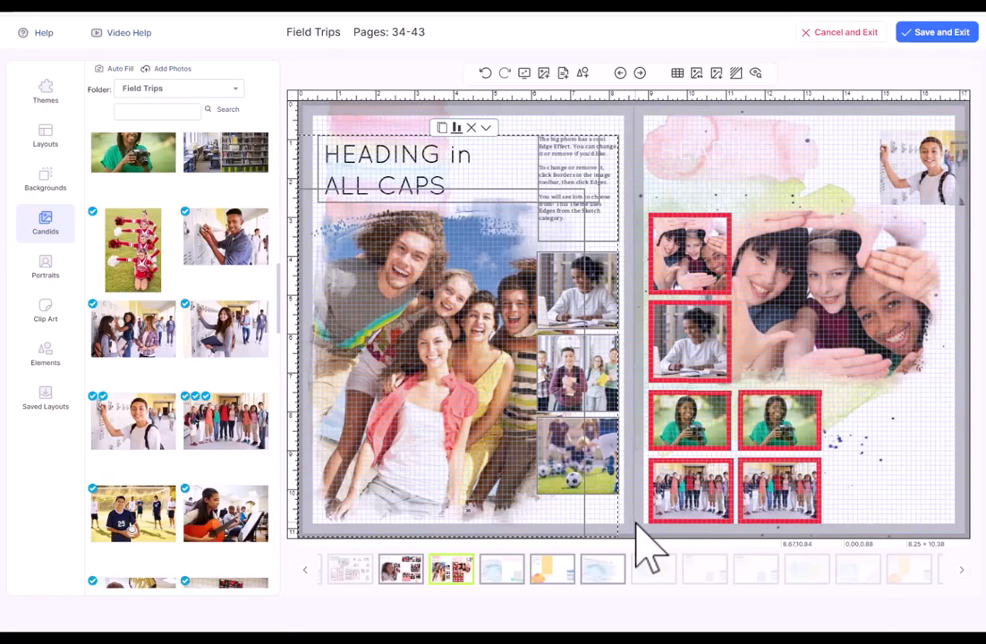
{"action": "key", "text": "Delete"}
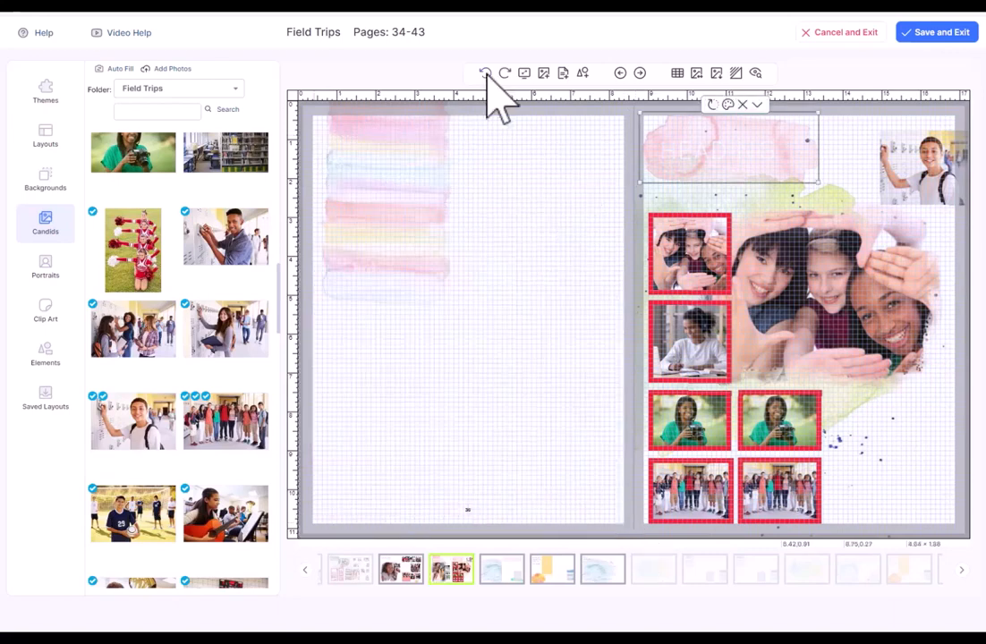
{"action": "left_click", "coordinate": [485, 73]}
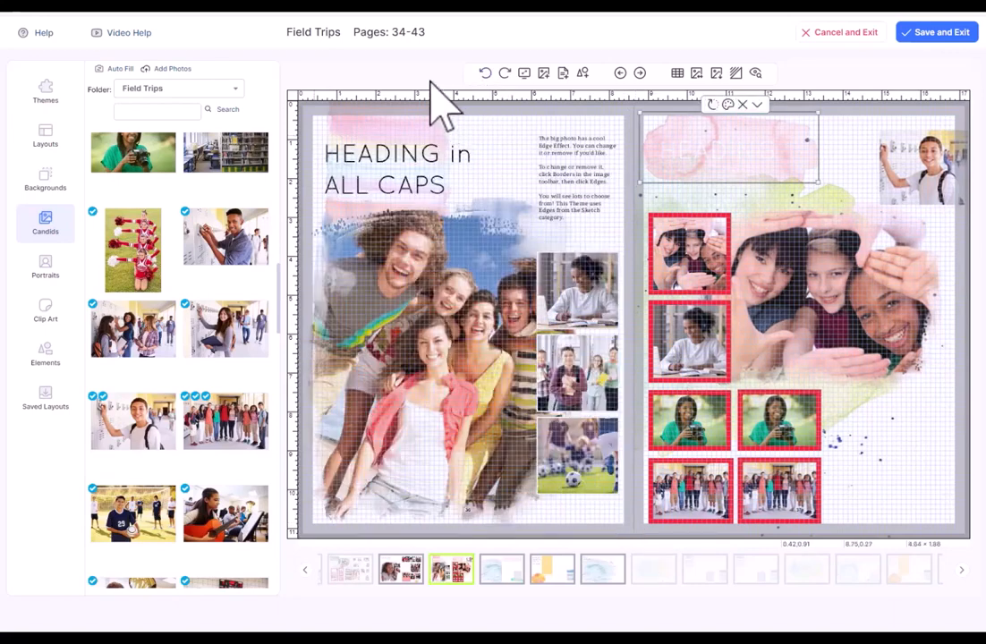
Delete every object across pages 36 and 37 at once, and undo the deletion.
{"action": "key", "text": "ctrl+a"}
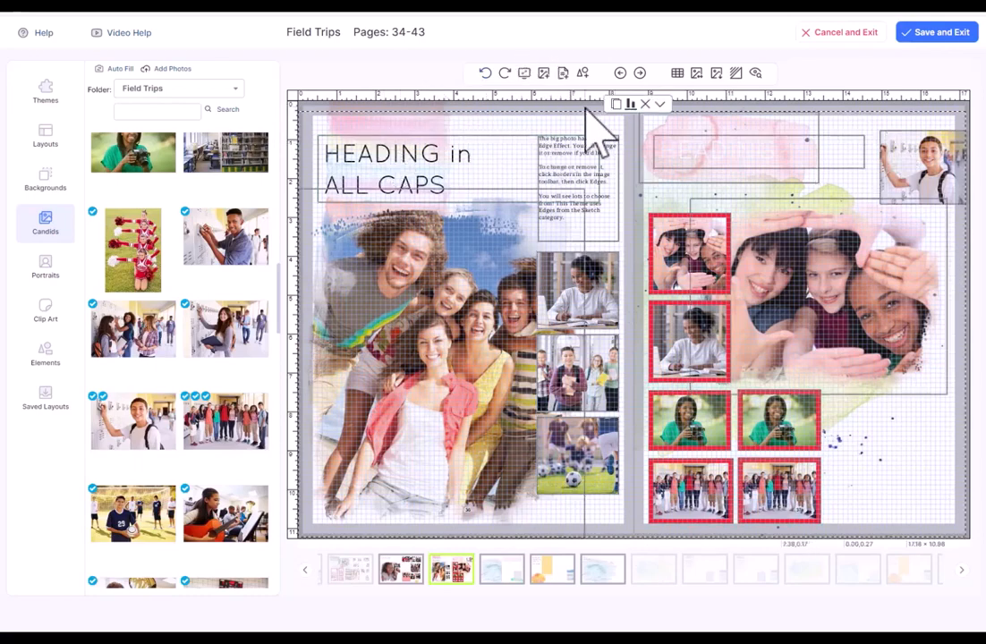
{"action": "key", "text": "Delete"}
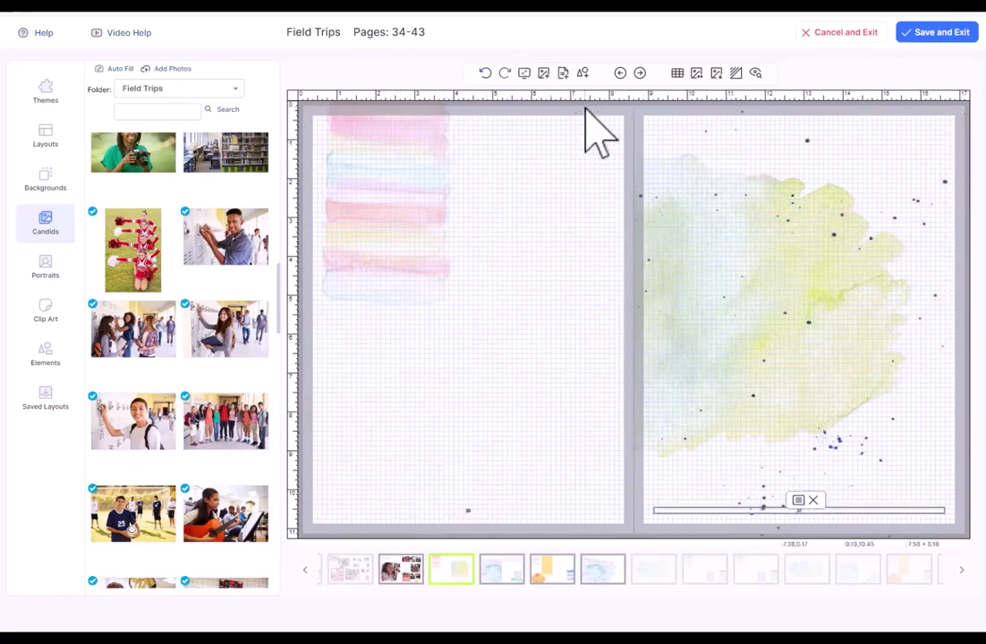
{"action": "key", "text": "ctrl+z"}
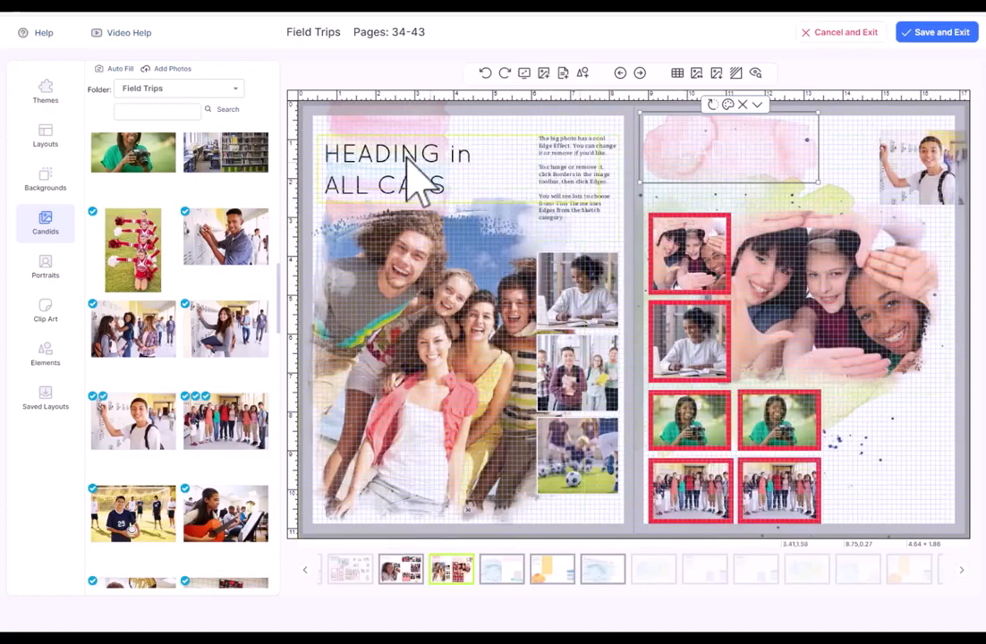
Nudge all objects on pages 36 and 37 together slightly to the right, and undo the nudges.
{"action": "key", "text": "ctrl+a"}
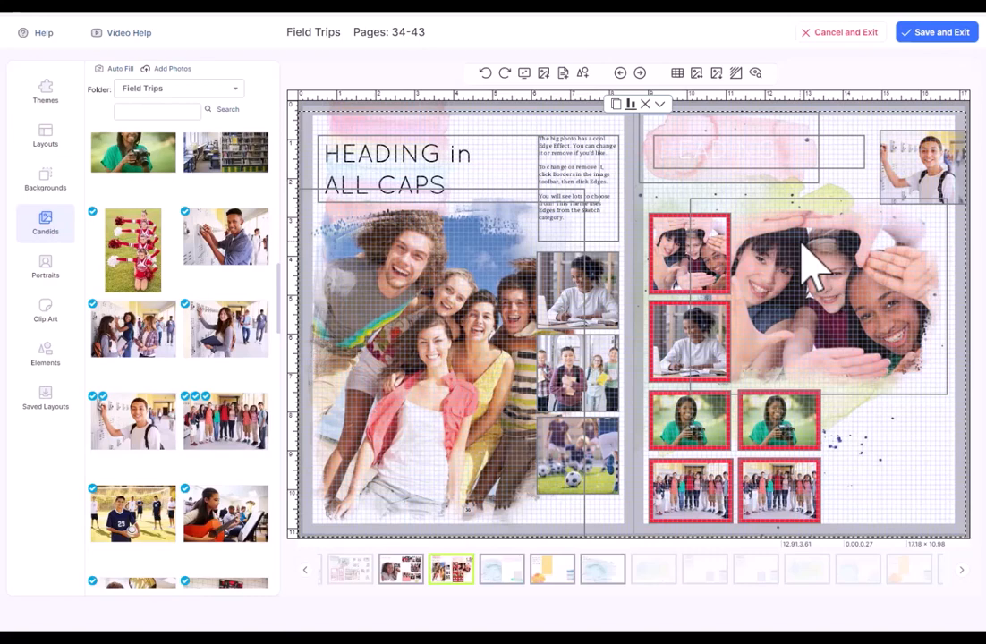
{"action": "key", "text": "Right"}
{"action": "key", "text": "Right"}
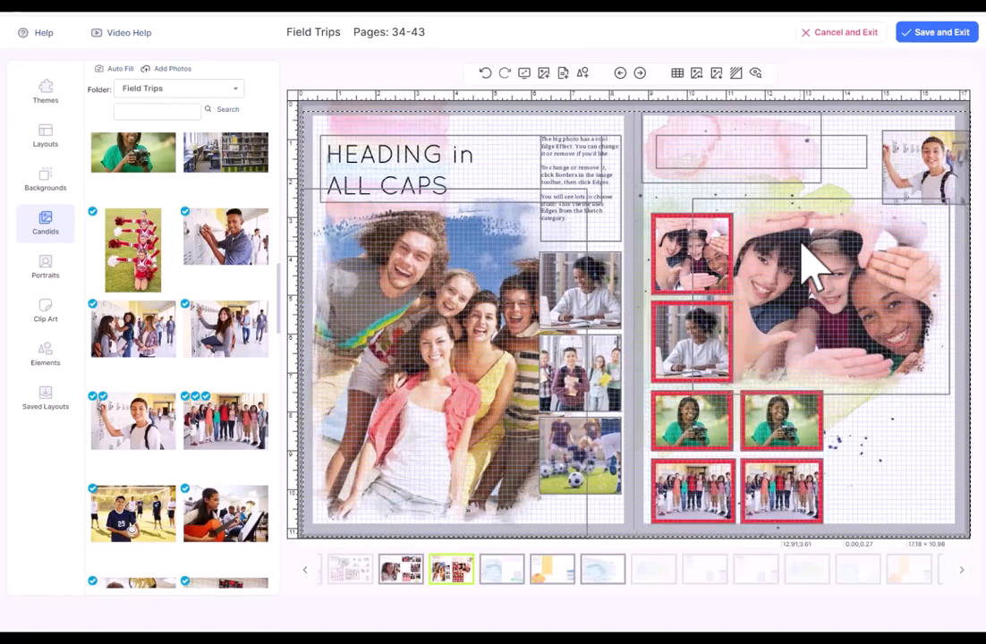
{"action": "key", "text": "Right"}
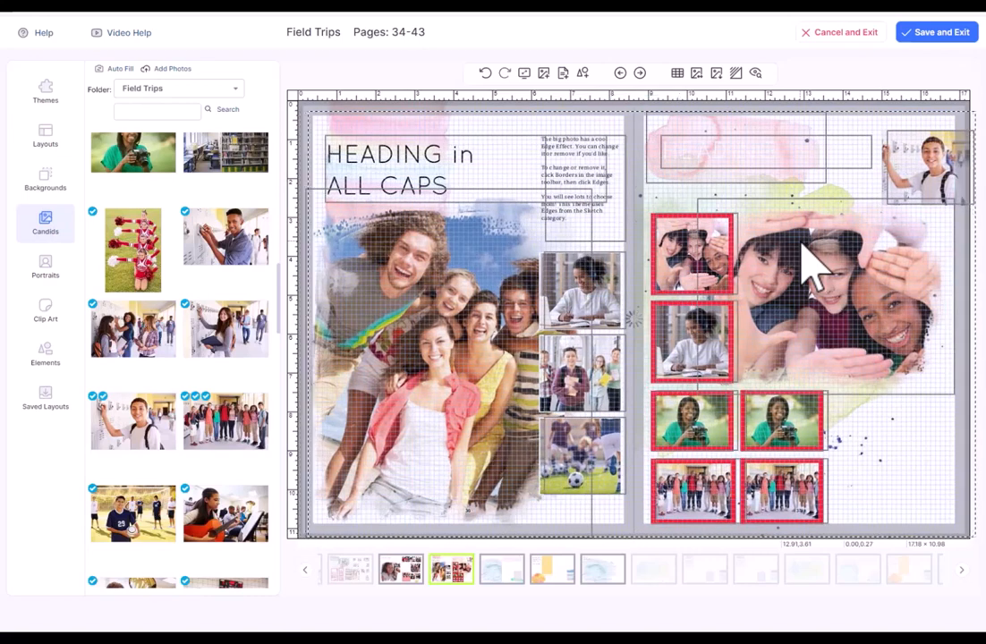
{"action": "left_click", "coordinate": [485, 76]}
{"action": "left_click", "coordinate": [484, 75]}
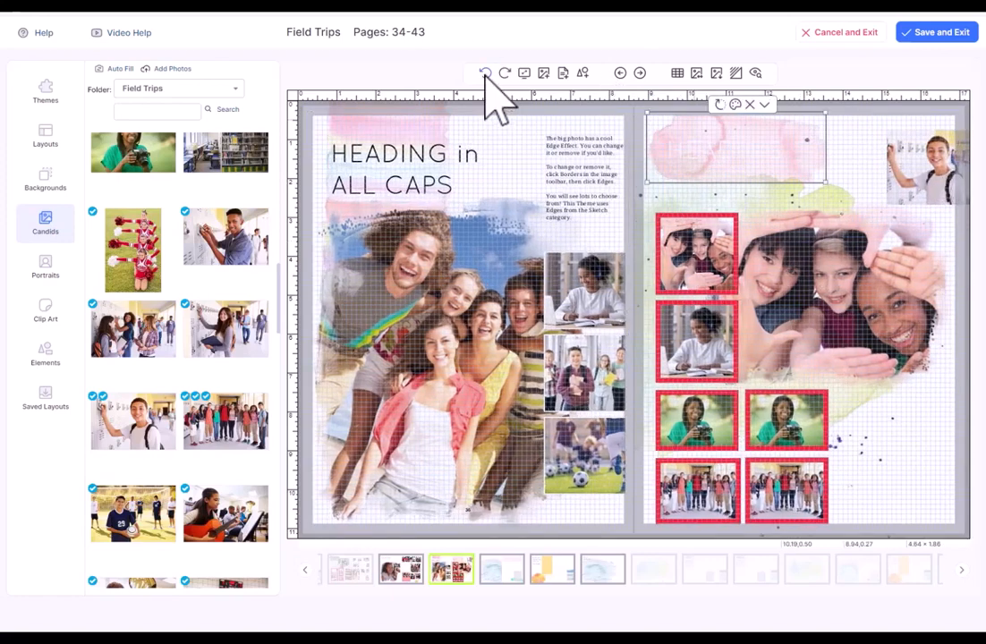
{"action": "left_click", "coordinate": [485, 75]}
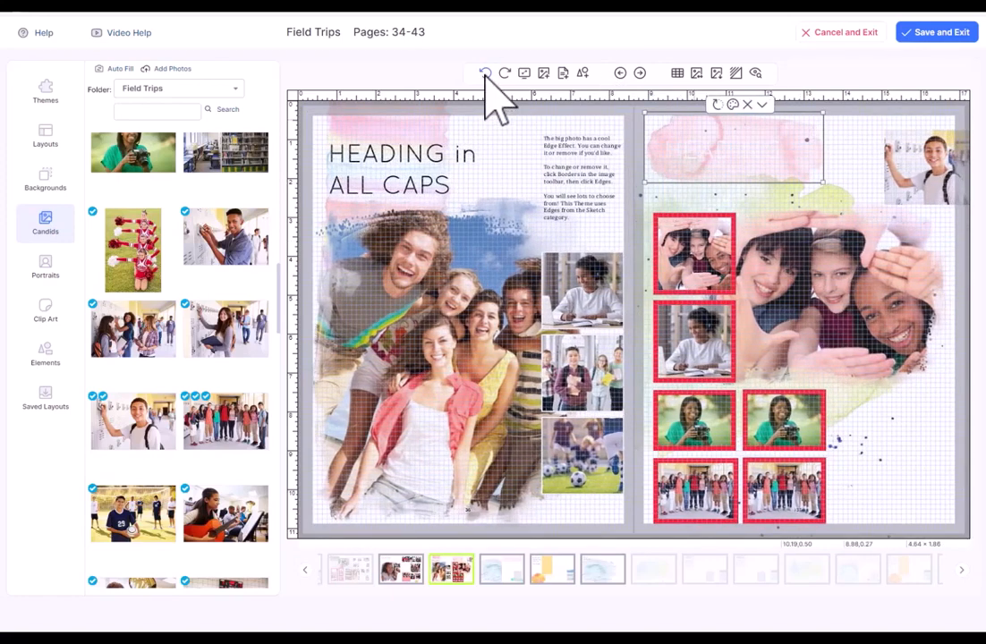
{"action": "left_click", "coordinate": [485, 76]}
{"action": "left_click", "coordinate": [484, 75]}
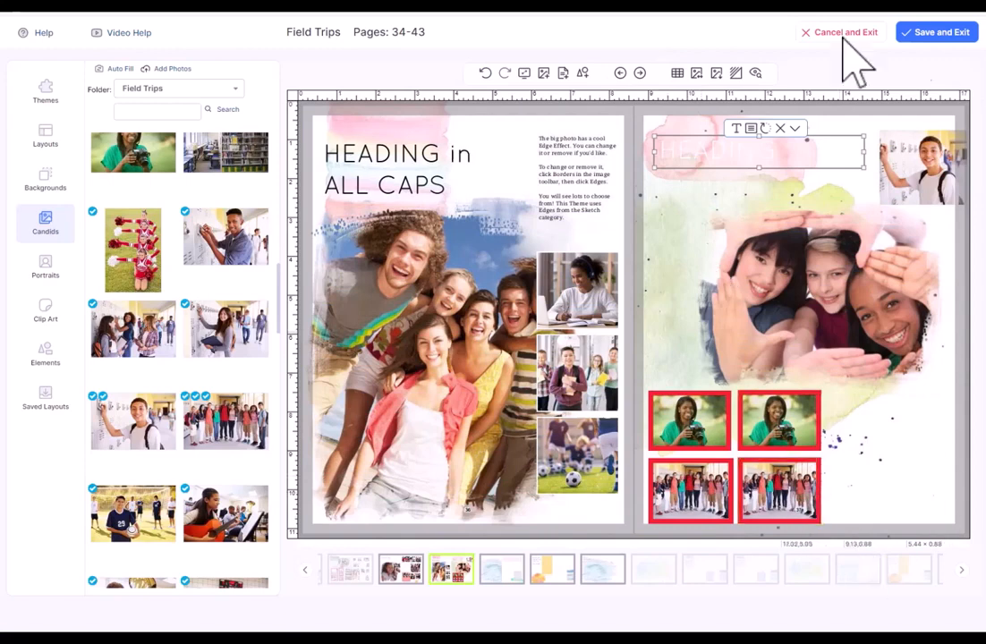
Add a text box about 1.63 × 3.13 on page 37, beneath the heading and beside the large photo.
{"action": "left_click", "coordinate": [563, 75]}
{"action": "left_click_drag", "start_coordinate": [399, 175], "coordinate": [692, 206]}
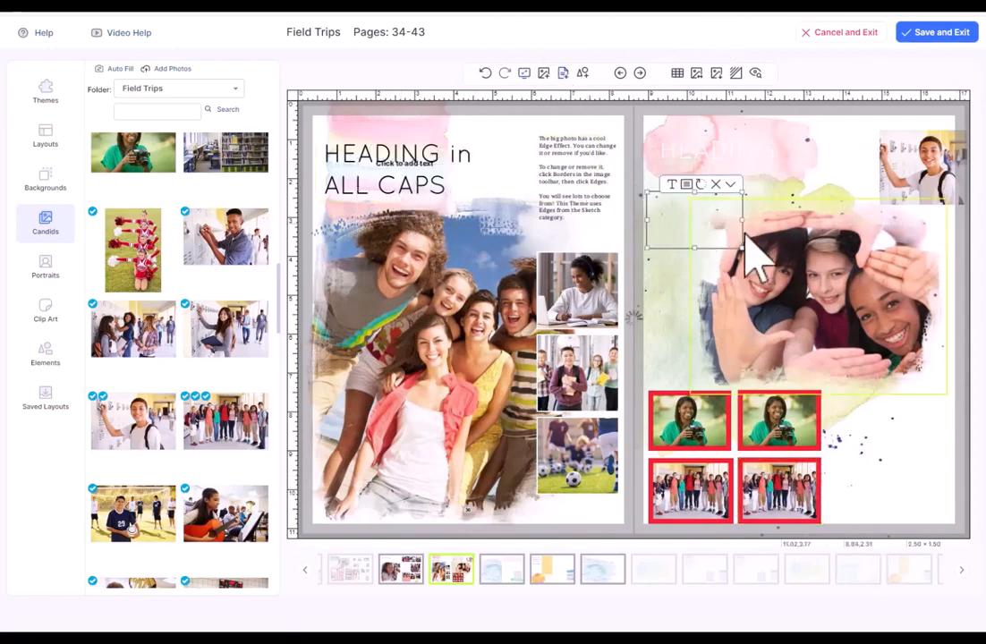
{"action": "left_click_drag", "start_coordinate": [739, 248], "coordinate": [707, 313]}
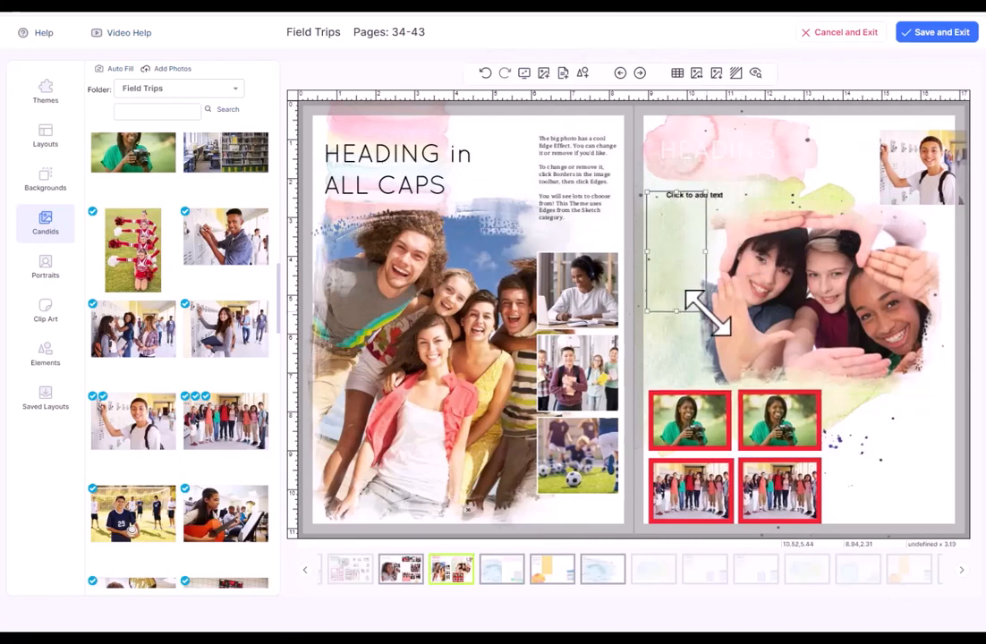
Duplicate the new text box, place the copy beside the red-bordered photos in the page's empty lower corner, and widen it.
{"action": "left_click", "coordinate": [714, 185]}
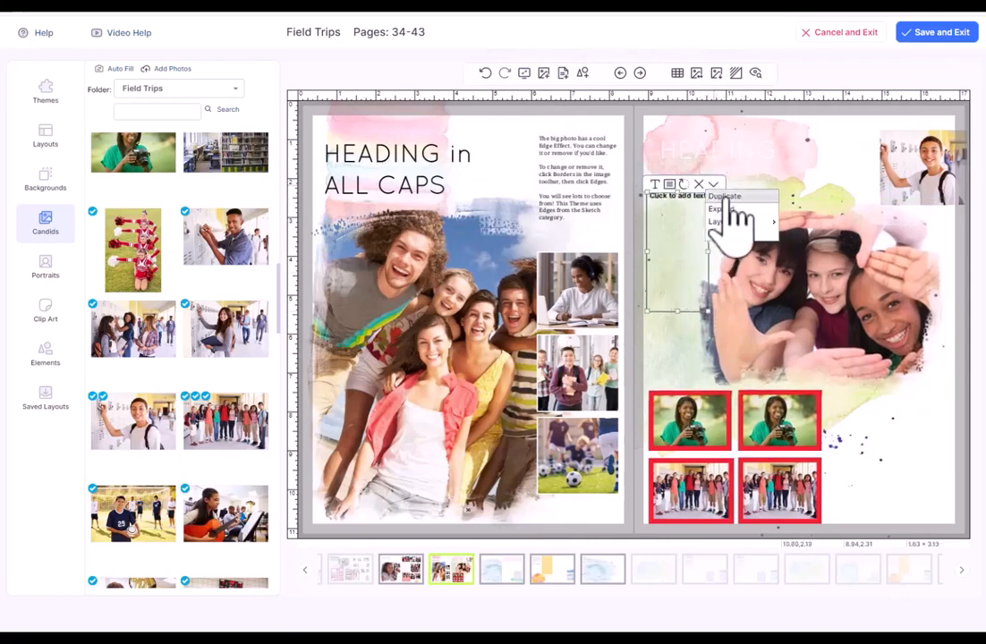
{"action": "left_click", "coordinate": [727, 200]}
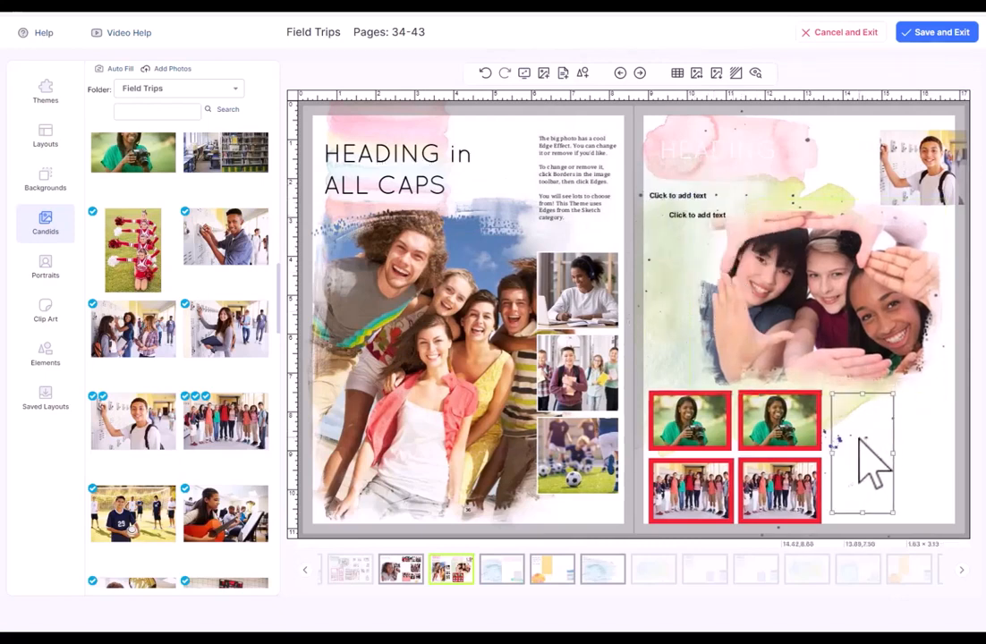
{"action": "left_click_drag", "start_coordinate": [891, 455], "coordinate": [944, 456]}
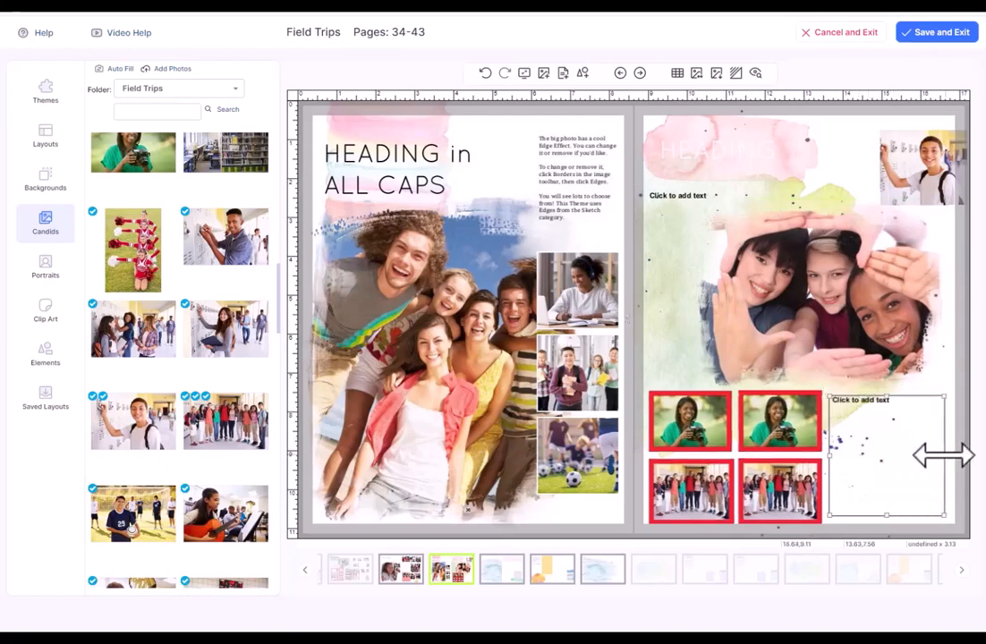
Shift the narrow text box slightly and move the overhanging boy-at-lockers photo fully inside the page above the large photo.
{"action": "left_click", "coordinate": [686, 228]}
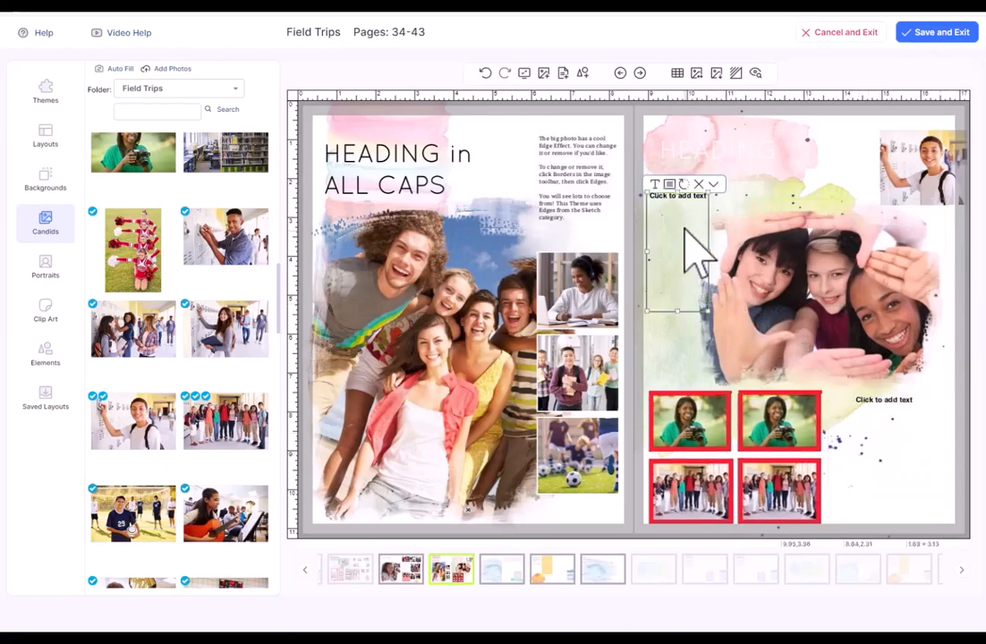
{"action": "left_click", "coordinate": [883, 186]}
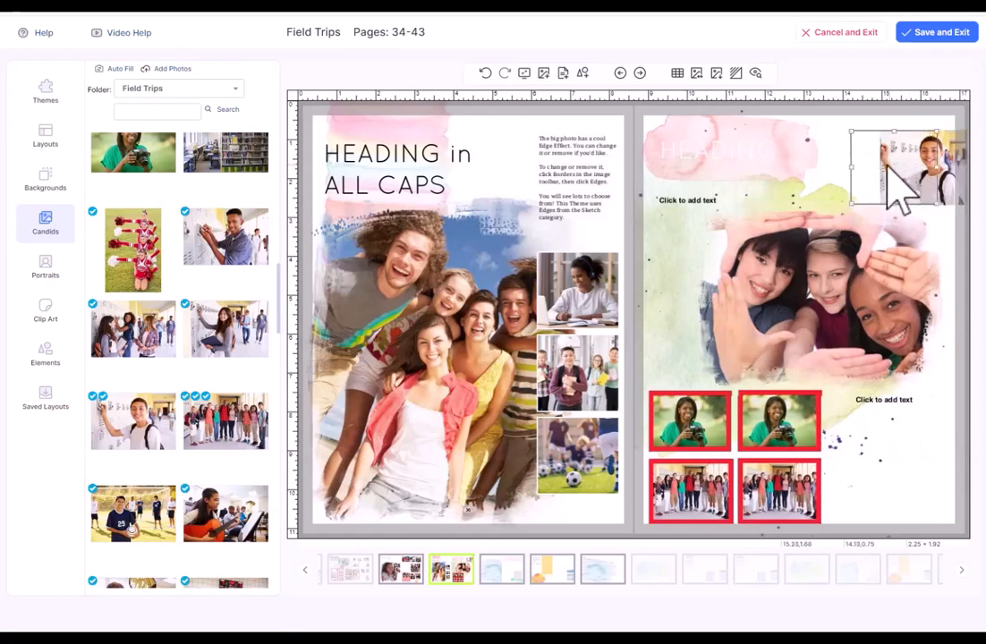
{"action": "left_click_drag", "start_coordinate": [886, 164], "coordinate": [879, 157]}
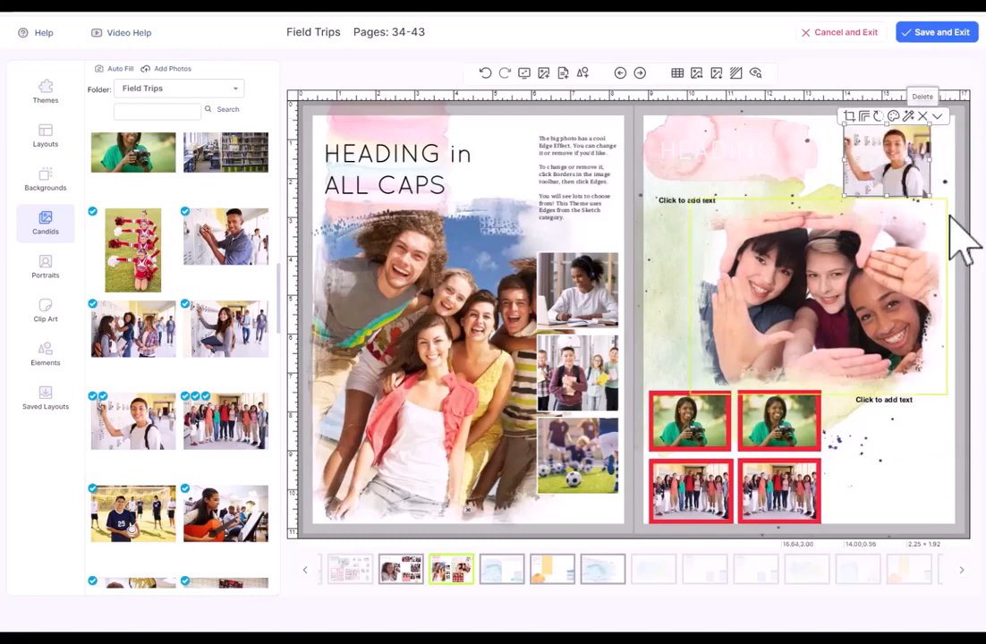
{"action": "left_click", "coordinate": [963, 361]}
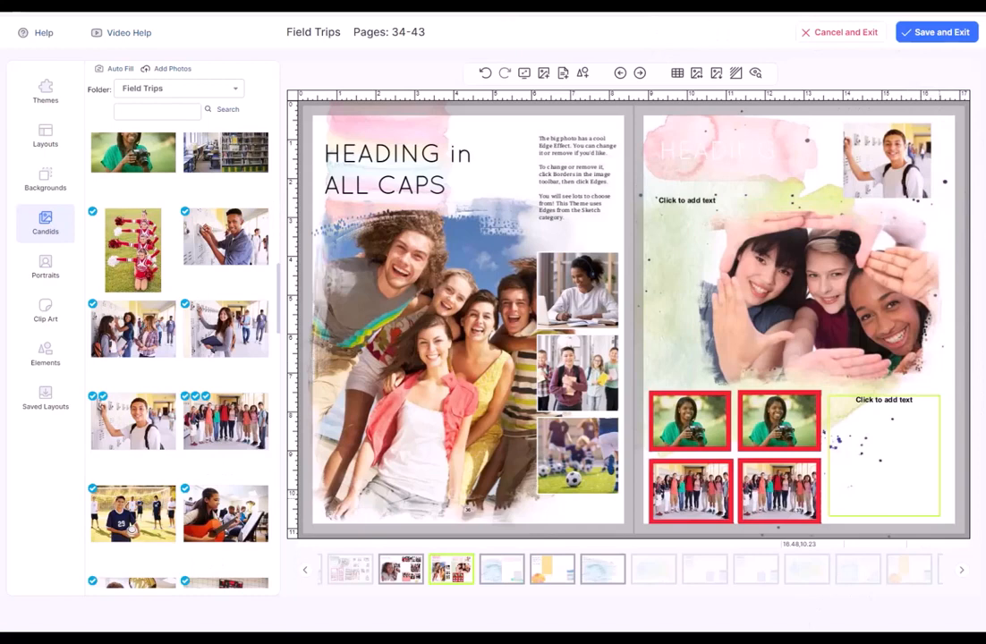
Set up publishing both sides of the spread as a layout, including the spread background and the text.
{"action": "left_click", "coordinate": [717, 73]}
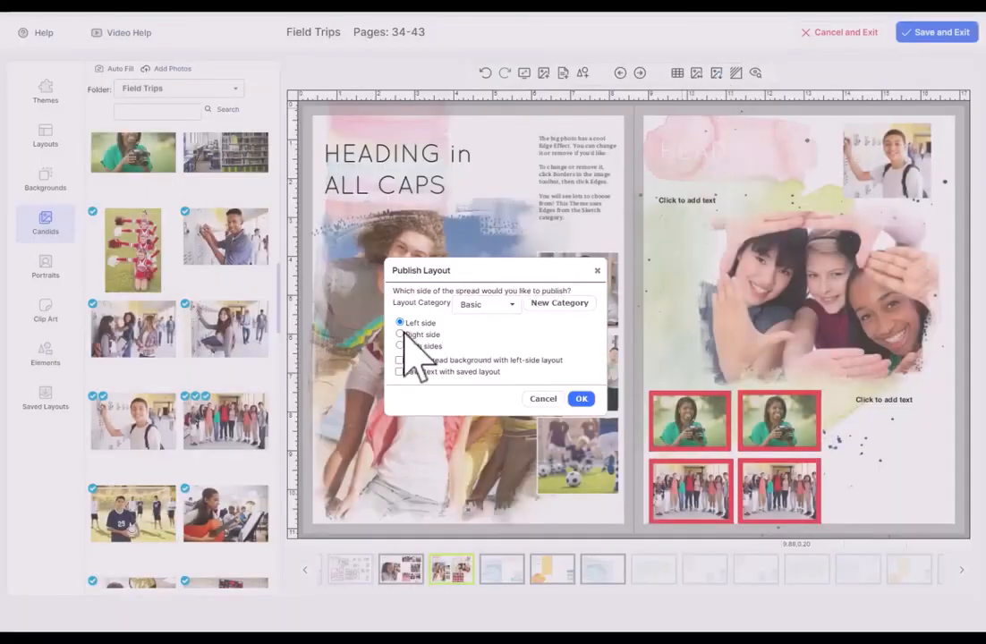
{"action": "left_click", "coordinate": [400, 334]}
{"action": "left_click", "coordinate": [400, 346]}
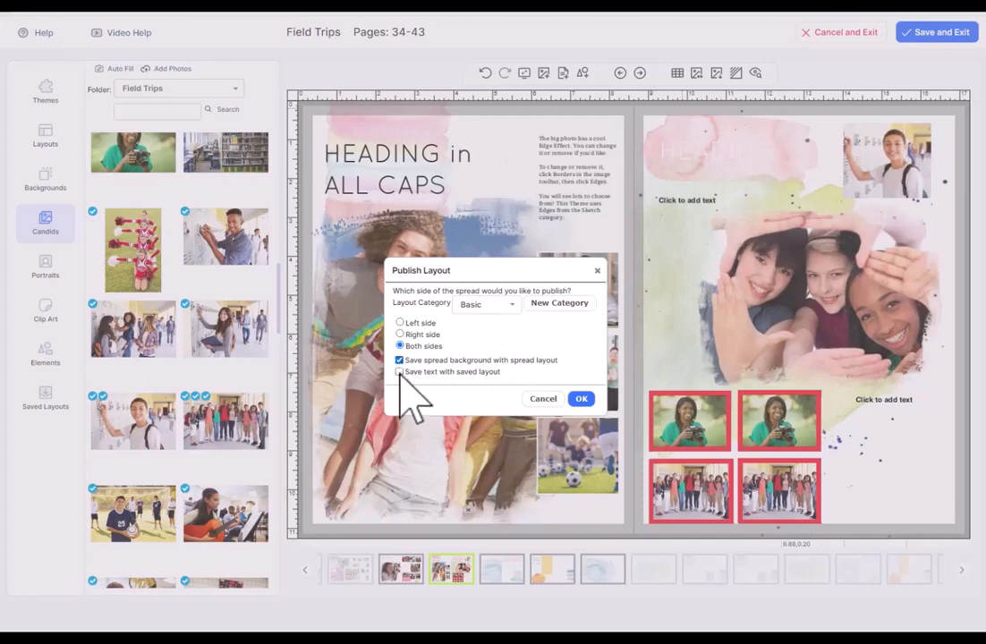
{"action": "left_click", "coordinate": [399, 371]}
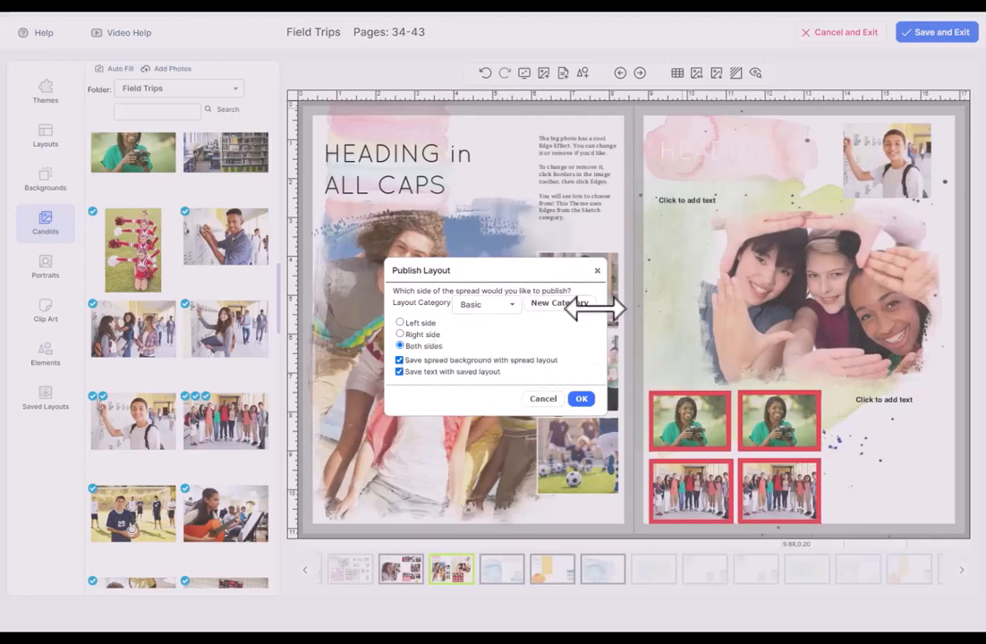
Create the layout category "2024 layouts" and publish the spread into it.
{"action": "left_click", "coordinate": [561, 310]}
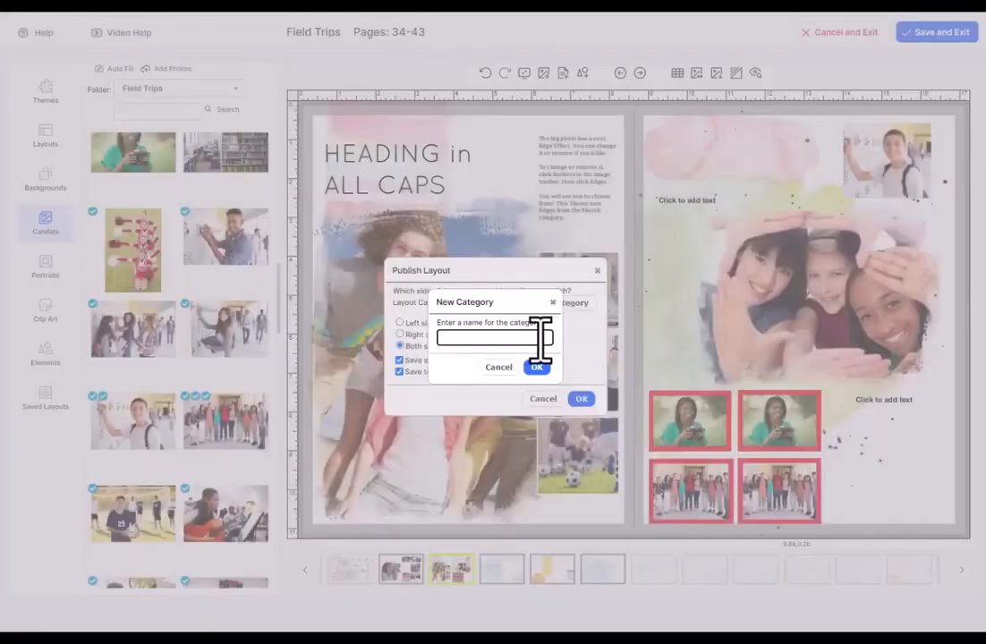
{"action": "type", "text": "2024 layouts"}
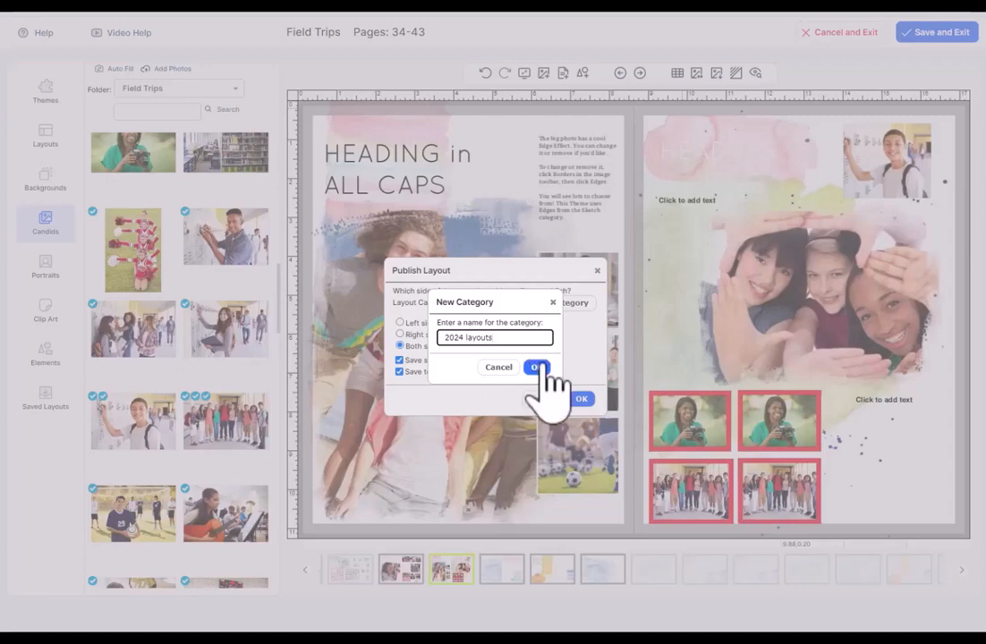
{"action": "left_click", "coordinate": [537, 367]}
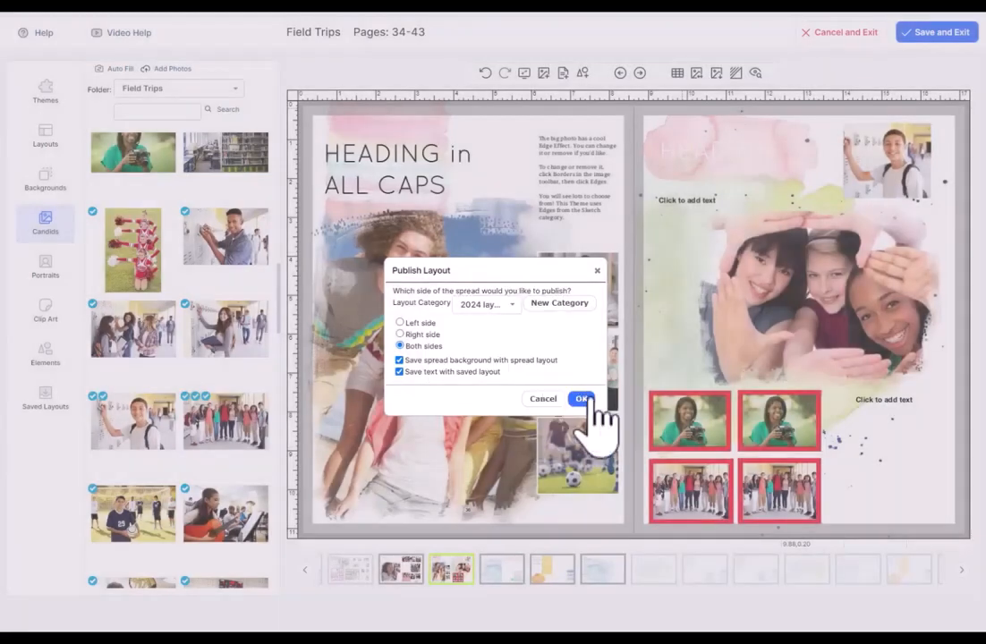
{"action": "left_click", "coordinate": [582, 399]}
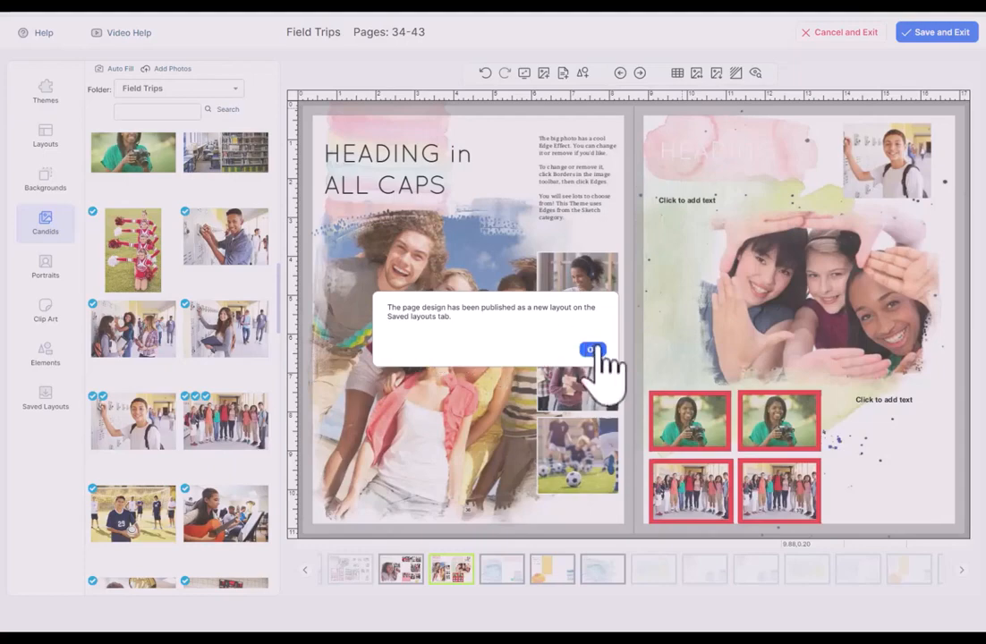
{"action": "left_click", "coordinate": [592, 349]}
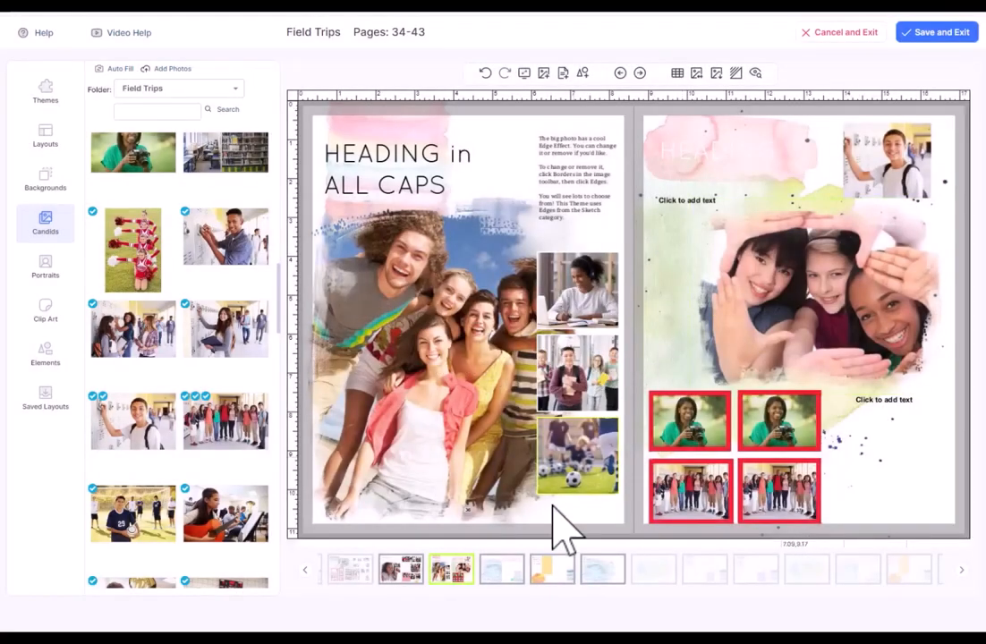
Show the saved layouts in the "2024 layouts" category.
{"action": "left_click", "coordinate": [44, 400]}
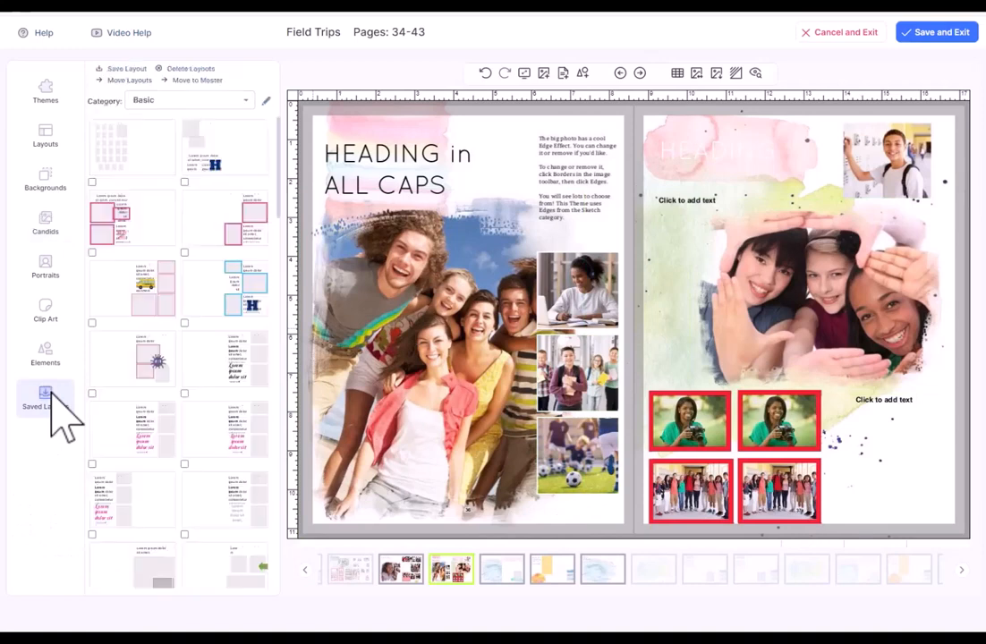
{"action": "left_click", "coordinate": [225, 102]}
{"action": "left_click", "coordinate": [222, 128]}
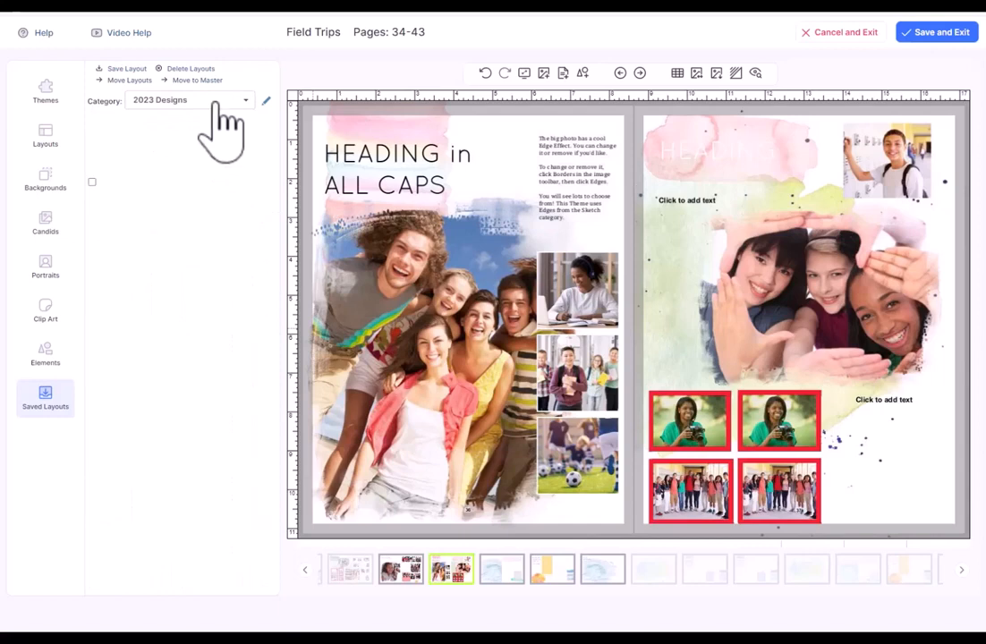
{"action": "left_click", "coordinate": [216, 102]}
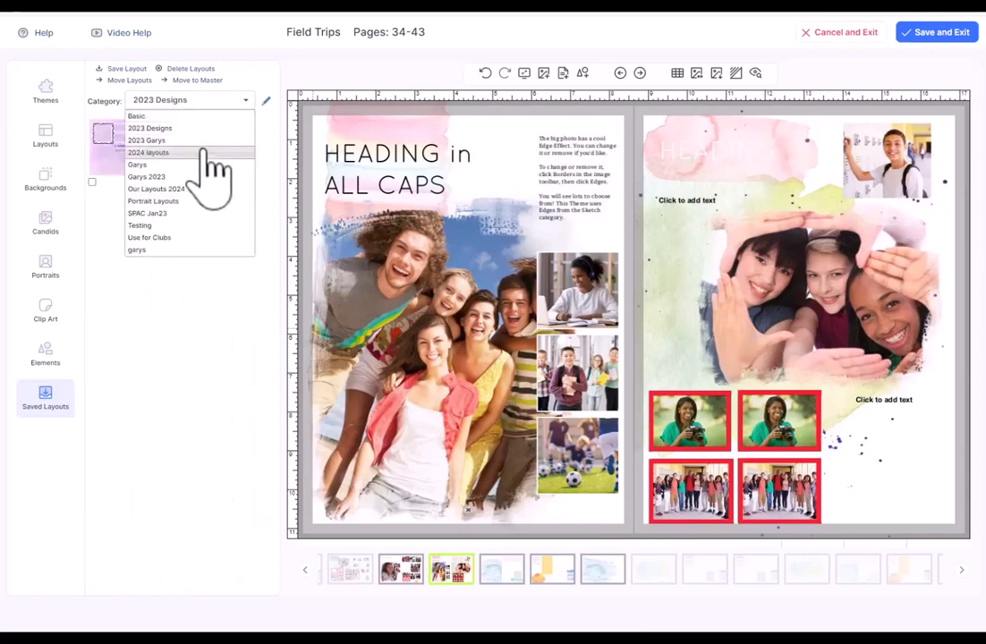
{"action": "left_click", "coordinate": [204, 152]}
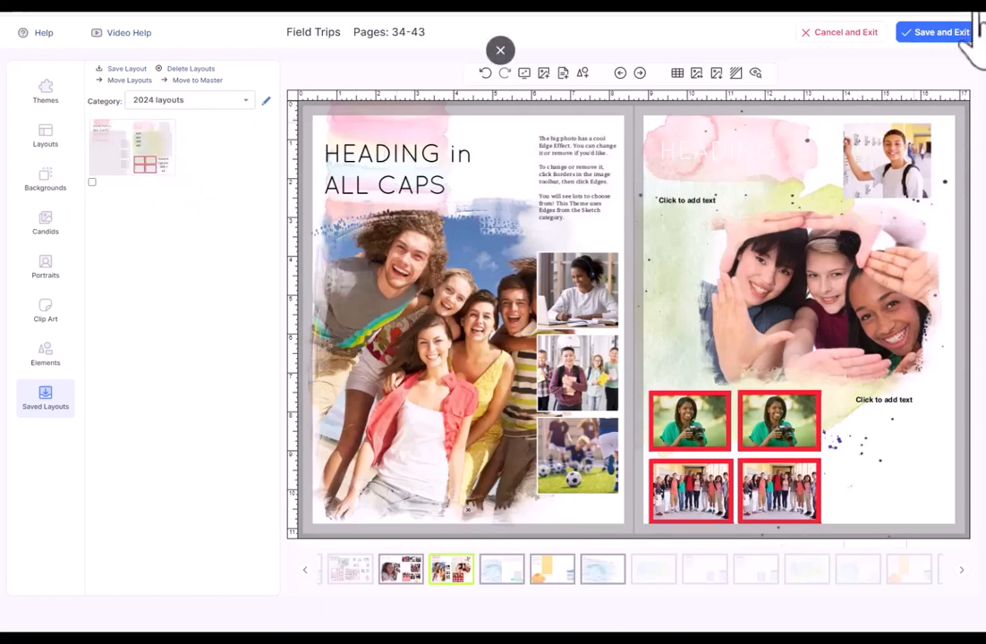
Apply the saved spread layout to pages 38 and 39 and compare it with the previous spread.
{"action": "left_click", "coordinate": [640, 73]}
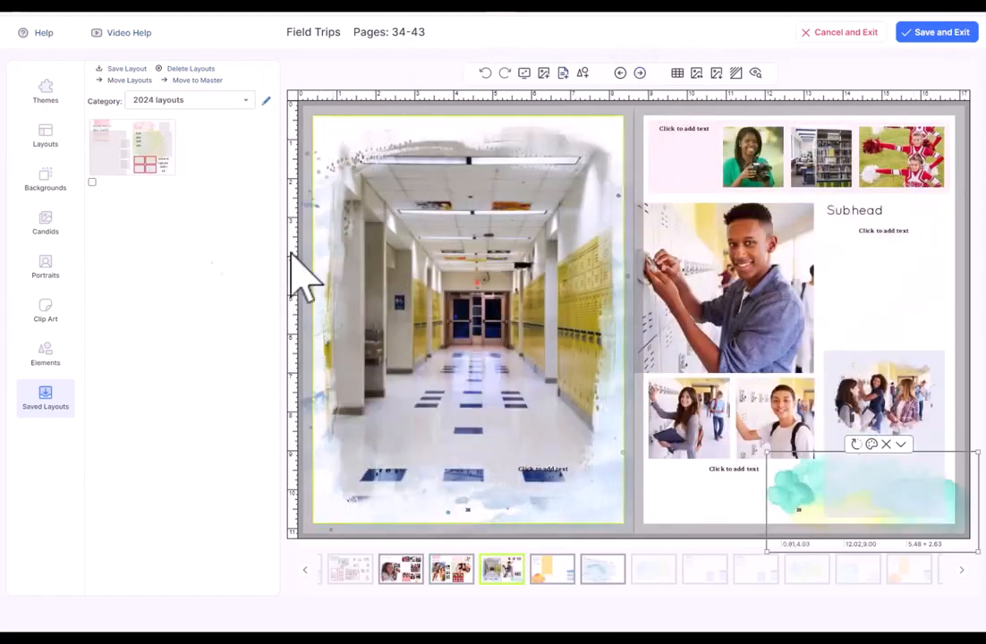
{"action": "left_click", "coordinate": [590, 246]}
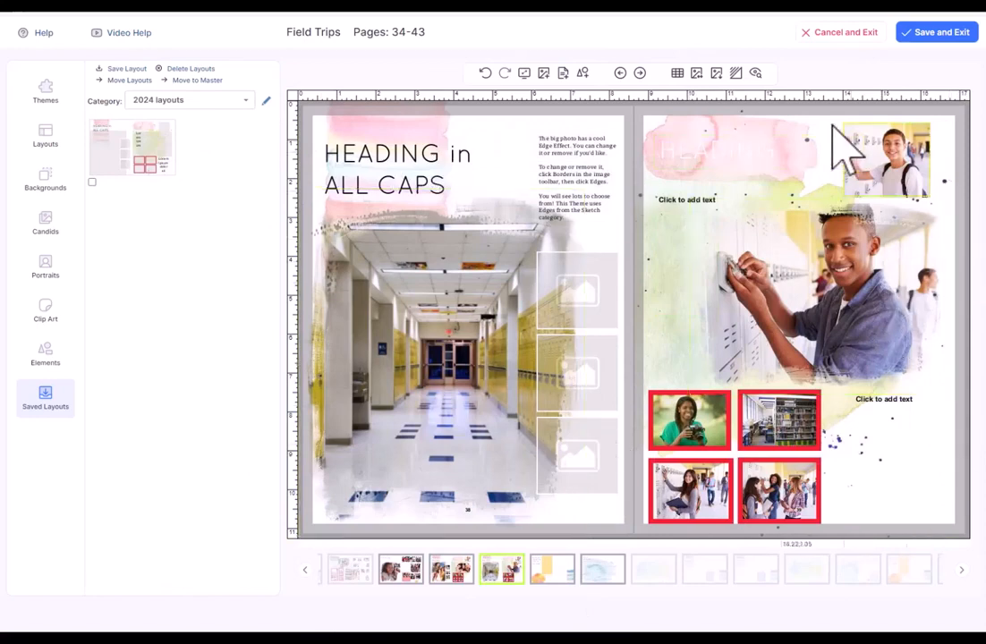
{"action": "left_click", "coordinate": [620, 74]}
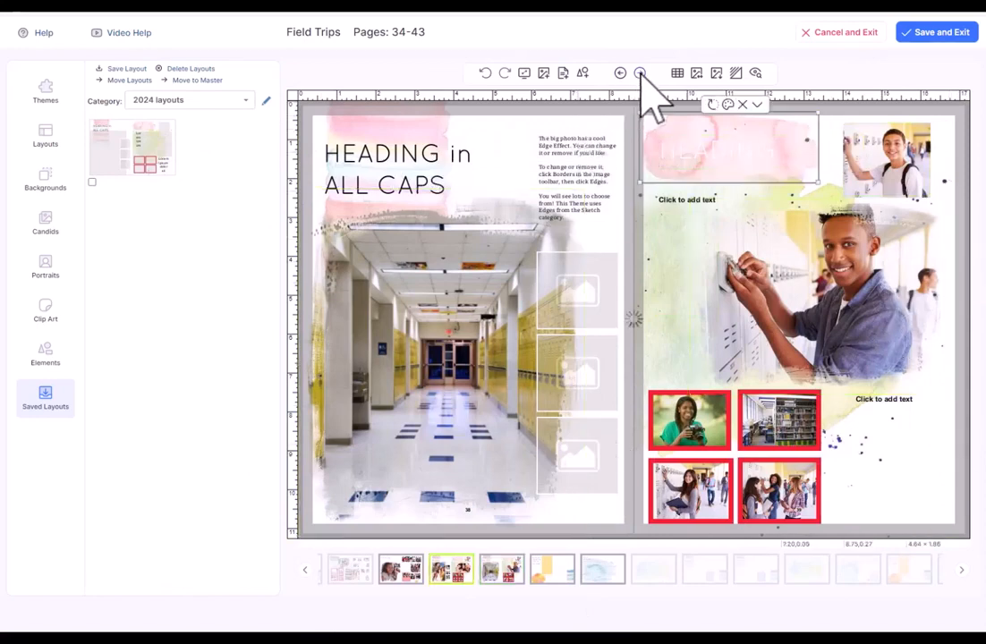
{"action": "left_click", "coordinate": [639, 73]}
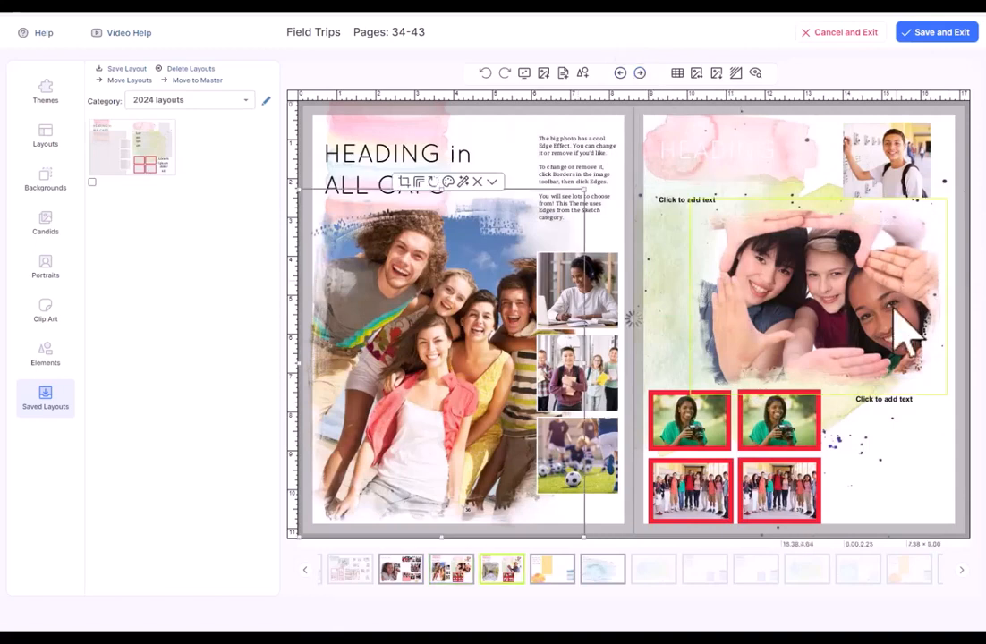
Move the four red-bordered photos together from page 39 onto the lower part of the hallway photo on page 38.
{"action": "left_click", "coordinate": [693, 483], "text": "shift"}
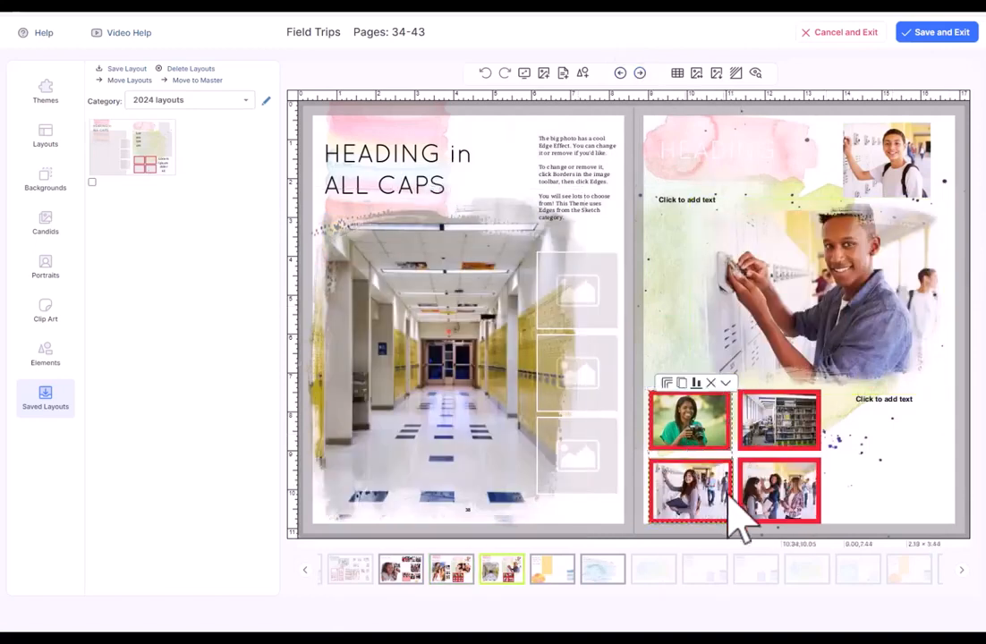
{"action": "left_click", "coordinate": [800, 476], "text": "shift"}
{"action": "left_click", "coordinate": [815, 429], "text": "shift"}
{"action": "left_click", "coordinate": [532, 447]}
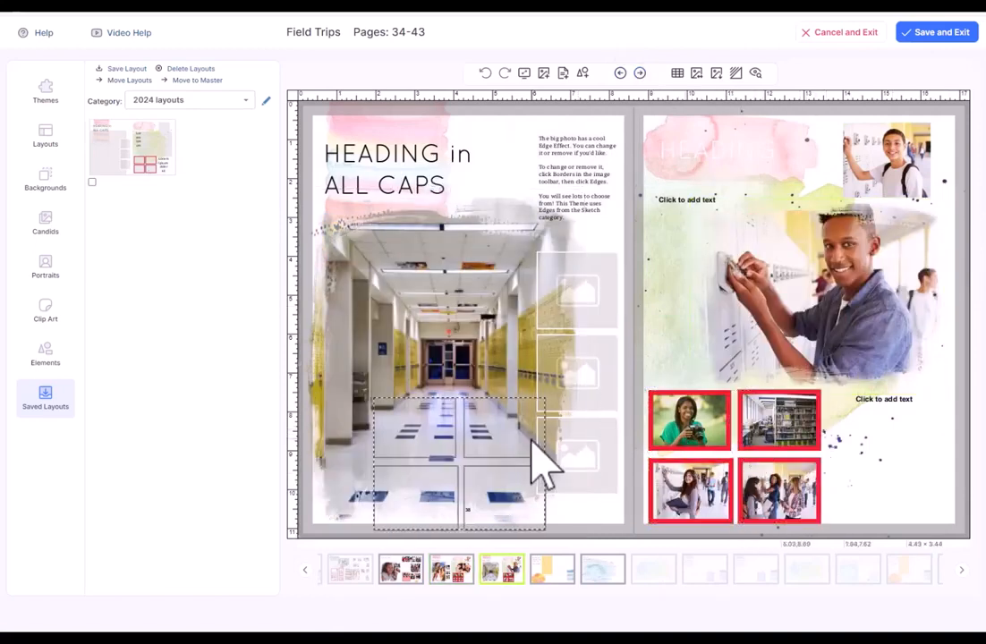
{"action": "left_click_drag", "start_coordinate": [503, 408], "coordinate": [490, 385]}
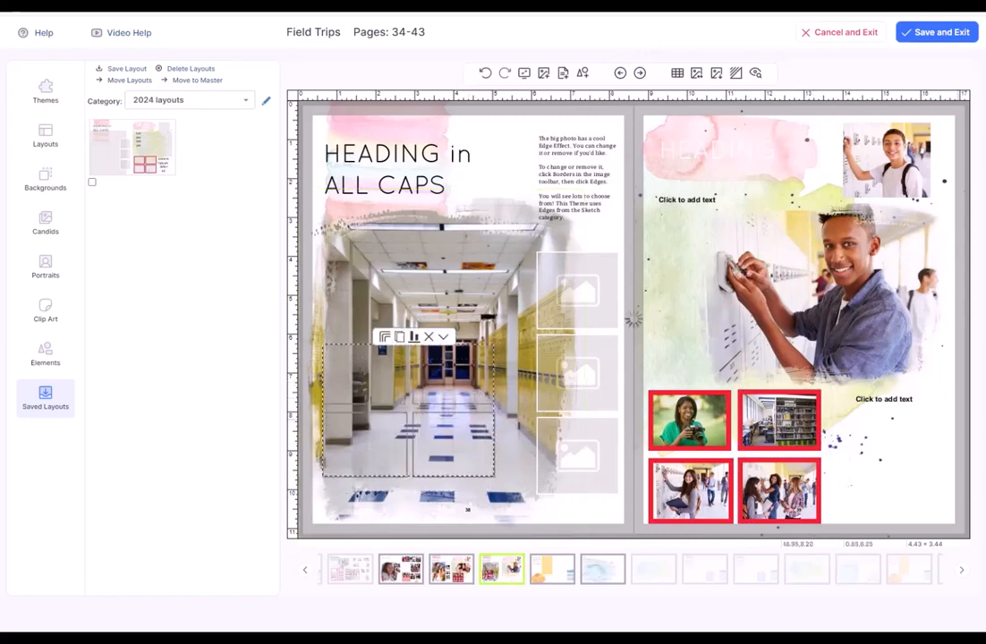
{"action": "left_click", "coordinate": [833, 107]}
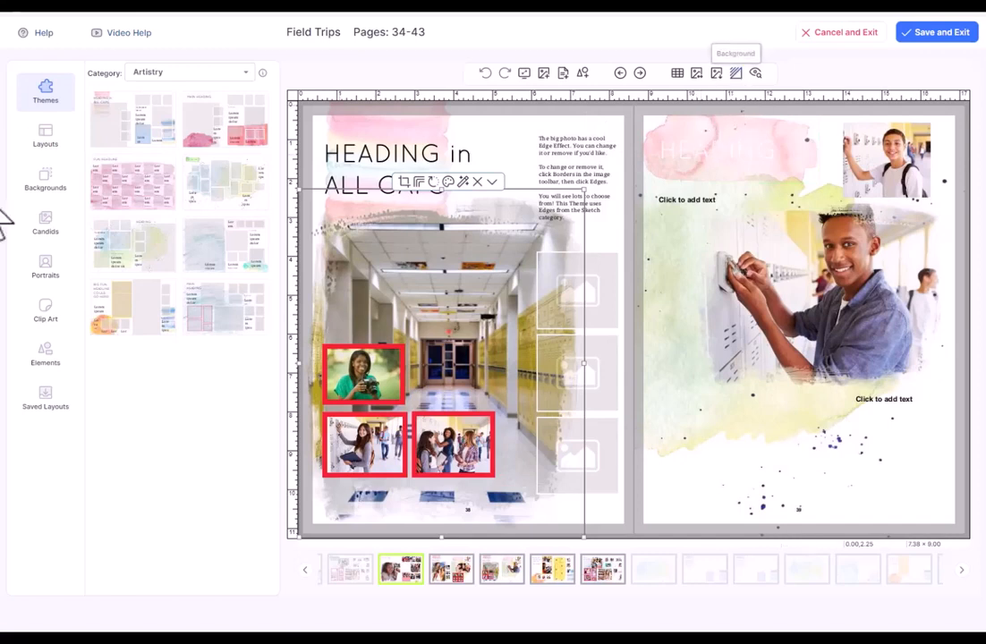
Apply the pale purple striped background from Watercolors, Patterns across the spread and lighten it by adjusting its brightness and contrast.
{"action": "left_click", "coordinate": [35, 183]}
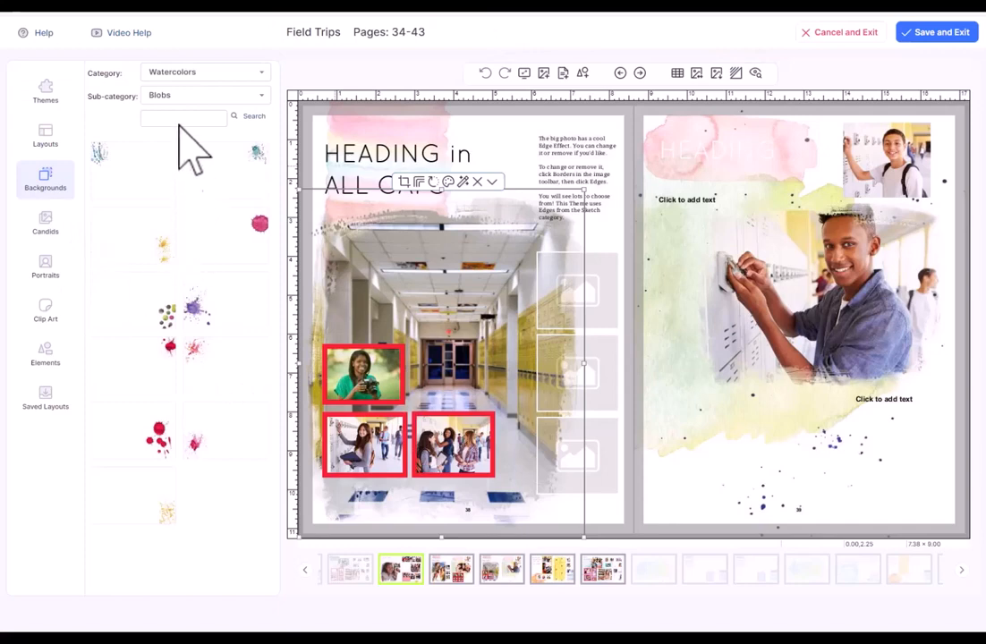
{"action": "left_click", "coordinate": [202, 94]}
{"action": "left_click", "coordinate": [183, 169]}
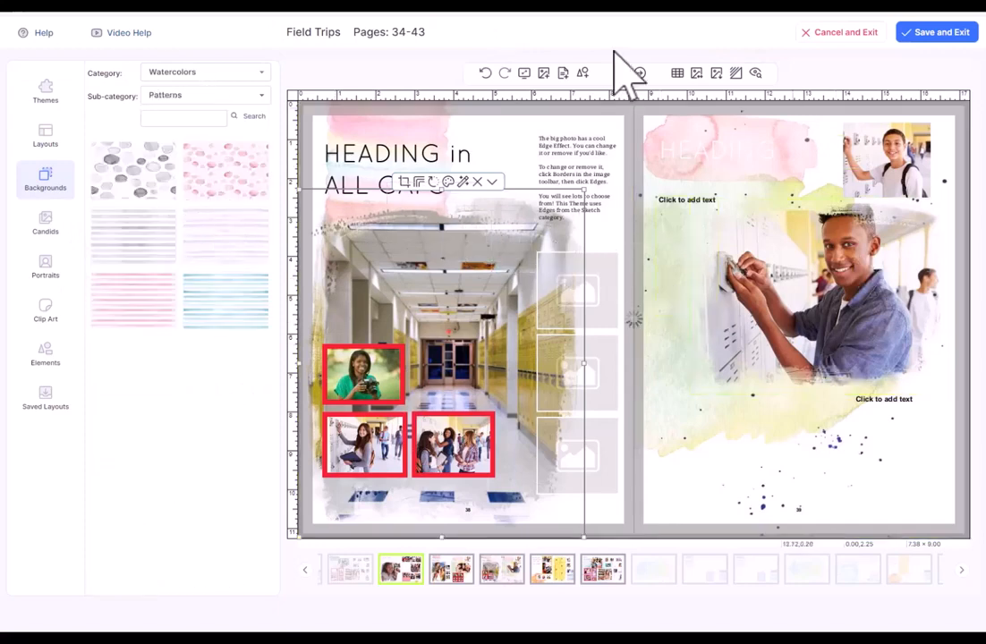
{"action": "left_click_drag", "start_coordinate": [217, 238], "coordinate": [599, 298]}
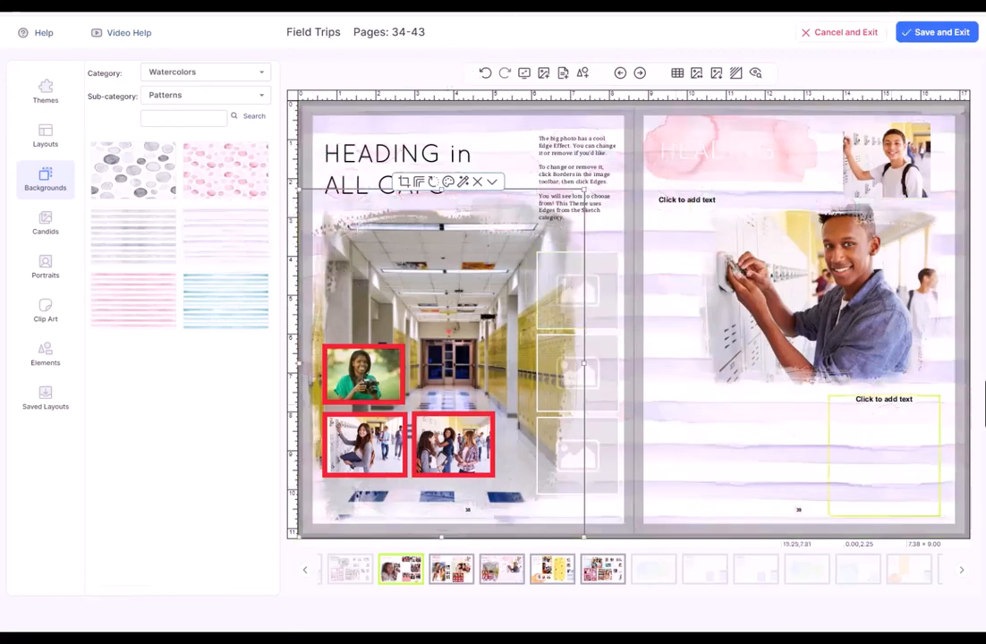
{"action": "left_click", "coordinate": [735, 73]}
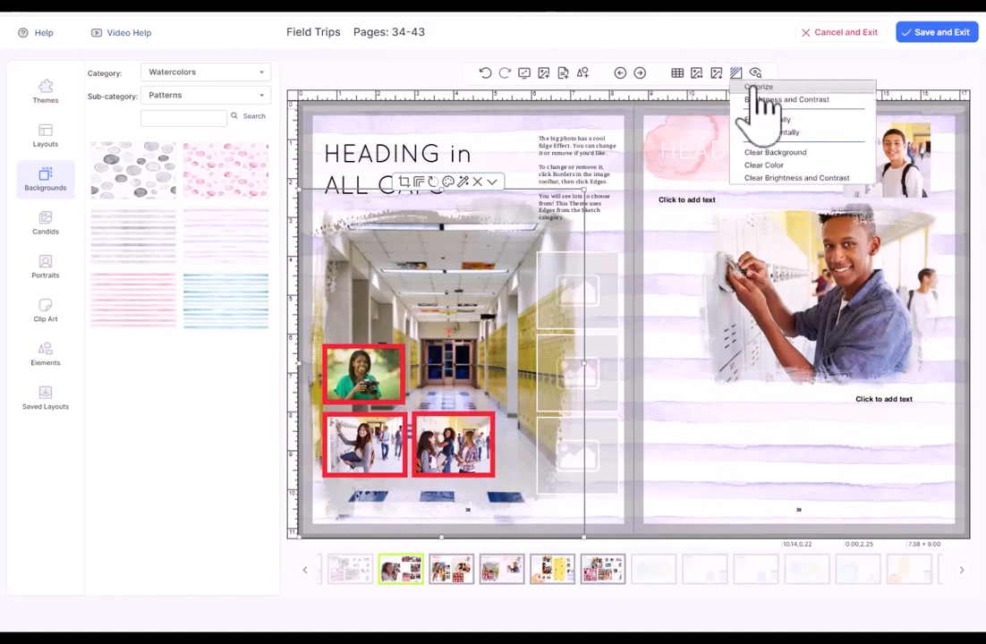
{"action": "left_click", "coordinate": [762, 99]}
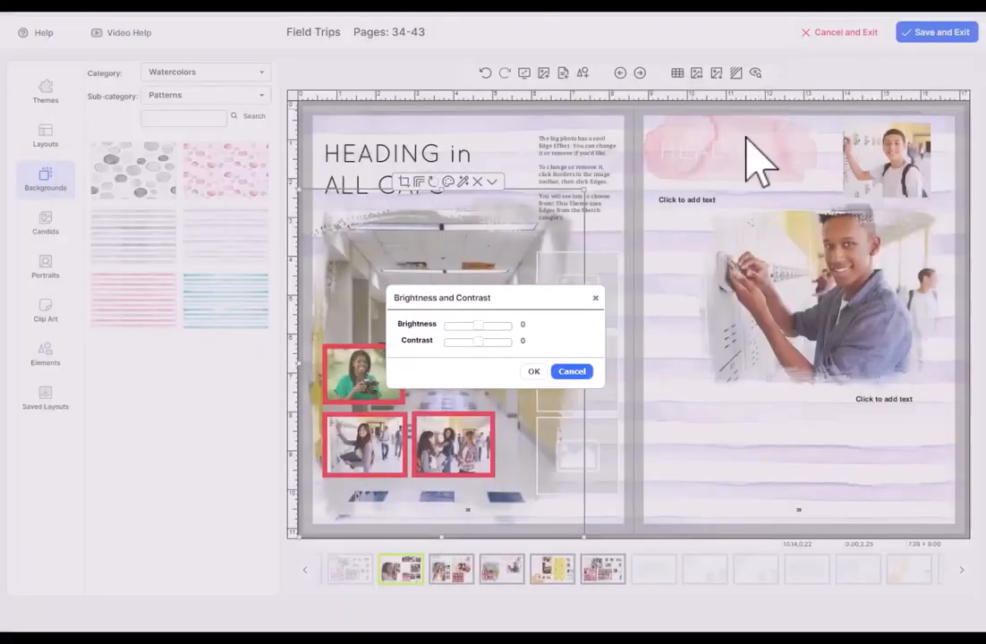
{"action": "left_click", "coordinate": [534, 371]}
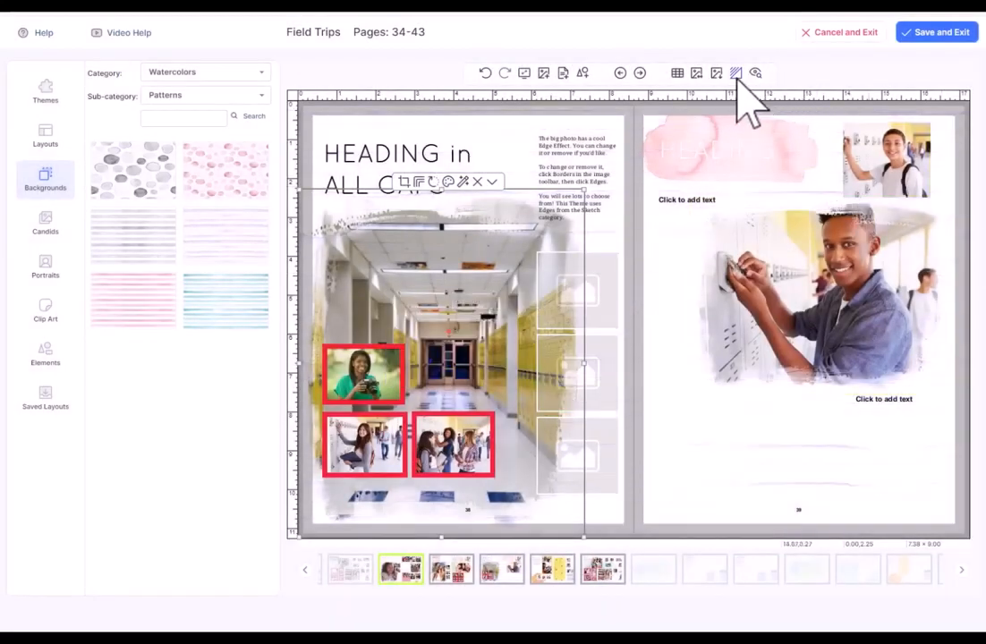
Clear the spread's background and apply a purple splatter background from Watercolors, Blobs to page 38.
{"action": "left_click", "coordinate": [736, 75]}
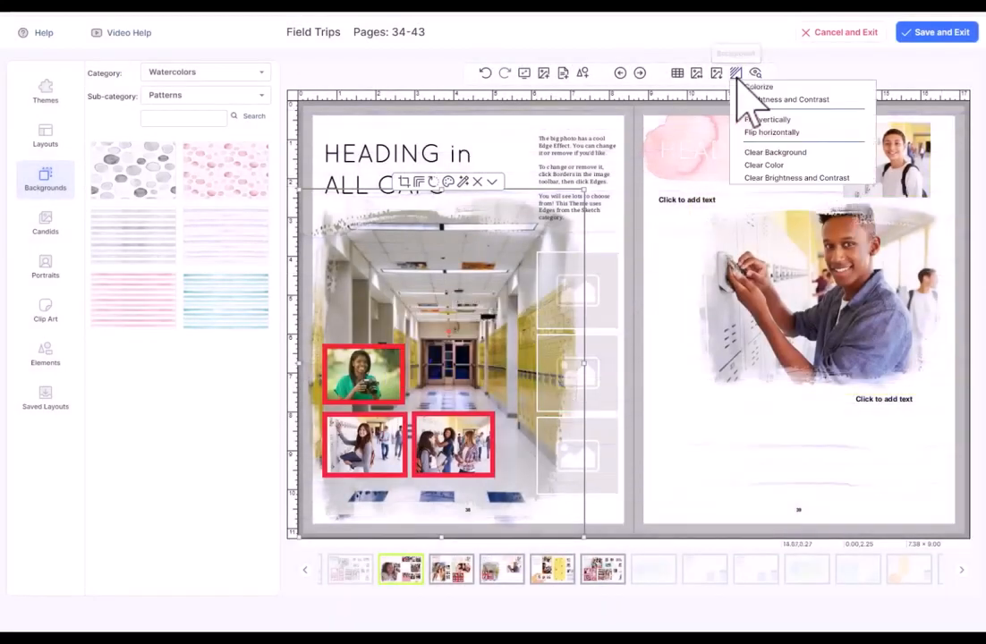
{"action": "left_click", "coordinate": [787, 154]}
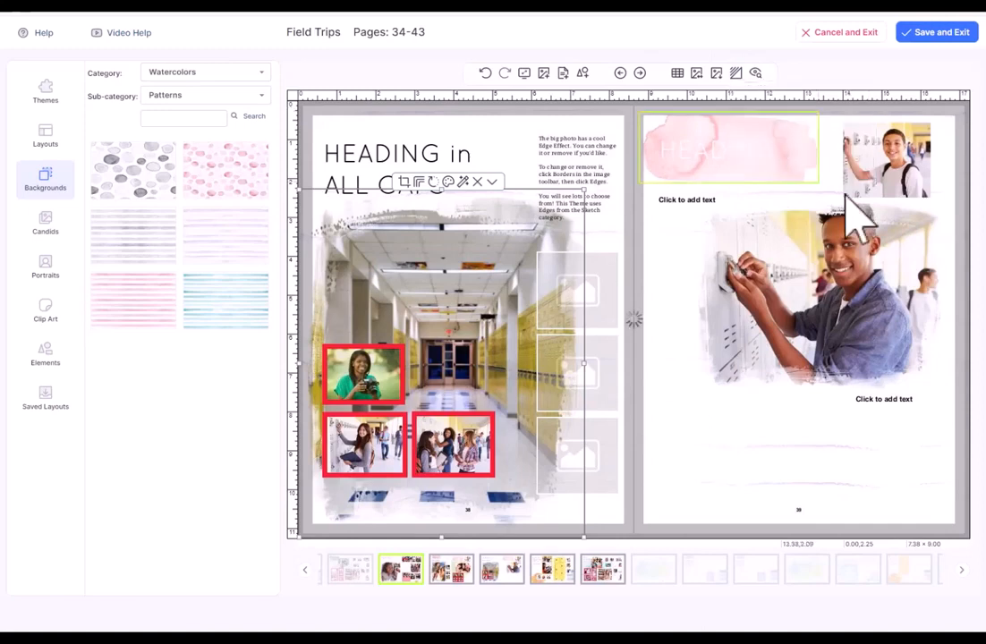
{"action": "left_click", "coordinate": [959, 114]}
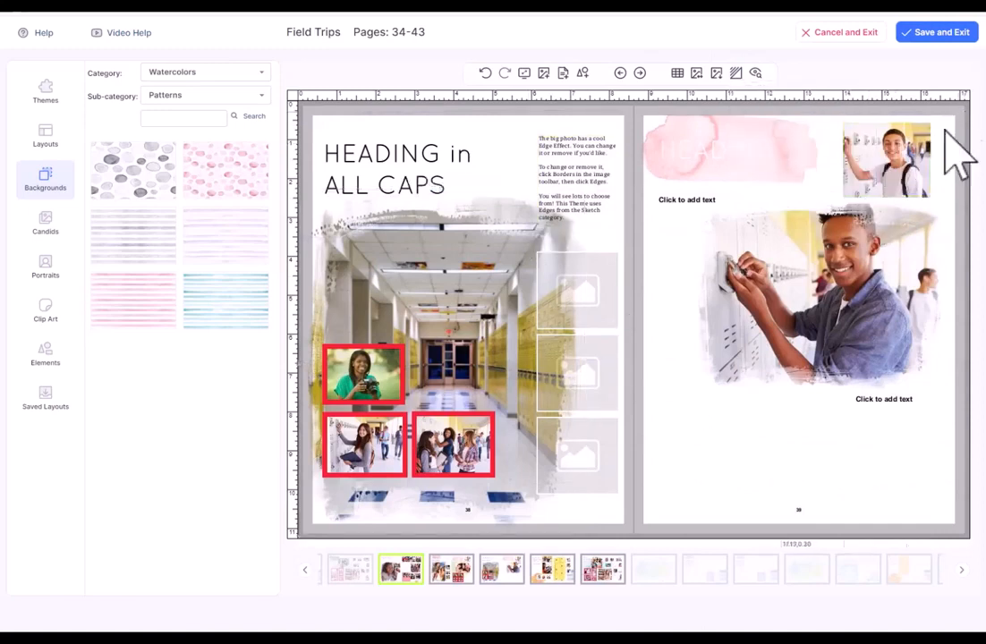
{"action": "left_click", "coordinate": [205, 96]}
{"action": "left_click", "coordinate": [207, 110]}
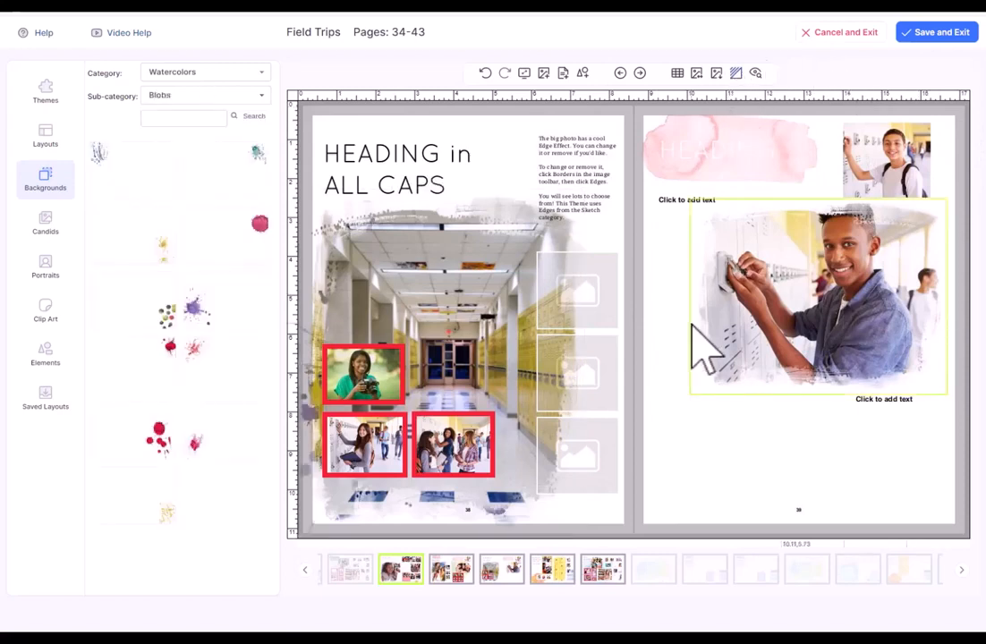
Remove the border and edge effect from the hallway photo on page 38.
{"action": "left_click", "coordinate": [457, 291]}
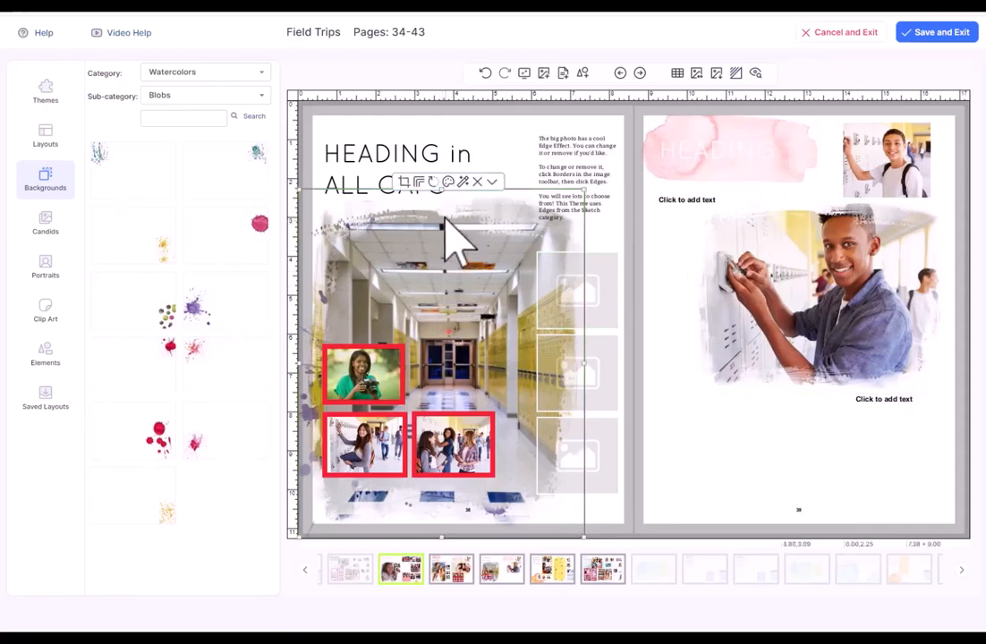
{"action": "left_click", "coordinate": [419, 183]}
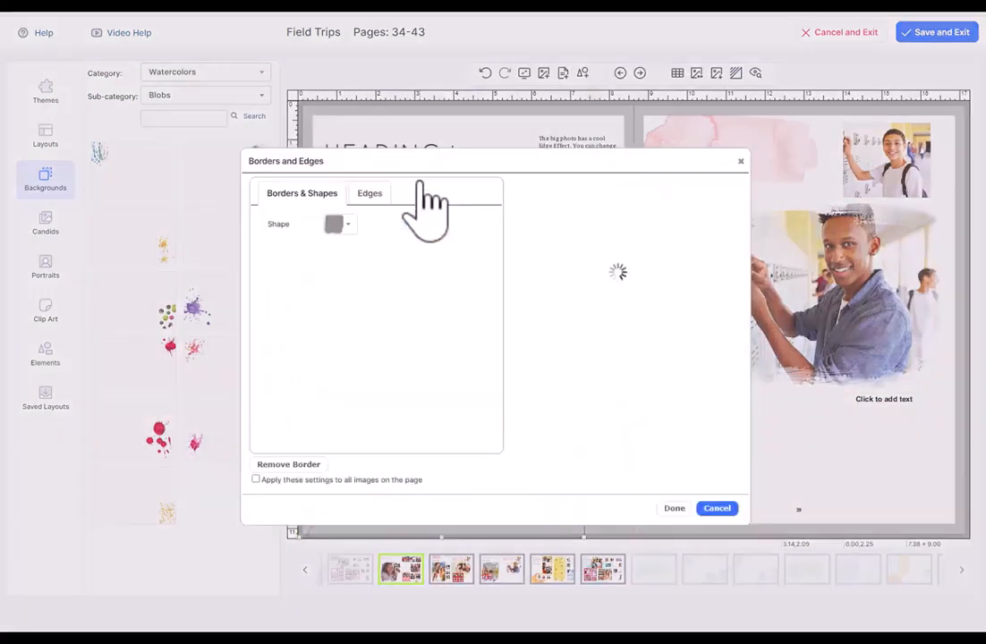
{"action": "left_click", "coordinate": [288, 465]}
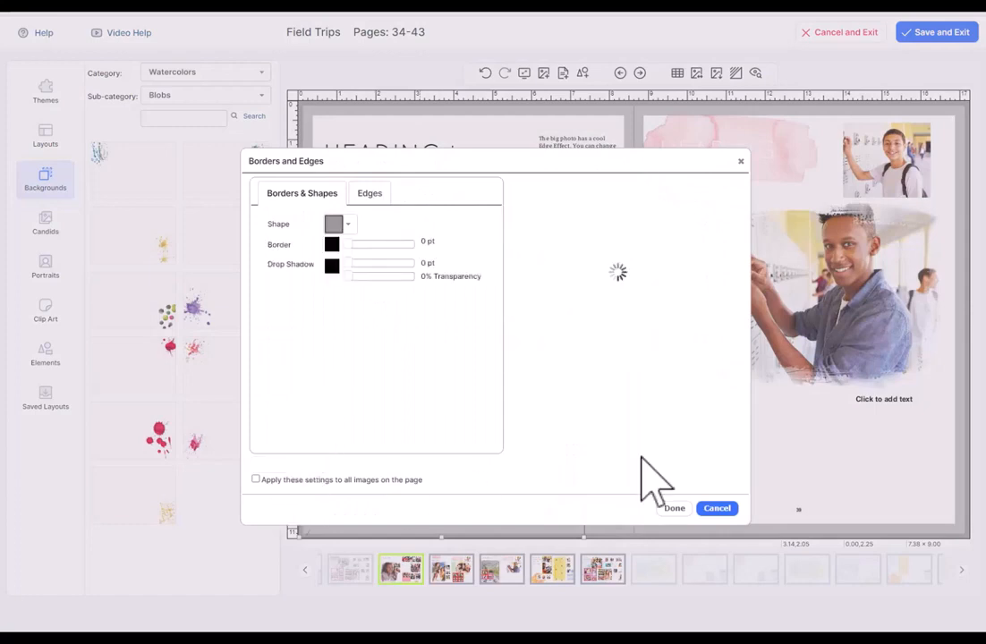
{"action": "left_click", "coordinate": [675, 509]}
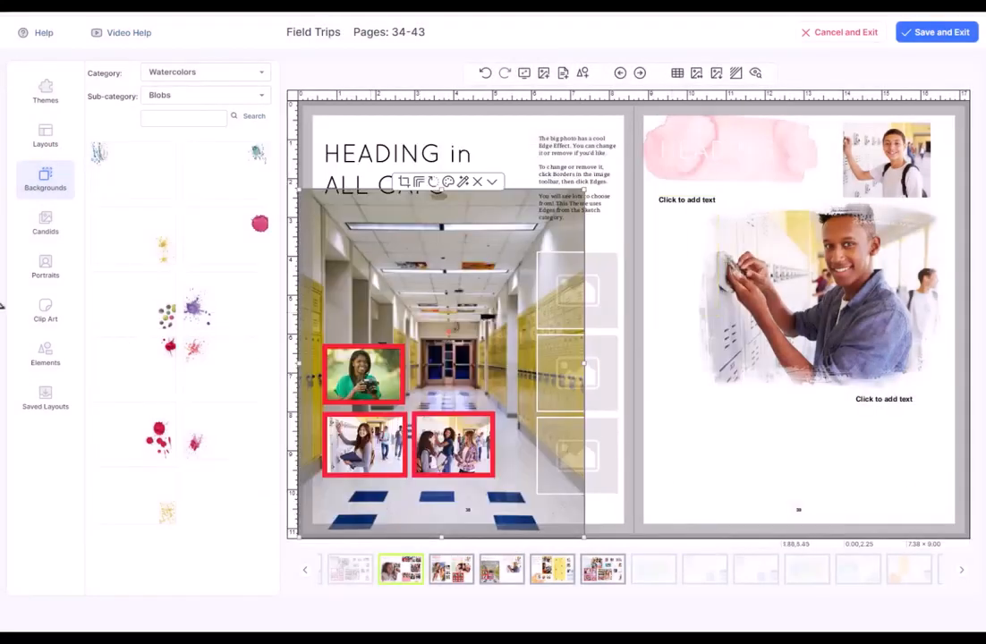
Fill the placeholders on page 38 from the Field Trips candids, with the smiling girl's portrait uppermost and the outdoor student group below it.
{"action": "left_click", "coordinate": [45, 225]}
{"action": "left_click_drag", "start_coordinate": [121, 264], "coordinate": [590, 295]}
{"action": "left_click_drag", "start_coordinate": [204, 345], "coordinate": [546, 353]}
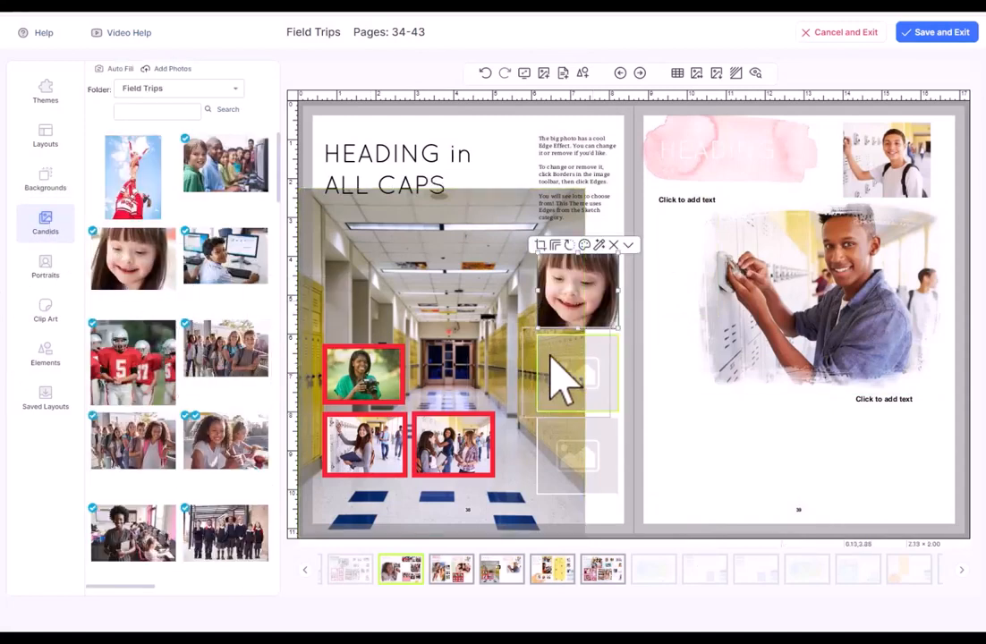